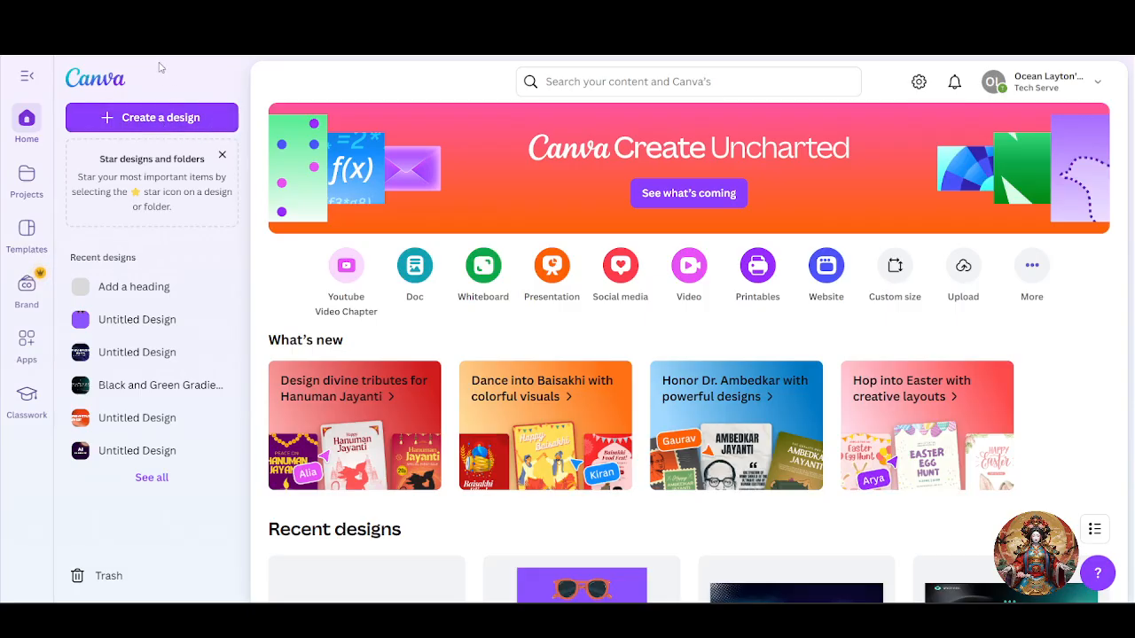
Step: Create a new blank Instagram Post (4:5) design
left_click(106, 120)
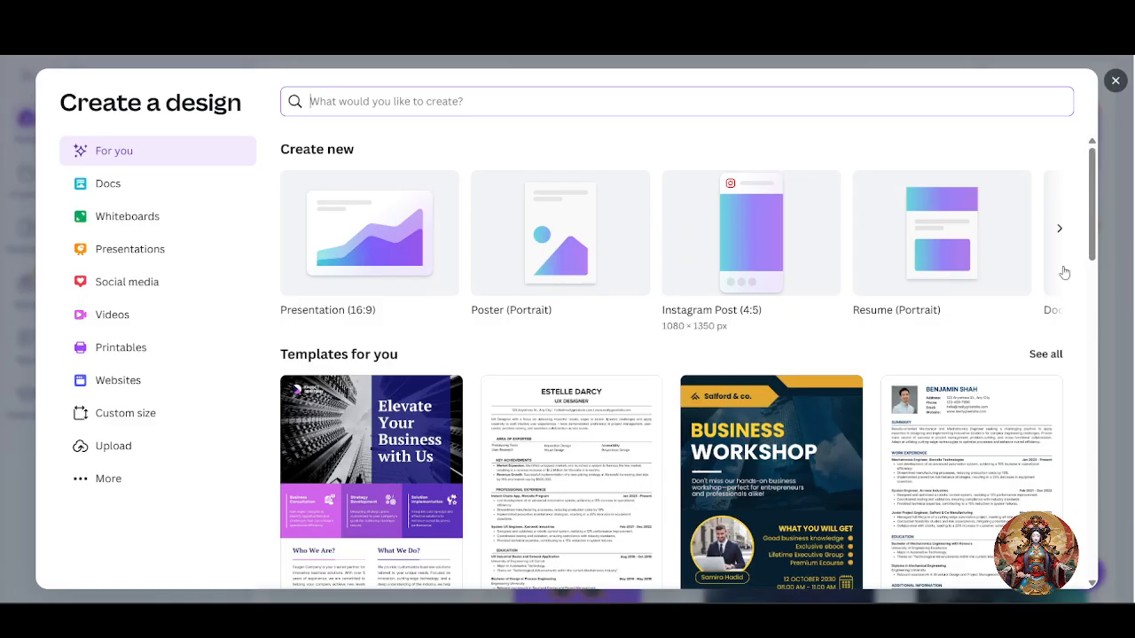
left_click(1059, 228)
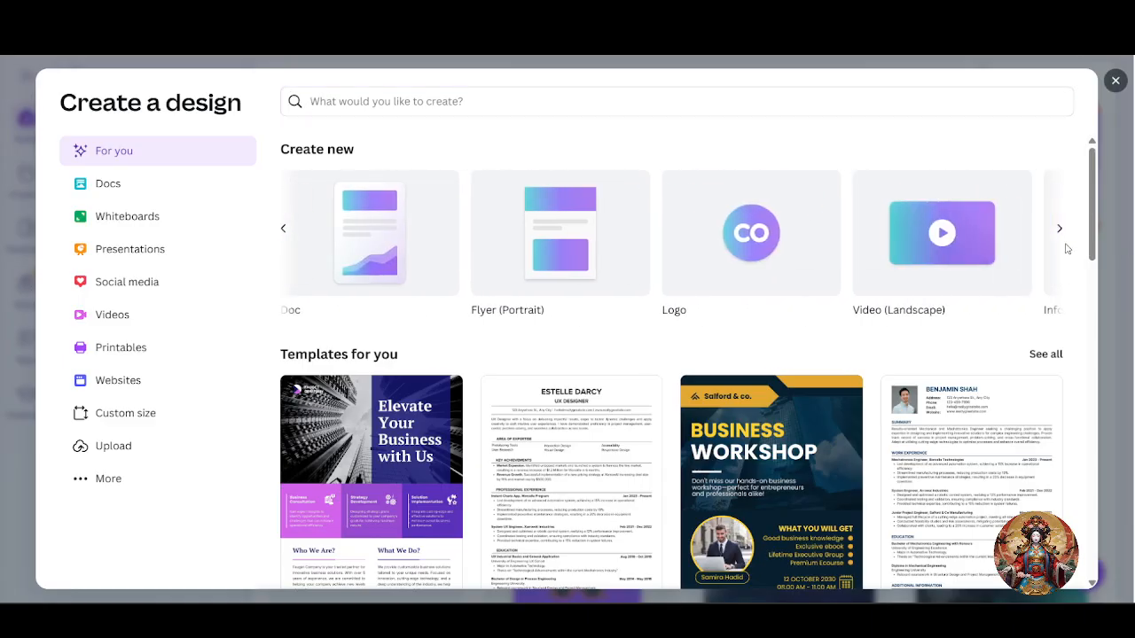
left_click(275, 238)
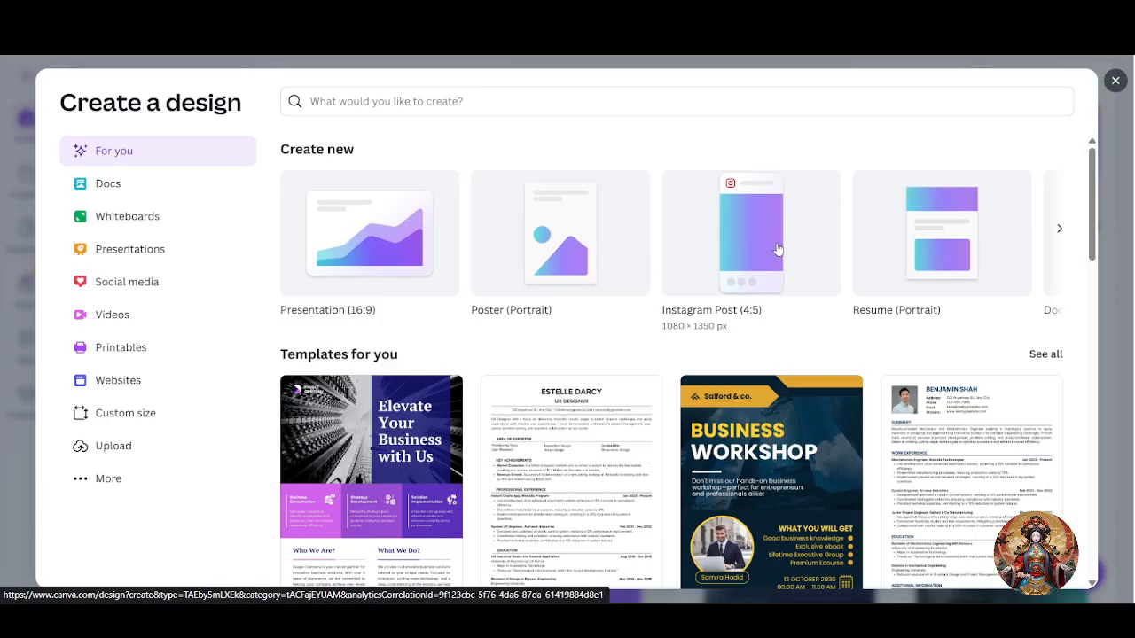
left_click(778, 249)
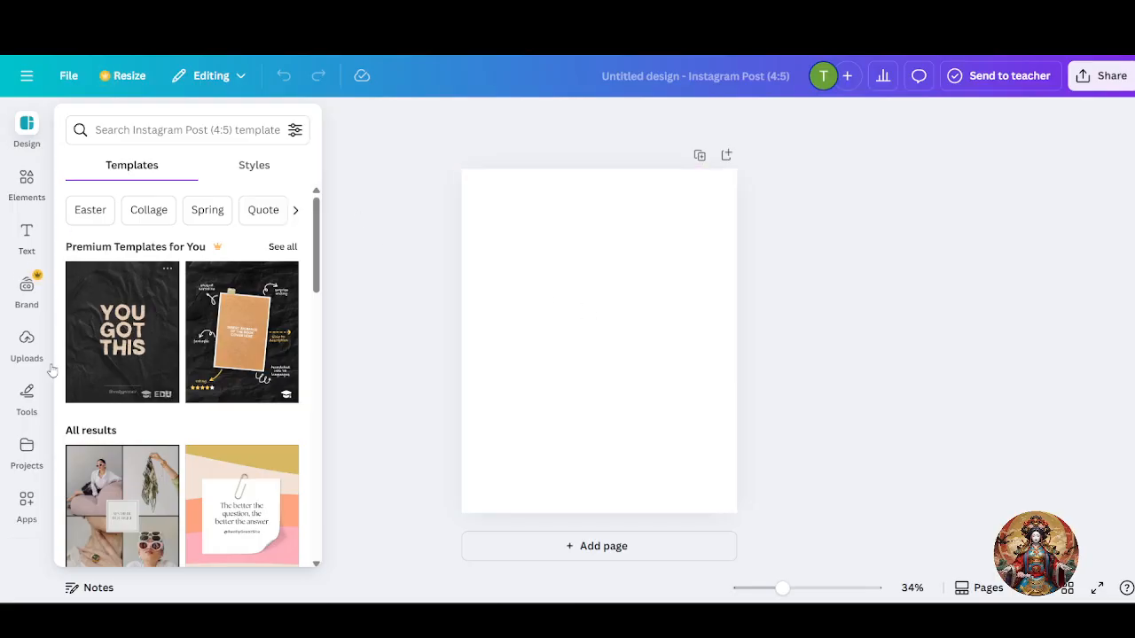
Step: Apply the "Do more of what you love." template with the woman in an orange coat to the blank page
scroll(155, 433, "down", 2)
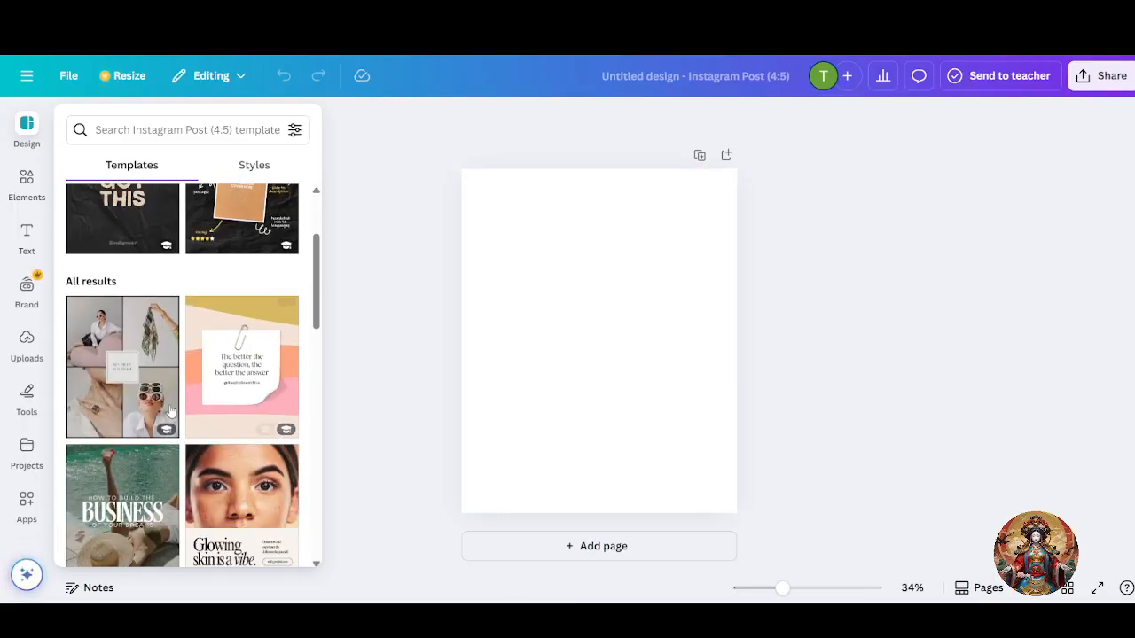
scroll(295, 410, "down", 3)
scroll(295, 408, "up", 5)
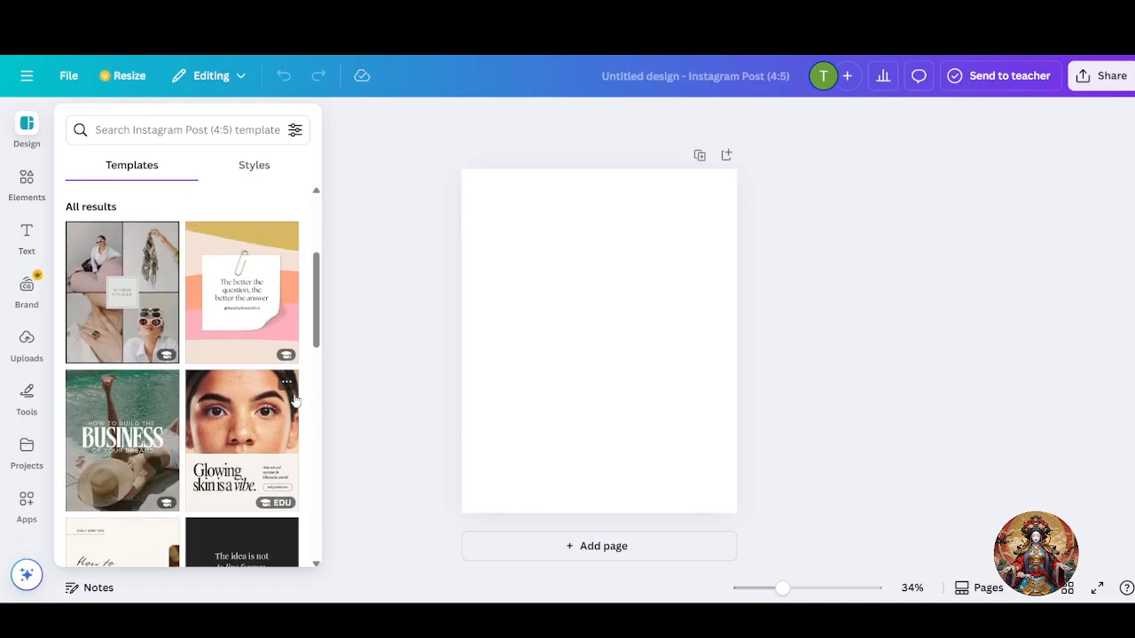
scroll(295, 399, "down", 5)
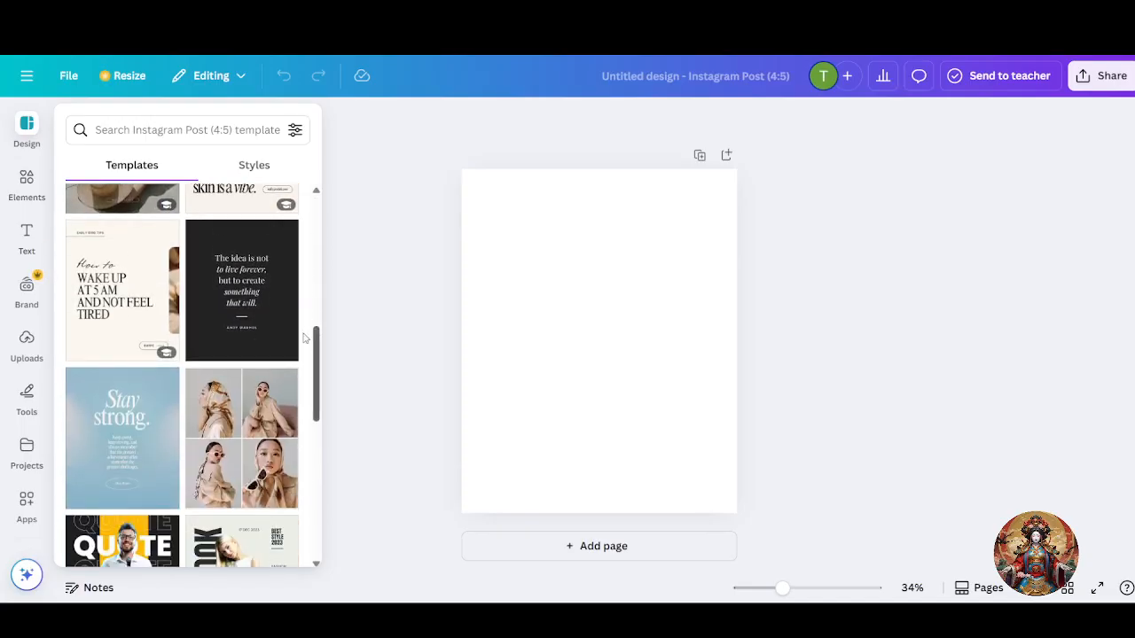
scroll(195, 317, "down", 5)
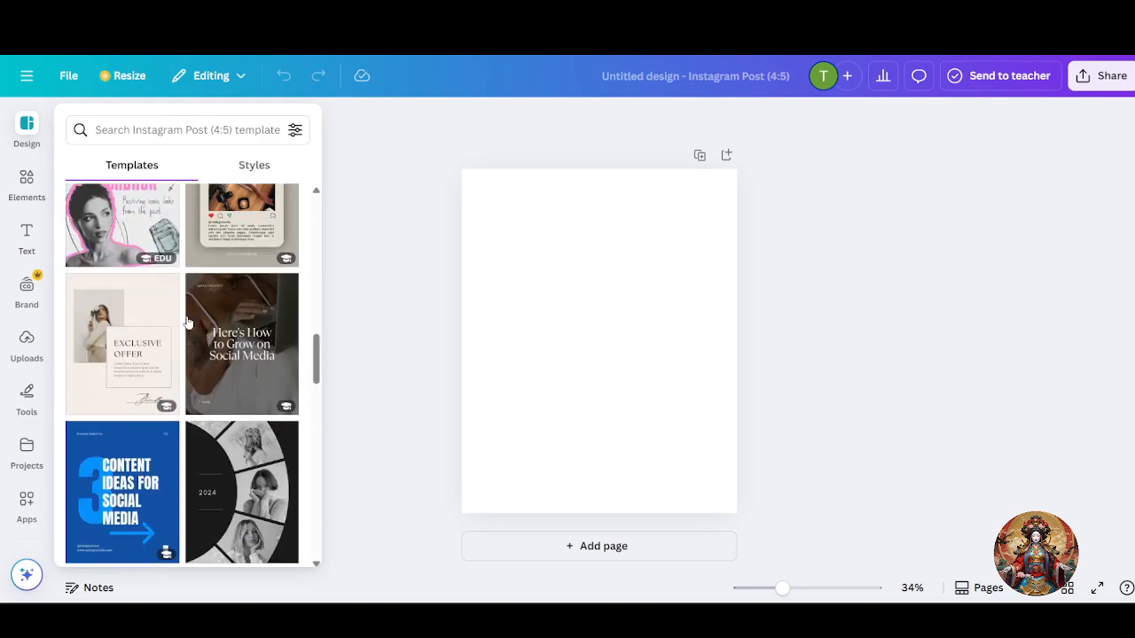
scroll(244, 366, "up", 3)
scroll(246, 359, "down", 6)
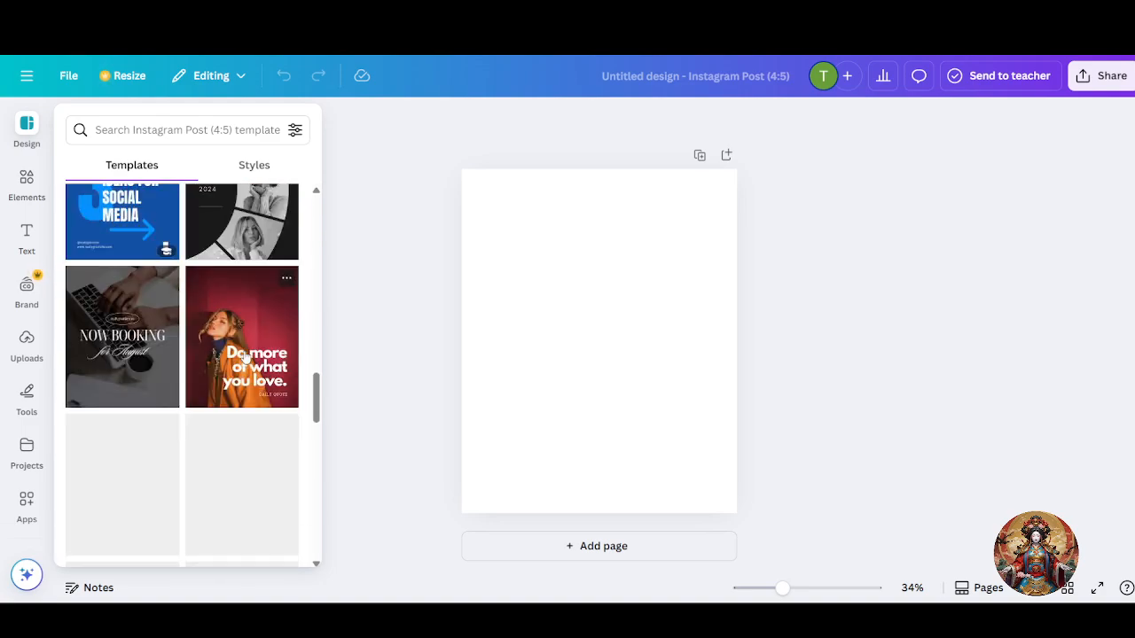
left_click_drag(257, 366, 688, 409)
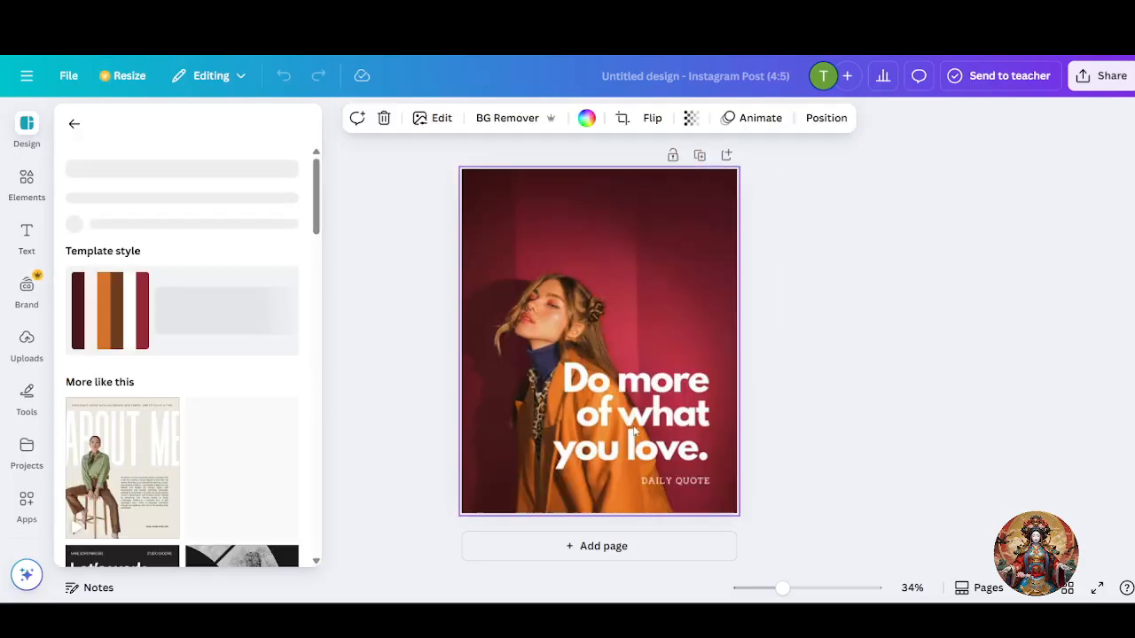
left_click(678, 453)
double_click(678, 453)
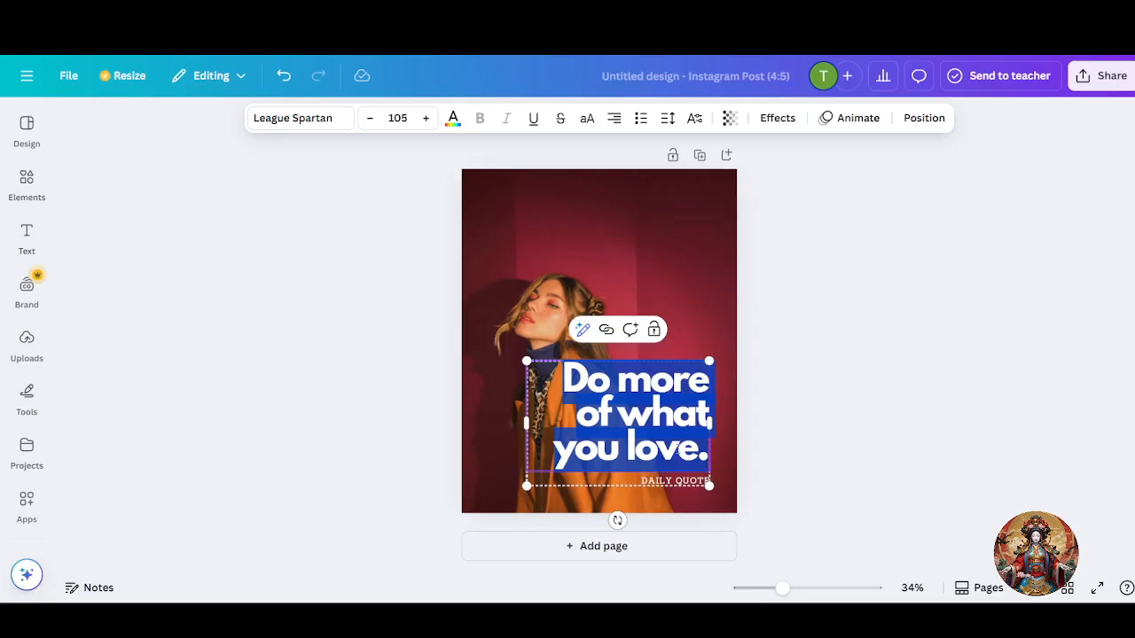
left_click(929, 391)
double_click(602, 419)
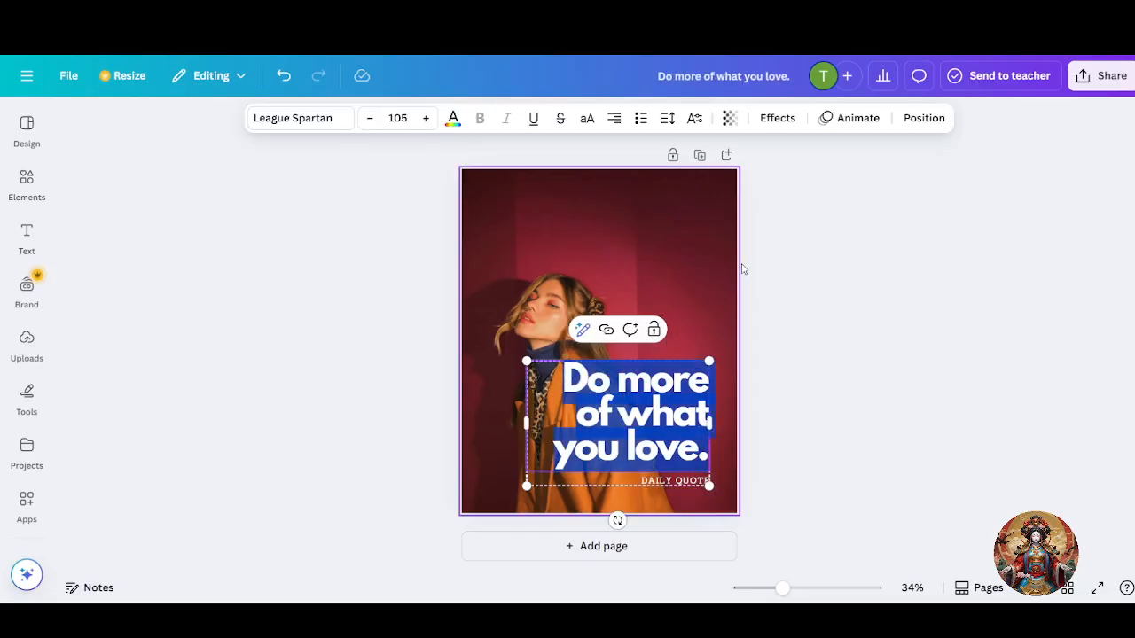
left_click(628, 269)
double_click(612, 441)
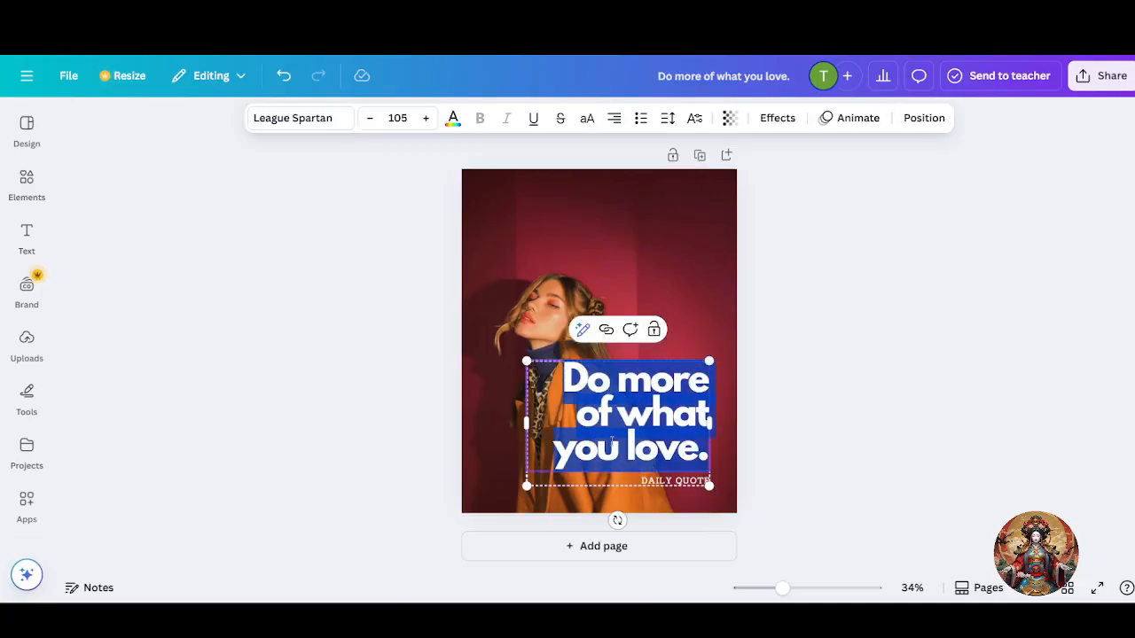
left_click(840, 407)
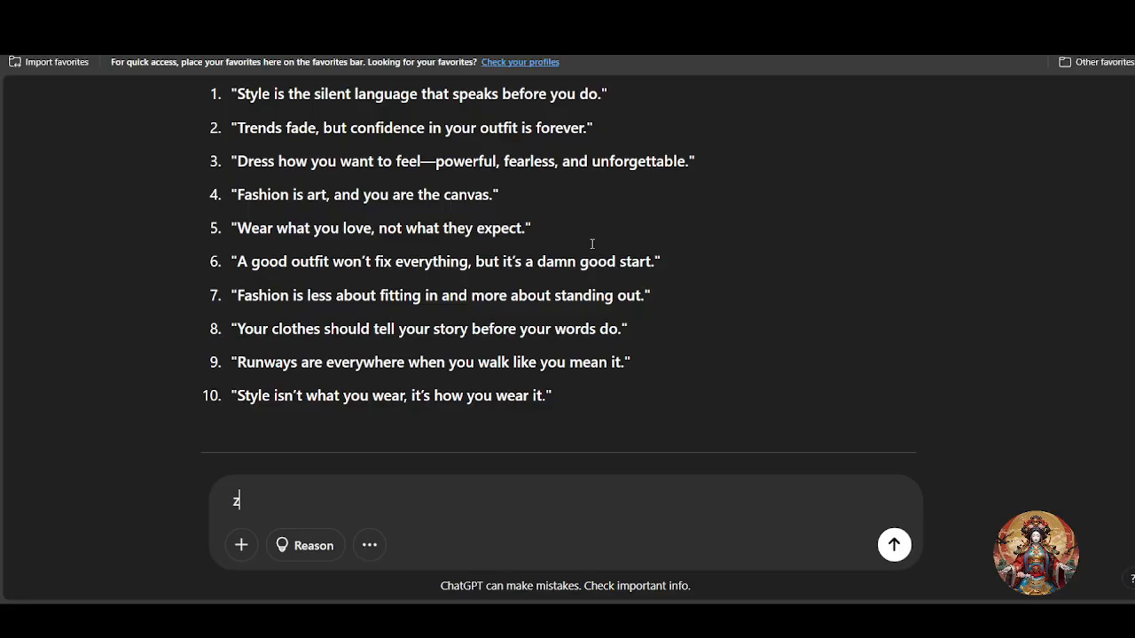
Step: Switch to ChatGPT and copy the list of 10 original fashion-related quotes
scroll(592, 244, "up", 3)
scroll(510, 263, "down", 2)
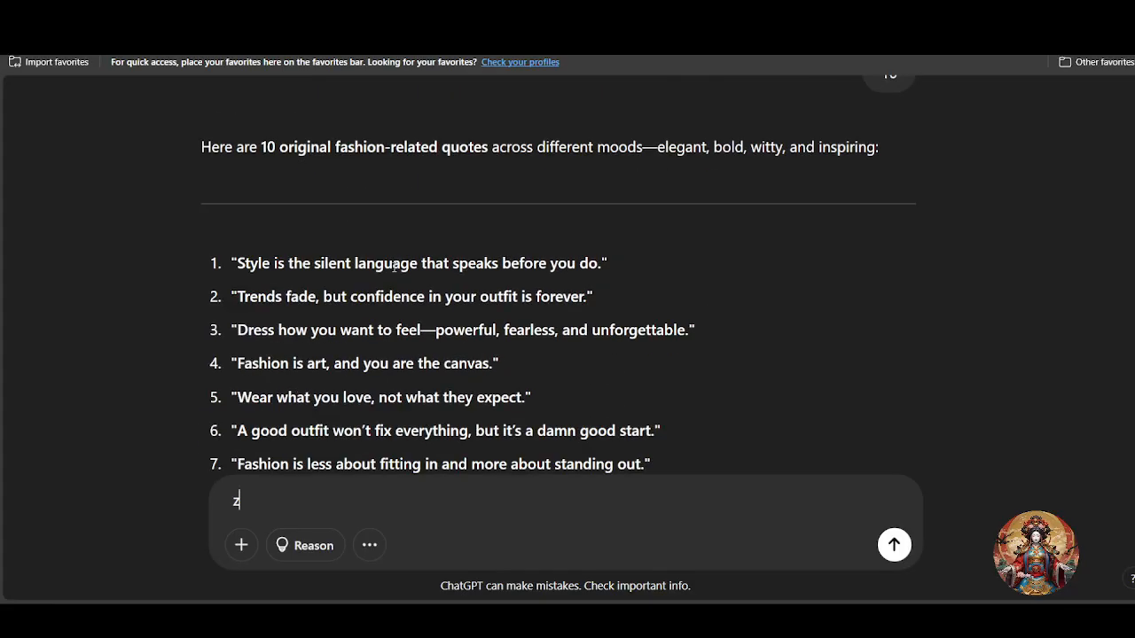
left_click_drag(231, 167, 214, 255)
scroll(375, 293, "down", 1)
scroll(229, 293, "up", 2)
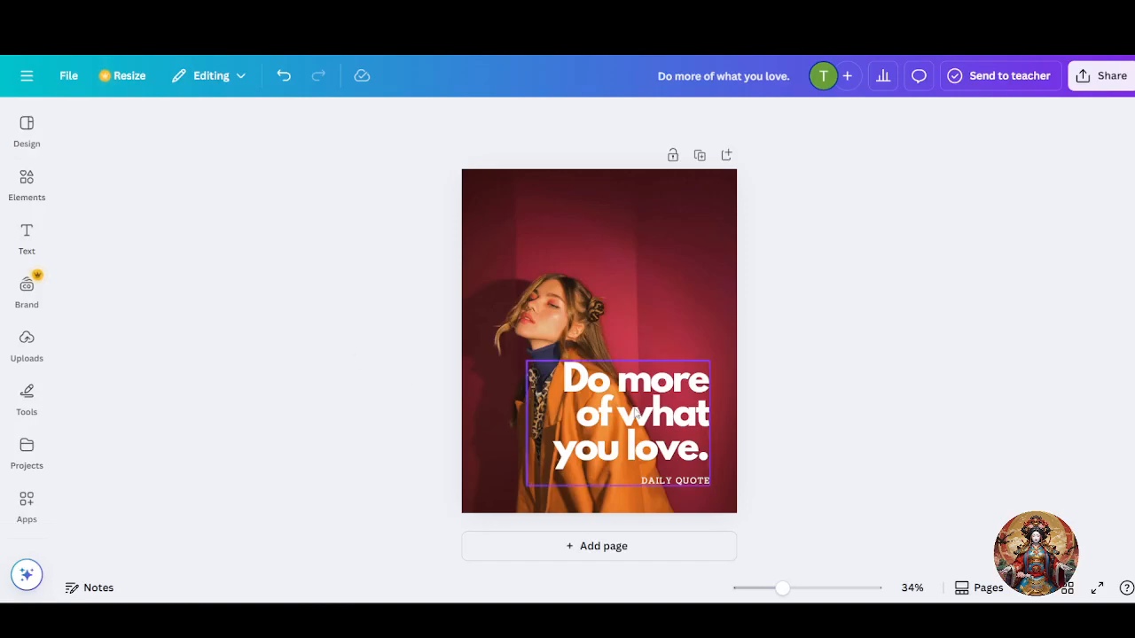
Step: Replace the headline words "Do more of what you love" with "quote", keeping the full stop
left_click_drag(589, 410, 735, 443)
double_click(590, 352)
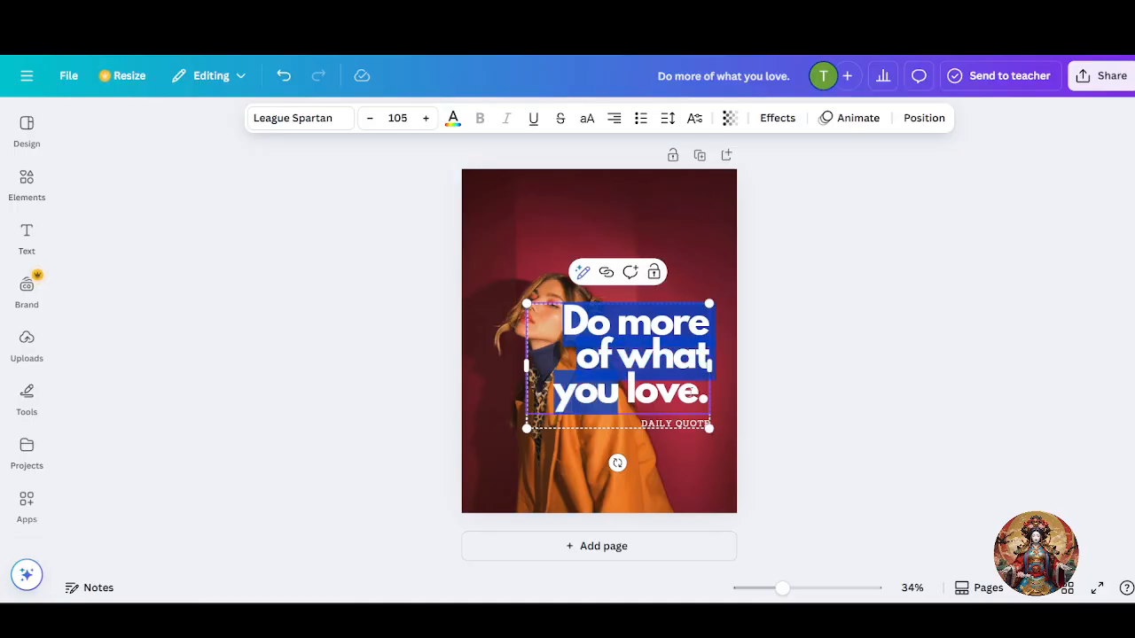
left_click(697, 392)
key("BackSpace")
key("BackSpace")
key("BackSpace")
key("BackSpace")
key("BackSpace")
key("BackSpace")
key("BackSpace")
key("BackSpace")
key("BackSpace")
key("BackSpace")
key("BackSpace")
key("BackSpace")
key("BackSpace")
key("BackSpace")
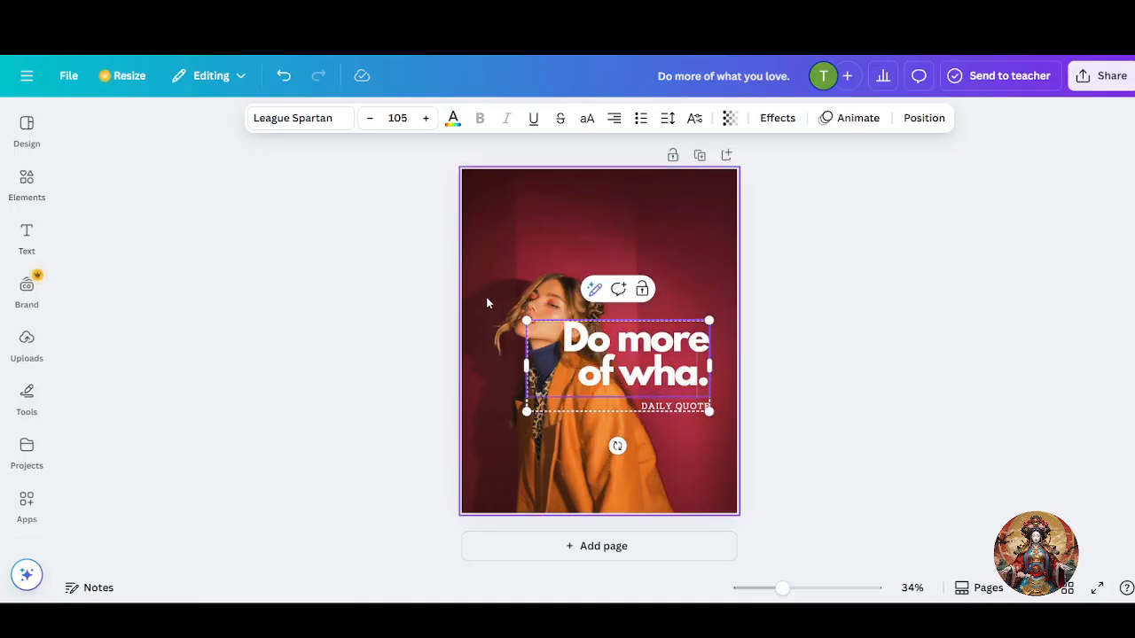
key("BackSpace")
key("BackSpace")
key("BackSpace")
key("BackSpace")
key("BackSpace")
key("BackSpace")
key("BackSpace")
key("BackSpace")
key("BackSpace")
key("BackSpace")
type("q")
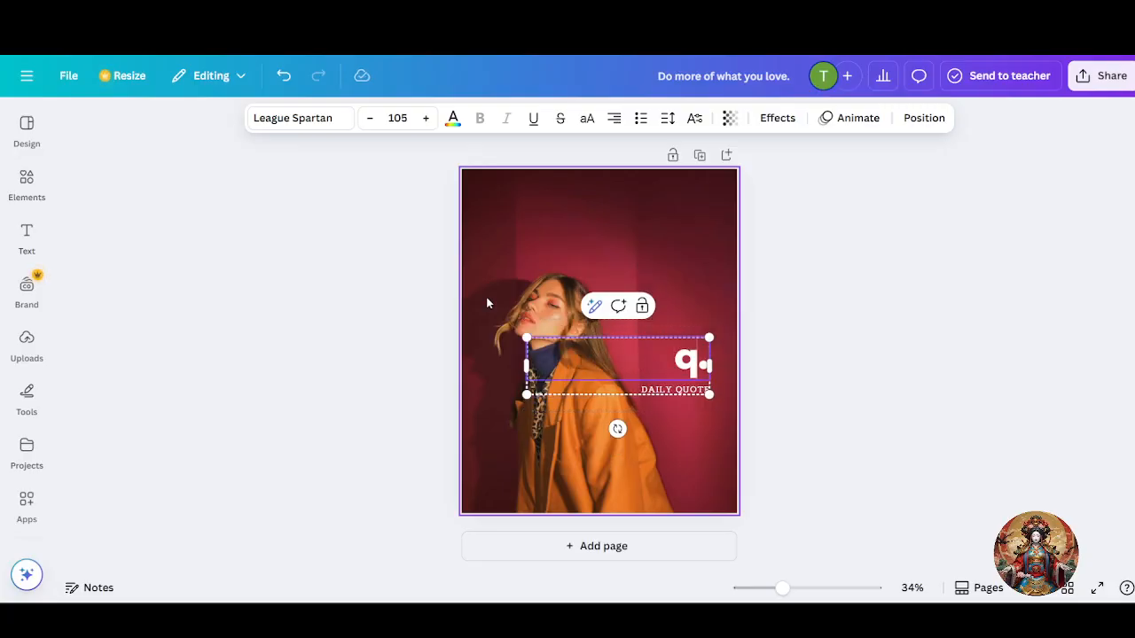
type("uote")
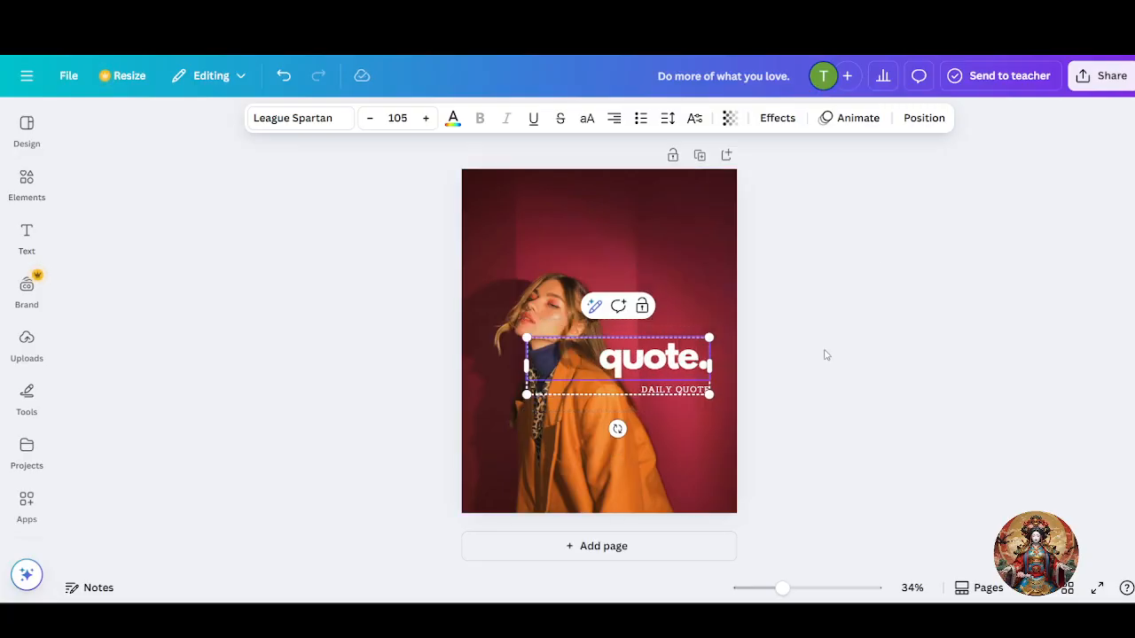
Step: Move the headline and "DAILY QUOTE" text group to the upper part of the page, above the woman's head
key("Escape")
left_click_drag(652, 360, 615, 233)
left_click(924, 278)
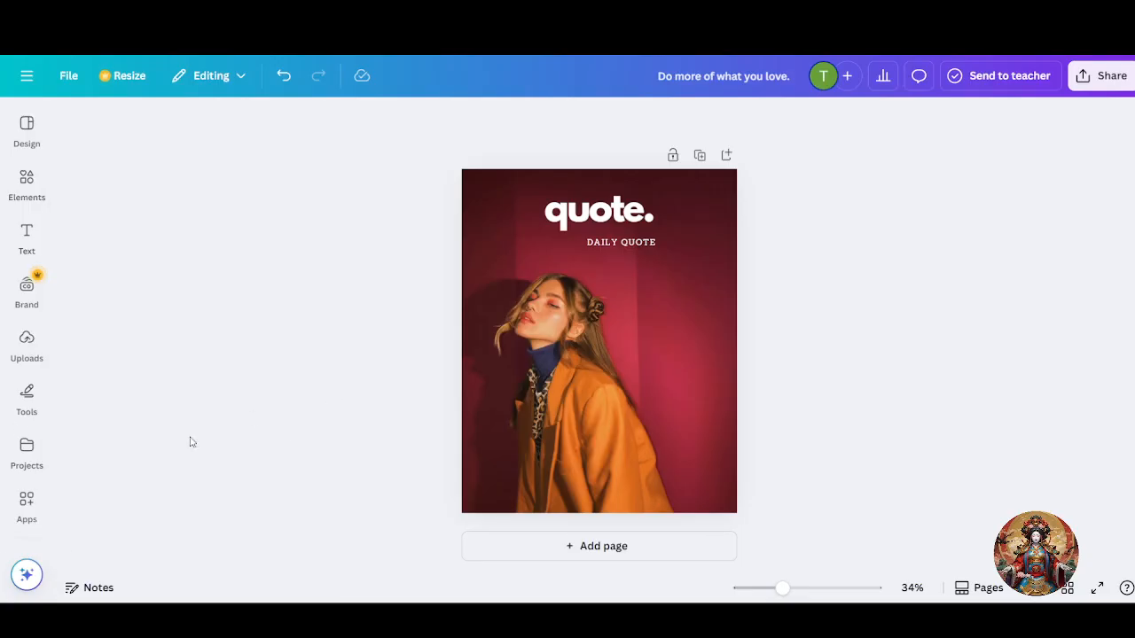
Step: Search the apps for "bulk" and open Bulk create
left_click(29, 520)
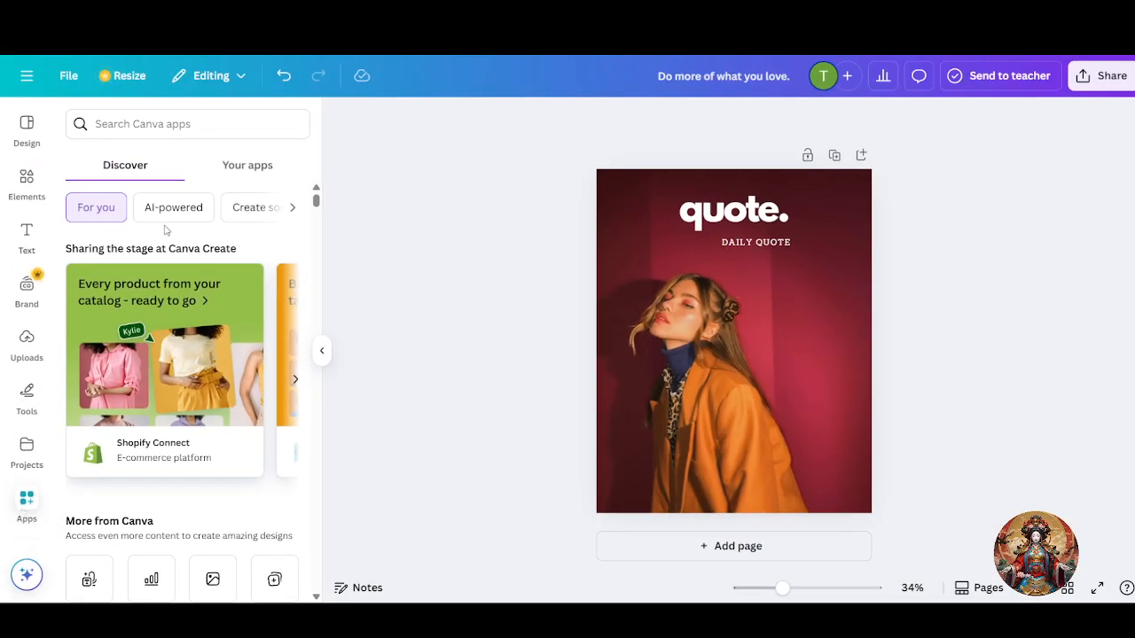
left_click(183, 124)
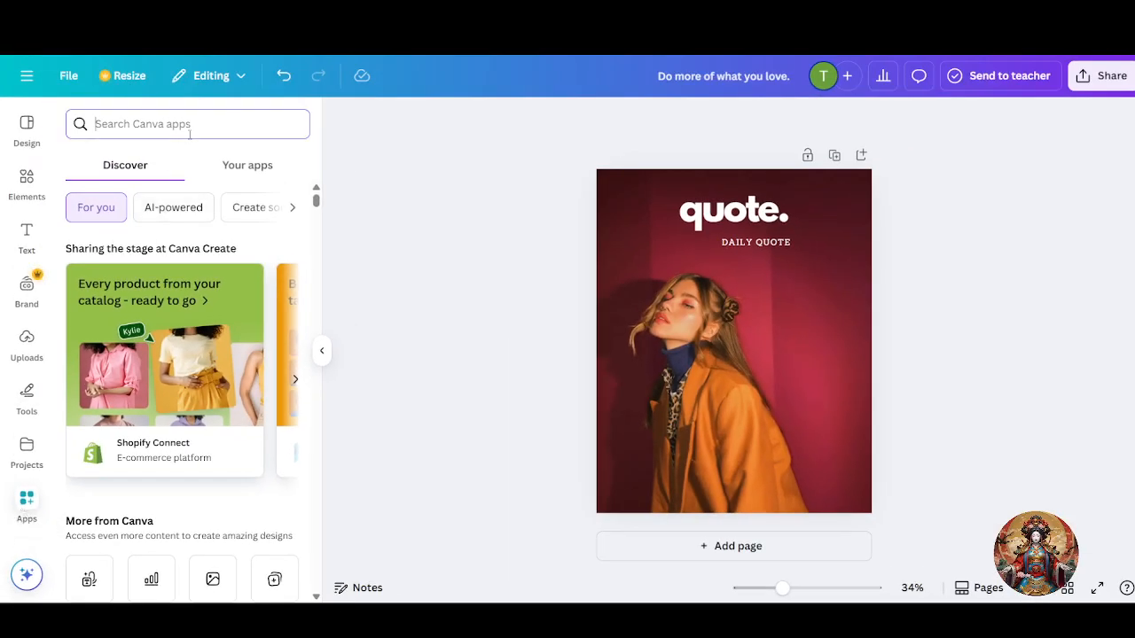
type("bulk")
key("Return")
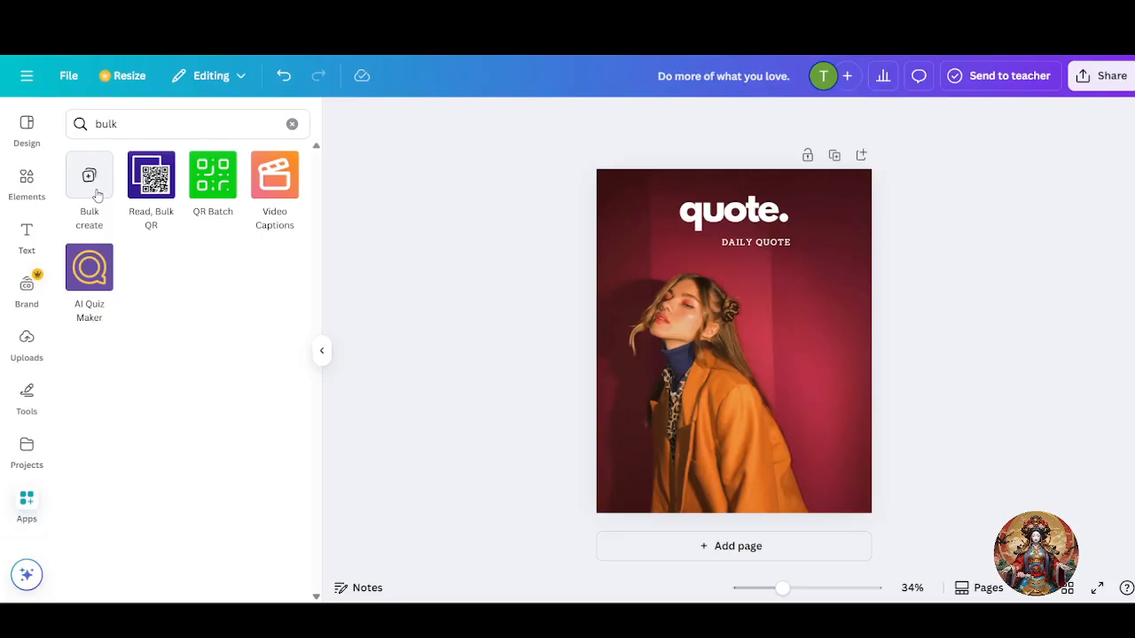
left_click(100, 189)
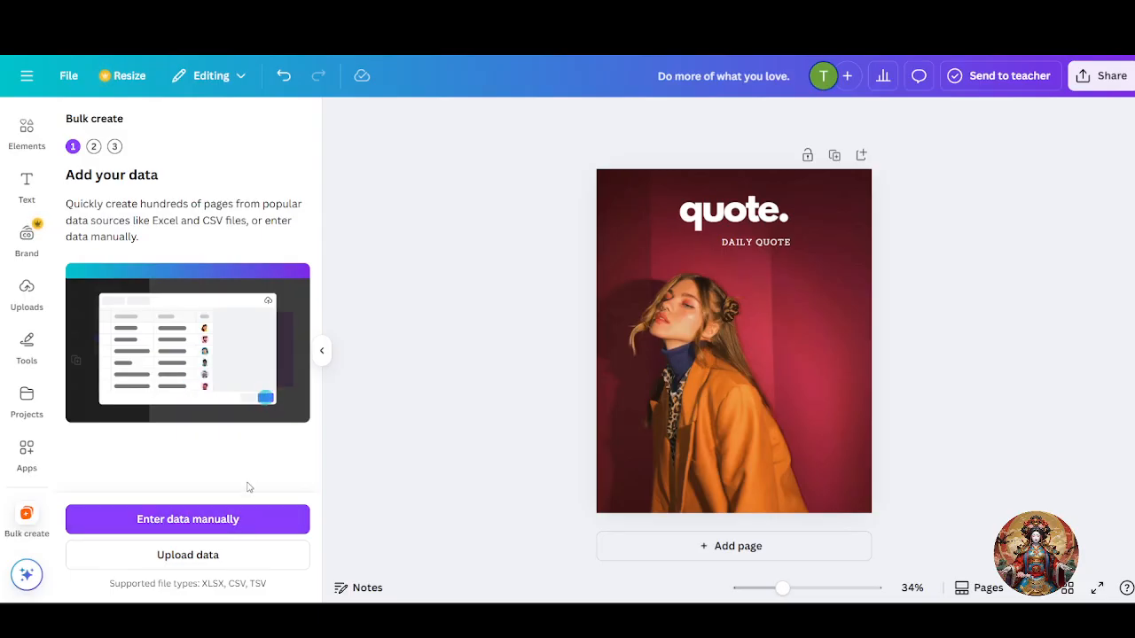
Step: Start manual data entry for the bulk creation and clear the sample data table
left_click(226, 523)
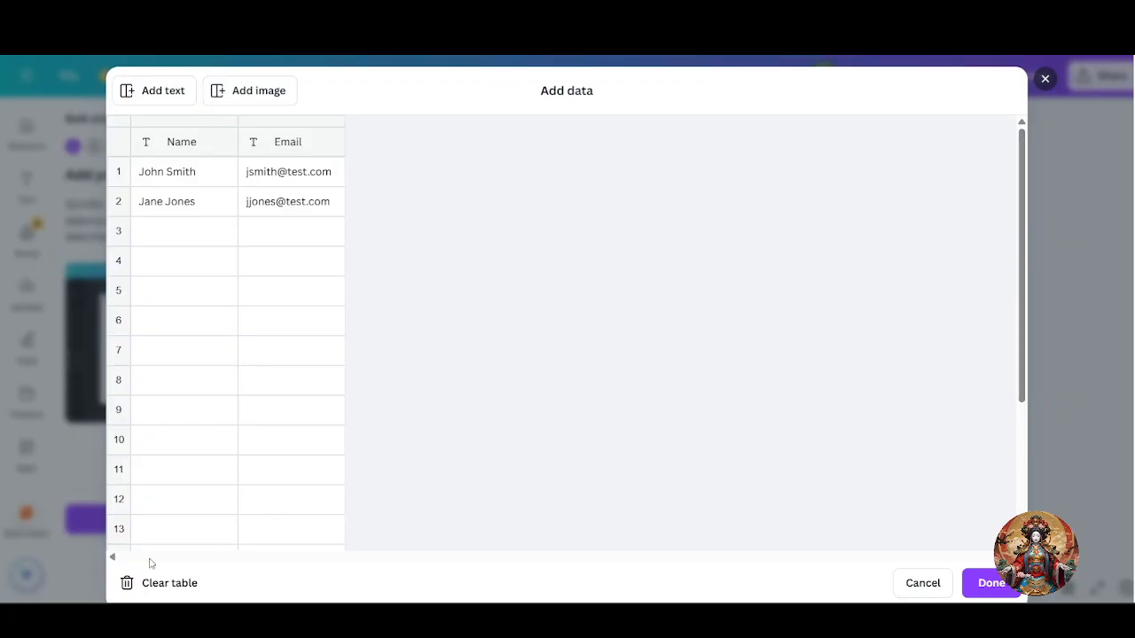
left_click(149, 588)
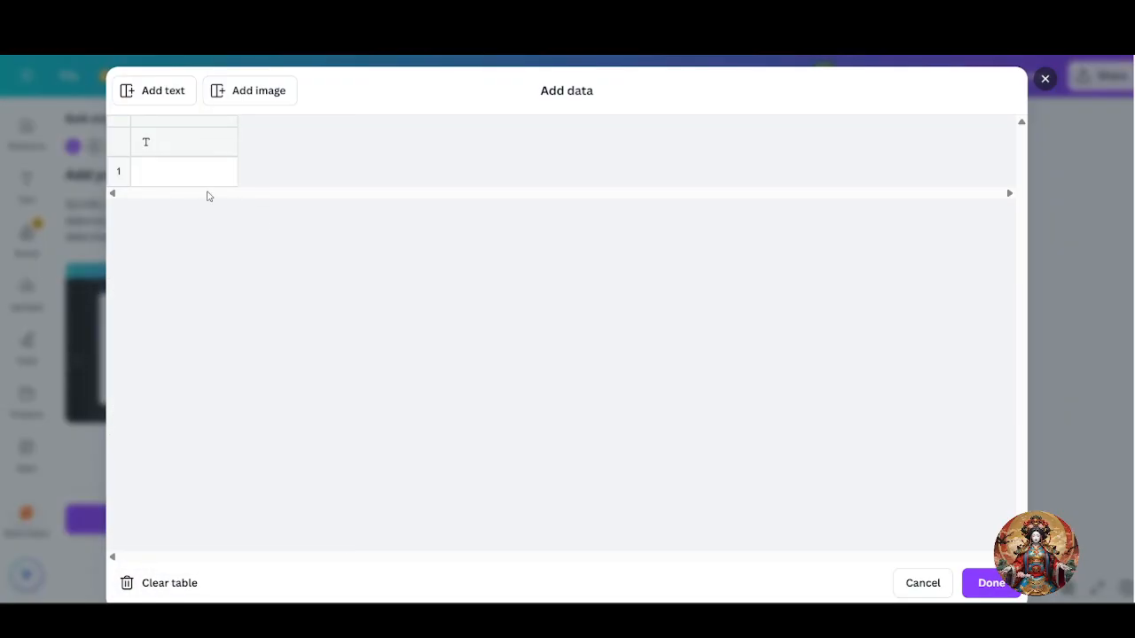
left_click(192, 184)
key("ctrl+v")
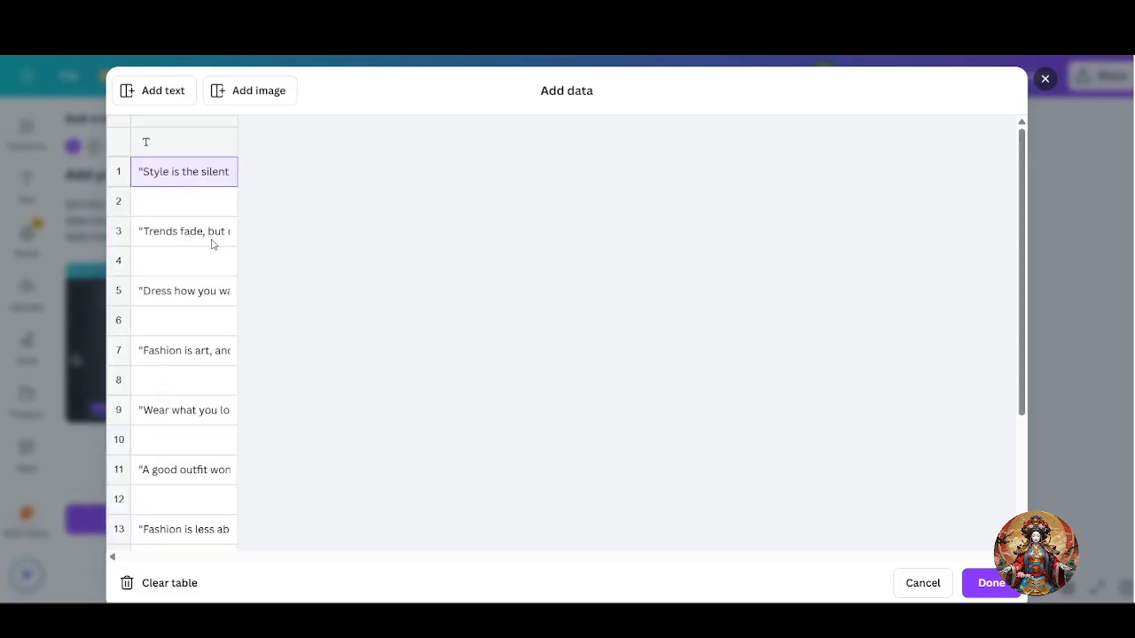
left_click(171, 582)
Step: Paste the copied fashion quotes into the data table, starting in the column header cell
left_click(203, 145)
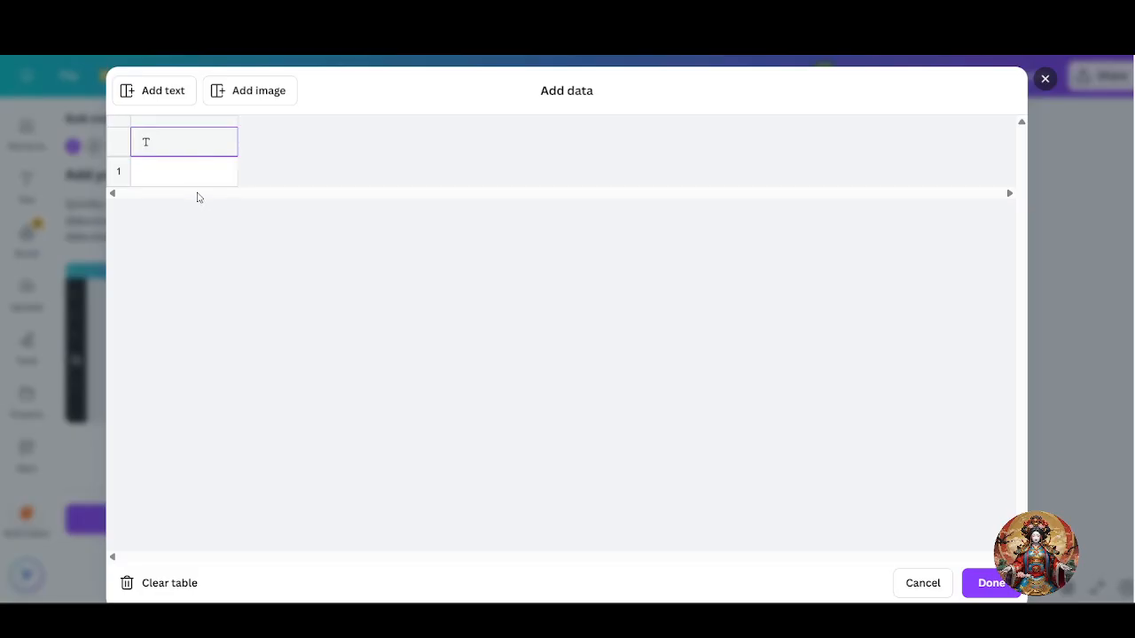
key("ctrl+v")
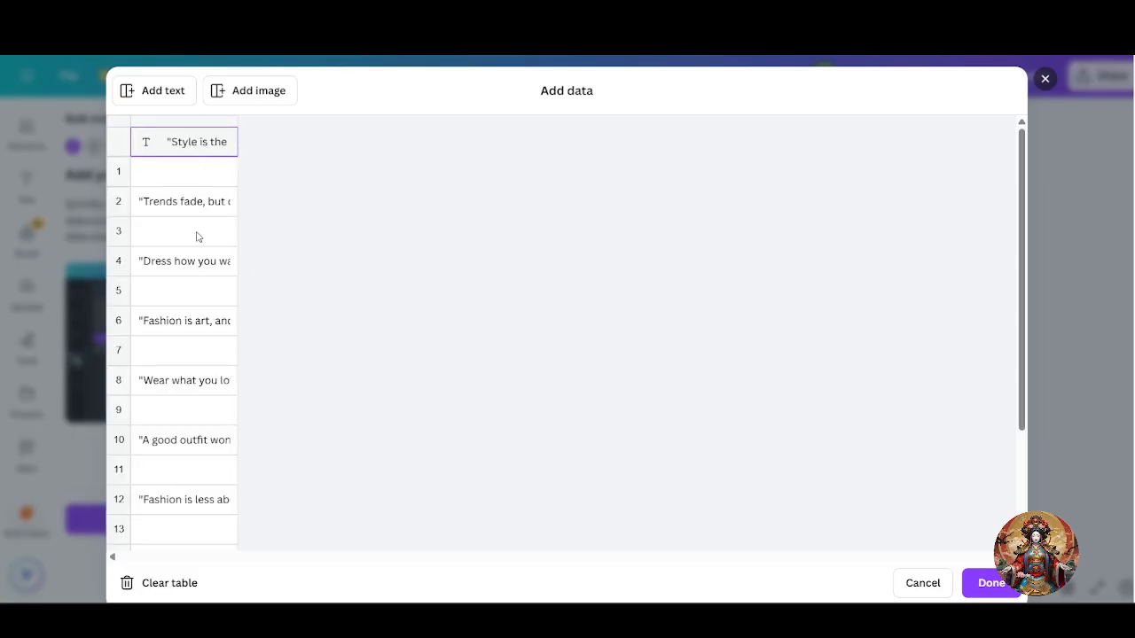
Step: Delete the empty rows 17, 15, 13, 11 and 9 from the data table
scroll(196, 241, "down", 3)
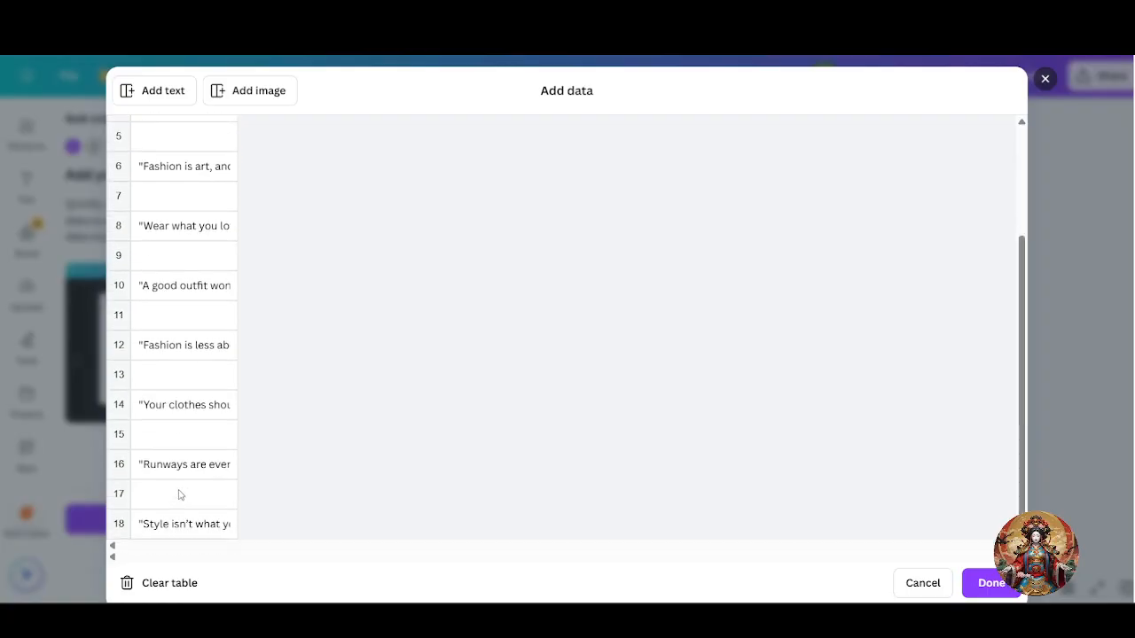
left_click(181, 495)
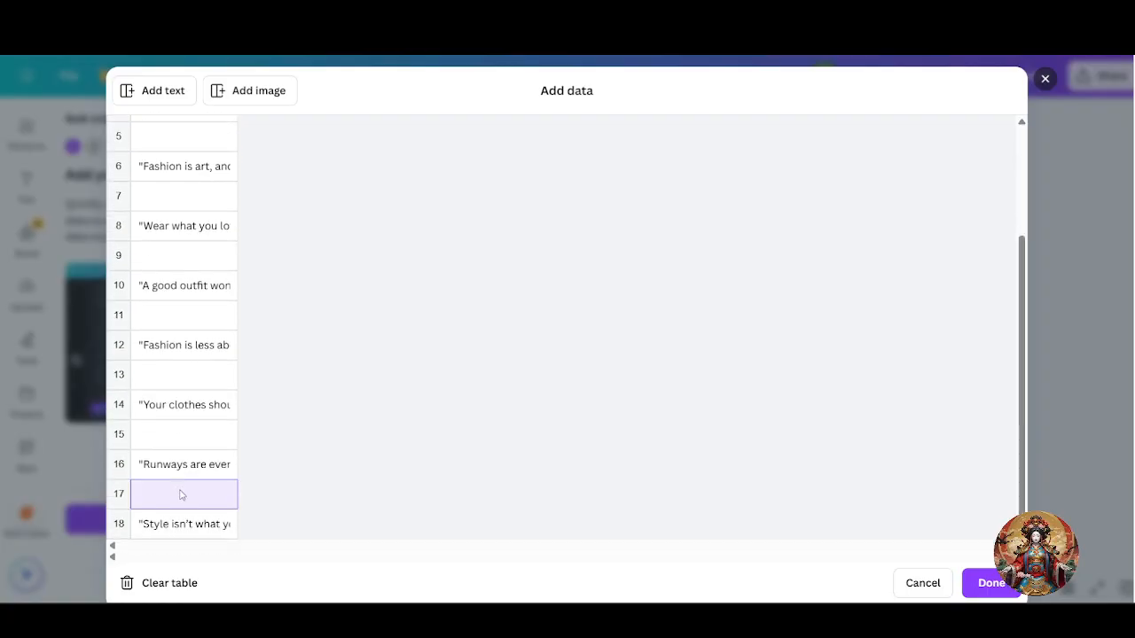
right_click(181, 494)
left_click(241, 576)
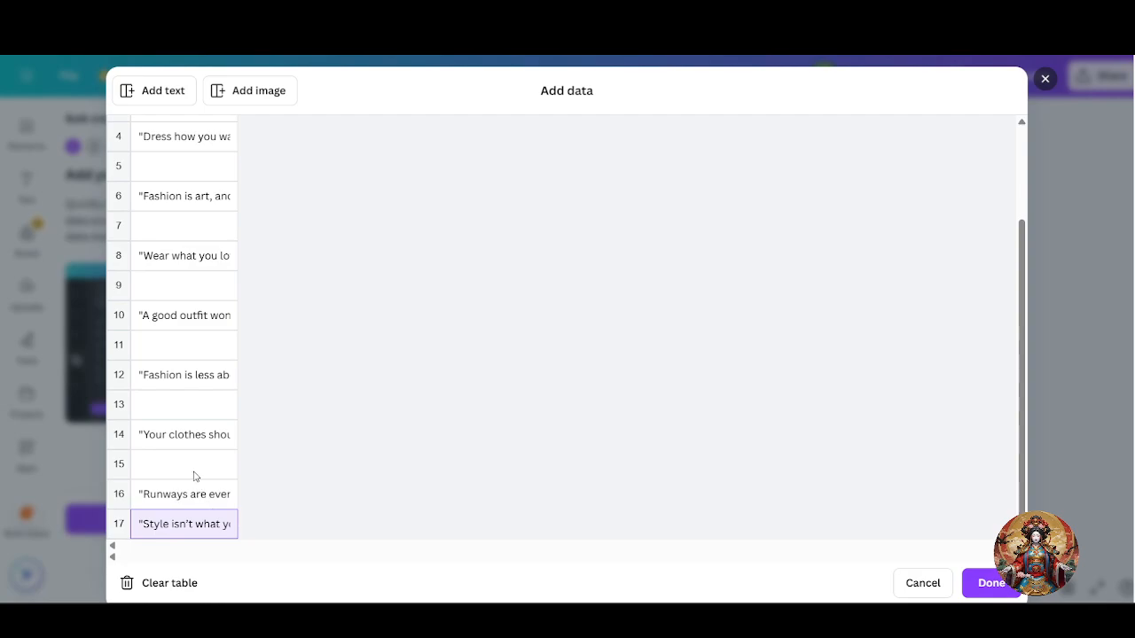
right_click(195, 476)
left_click(239, 576)
right_click(172, 445)
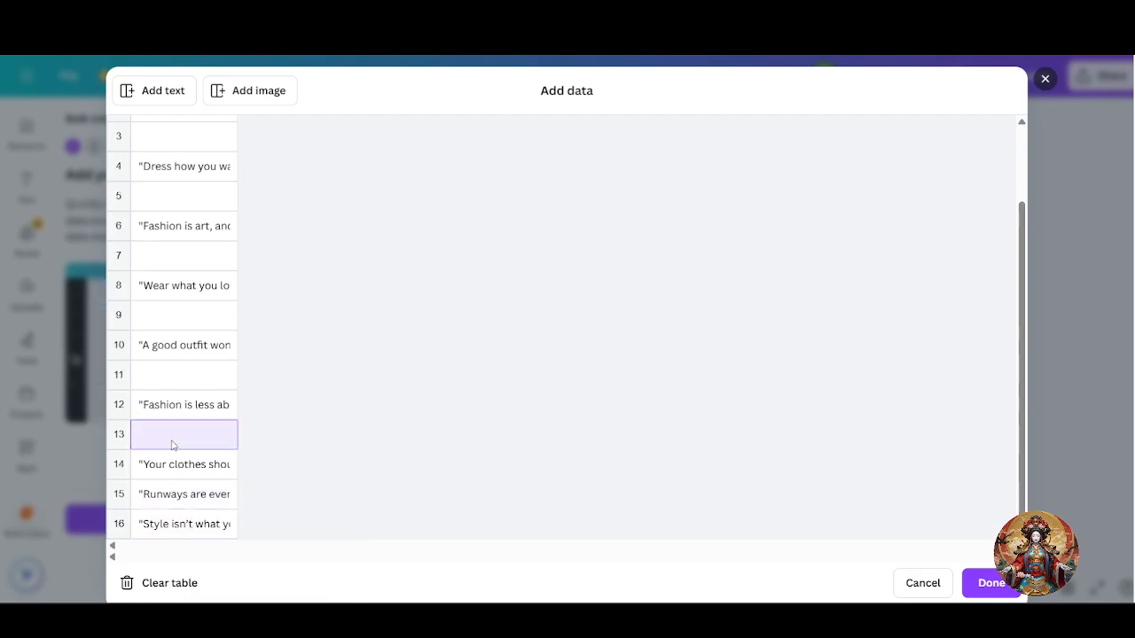
left_click(240, 574)
left_click(189, 406)
right_click(189, 406)
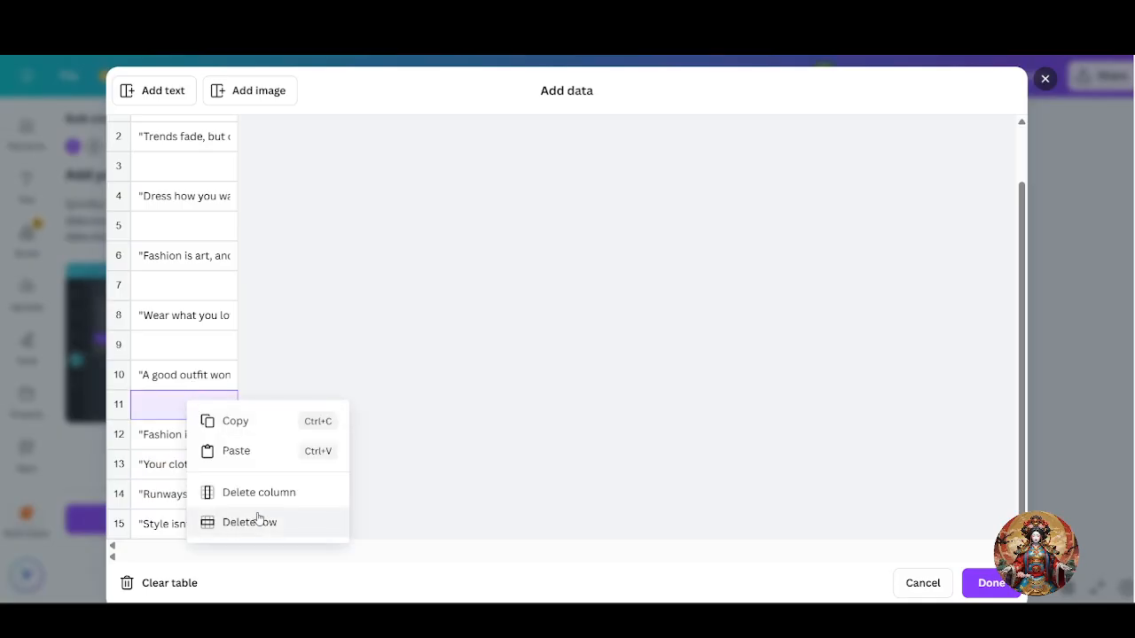
left_click(257, 519)
left_click(194, 378)
right_click(195, 381)
left_click(256, 505)
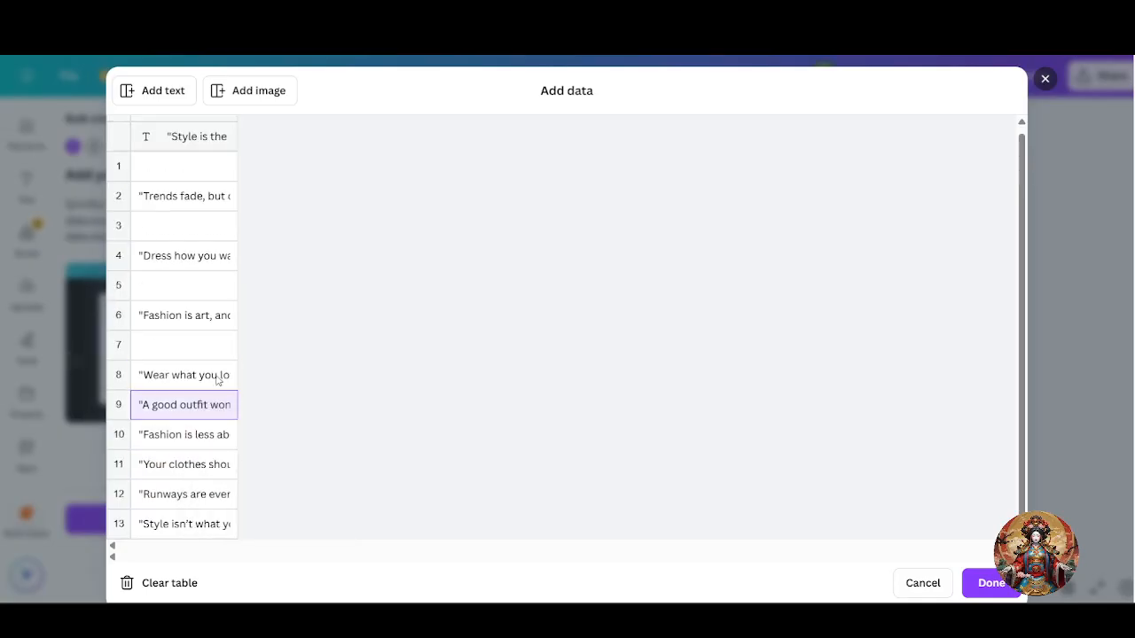
Step: Delete the remaining empty rows 7, 5, 3 and 1, and finish the data entry
left_click(213, 354)
right_click(215, 353)
left_click(248, 469)
left_click(198, 302)
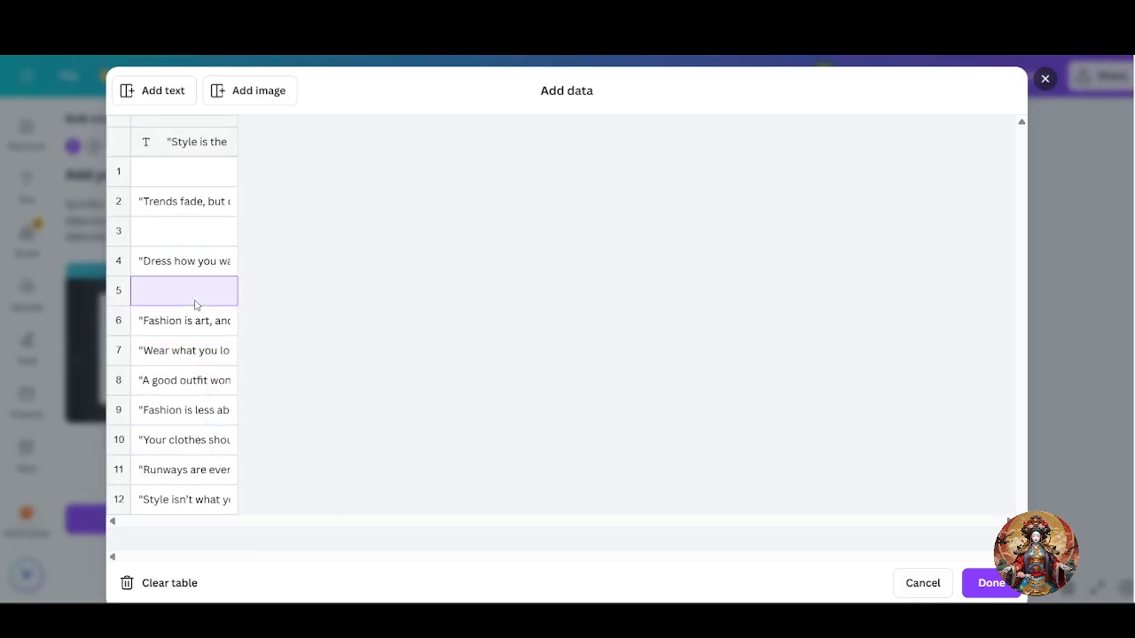
right_click(198, 304)
left_click(249, 422)
left_click(188, 238)
right_click(188, 239)
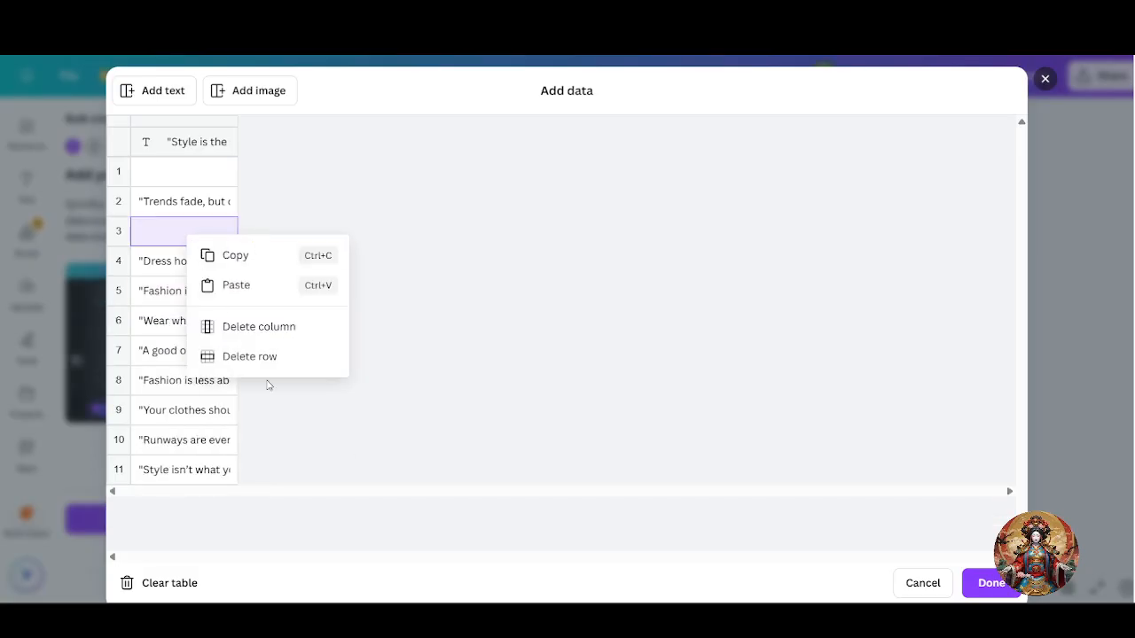
left_click(257, 357)
left_click(187, 183)
right_click(187, 183)
left_click(273, 306)
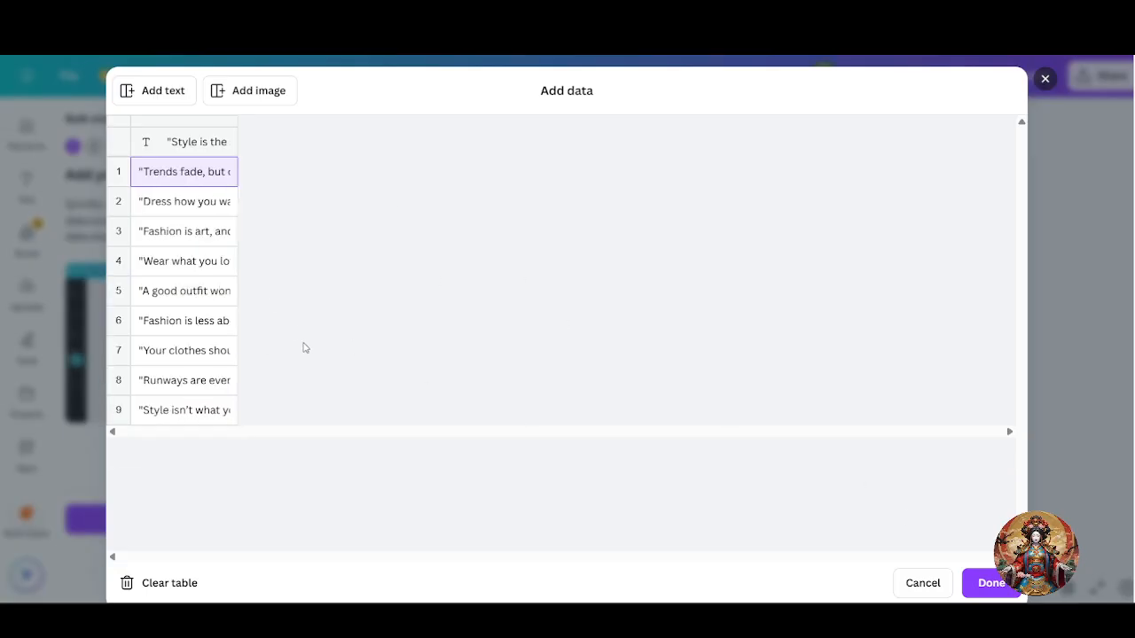
scroll(180, 304, "down", 1)
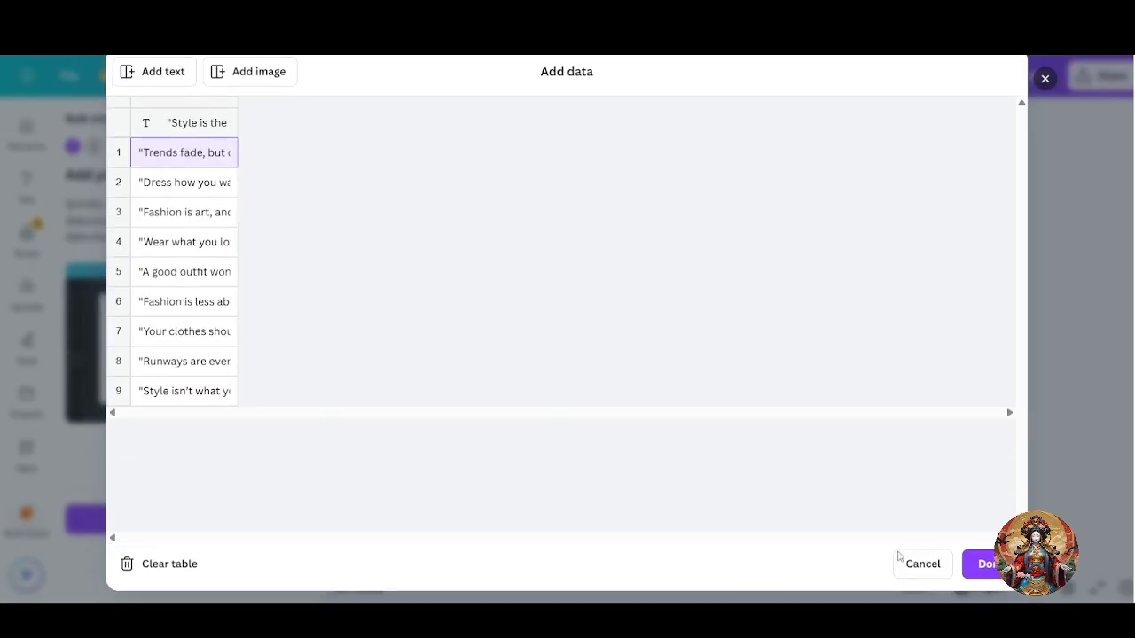
left_click(982, 564)
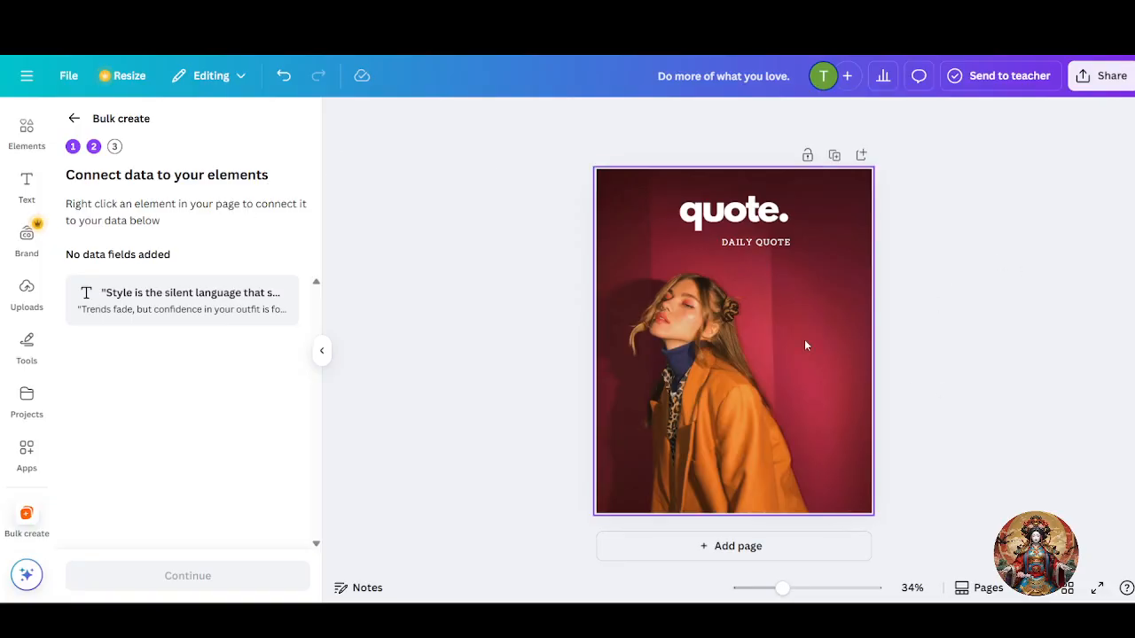
Step: Connect the "quote." headline to the data field "Style is the silent language that speaks before you do."
left_click(749, 228)
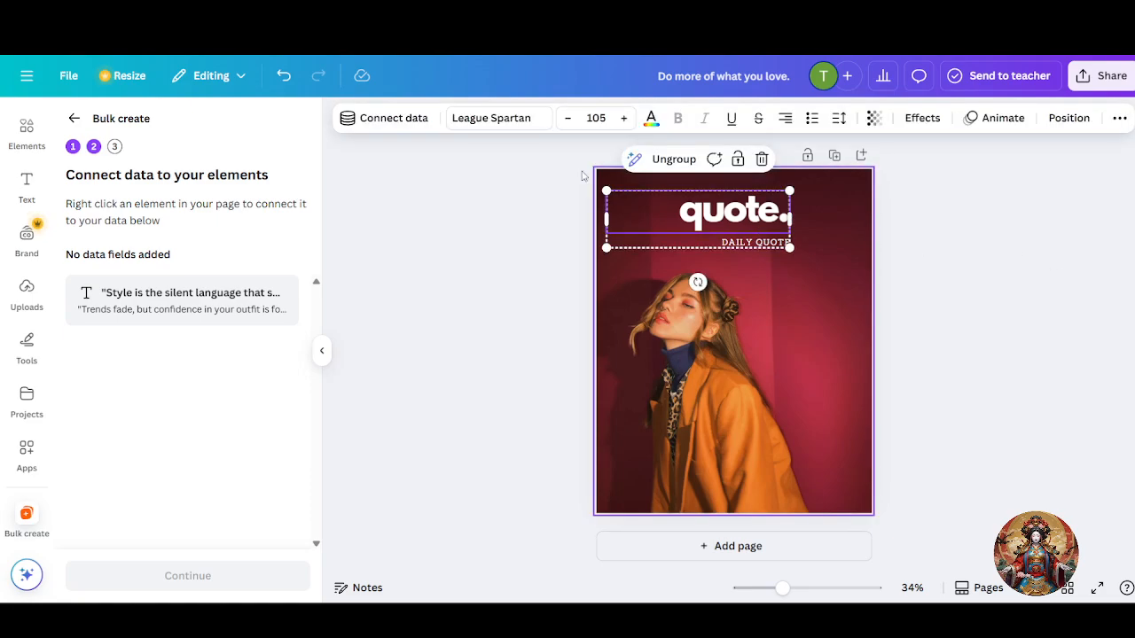
left_click(388, 124)
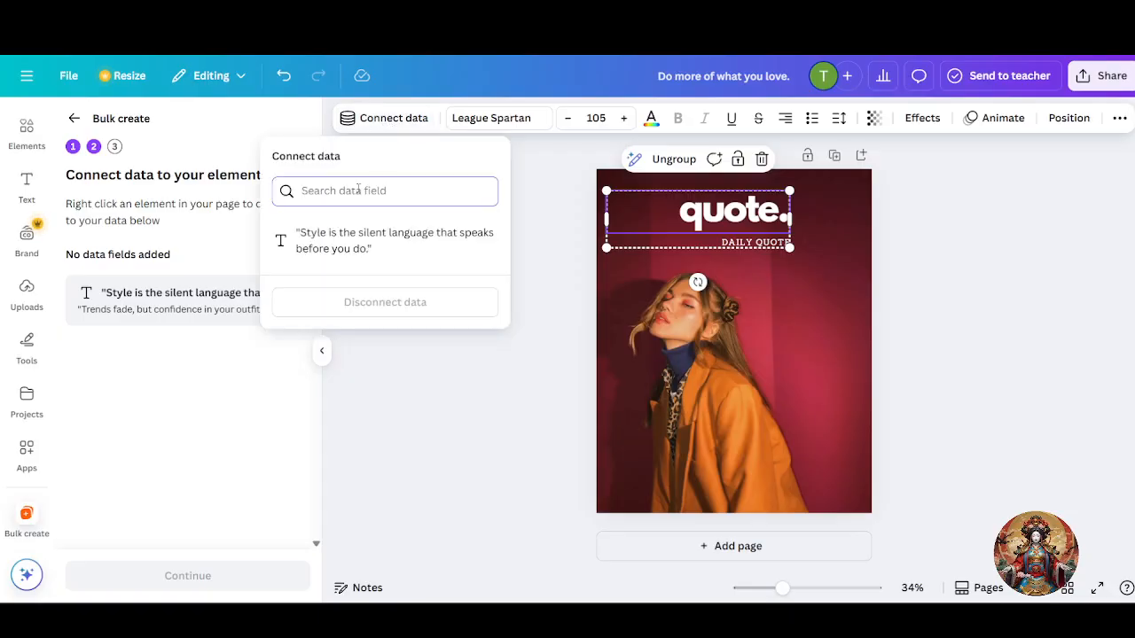
left_click(197, 311)
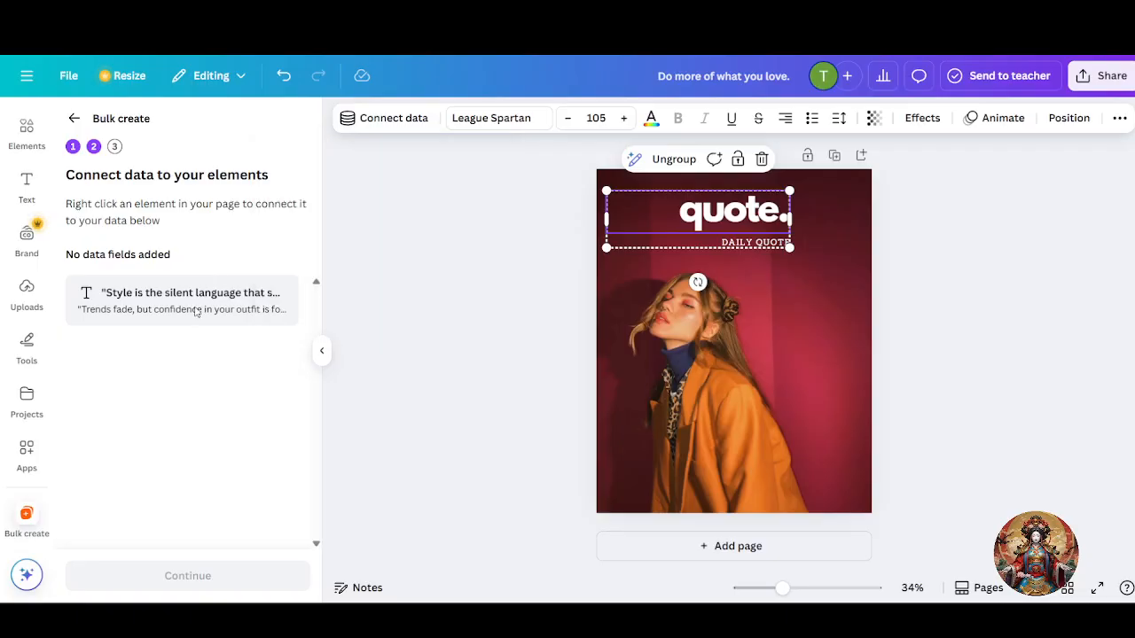
left_click(392, 124)
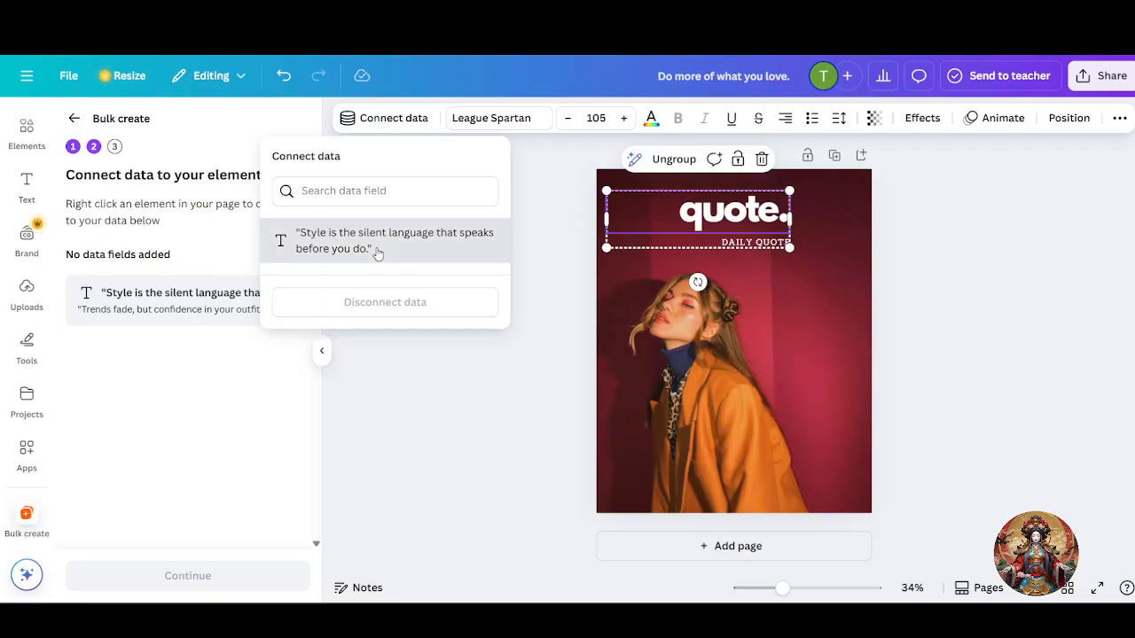
left_click(377, 253)
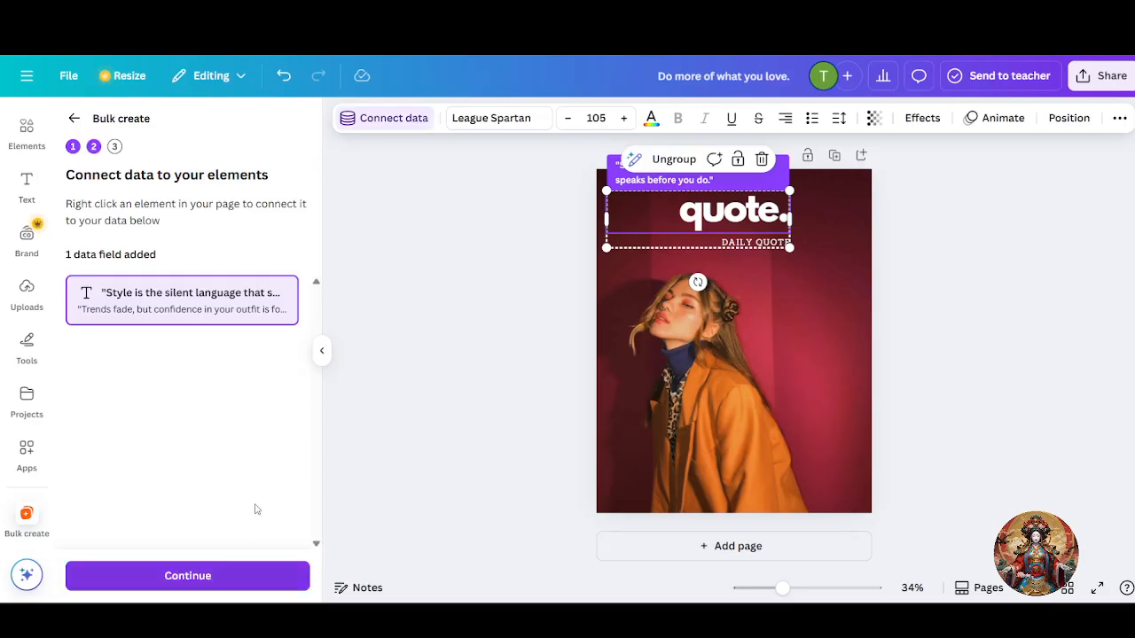
Step: Continue to applying the data, include quote 6 in the selection, and generate the nine designs
left_click(208, 584)
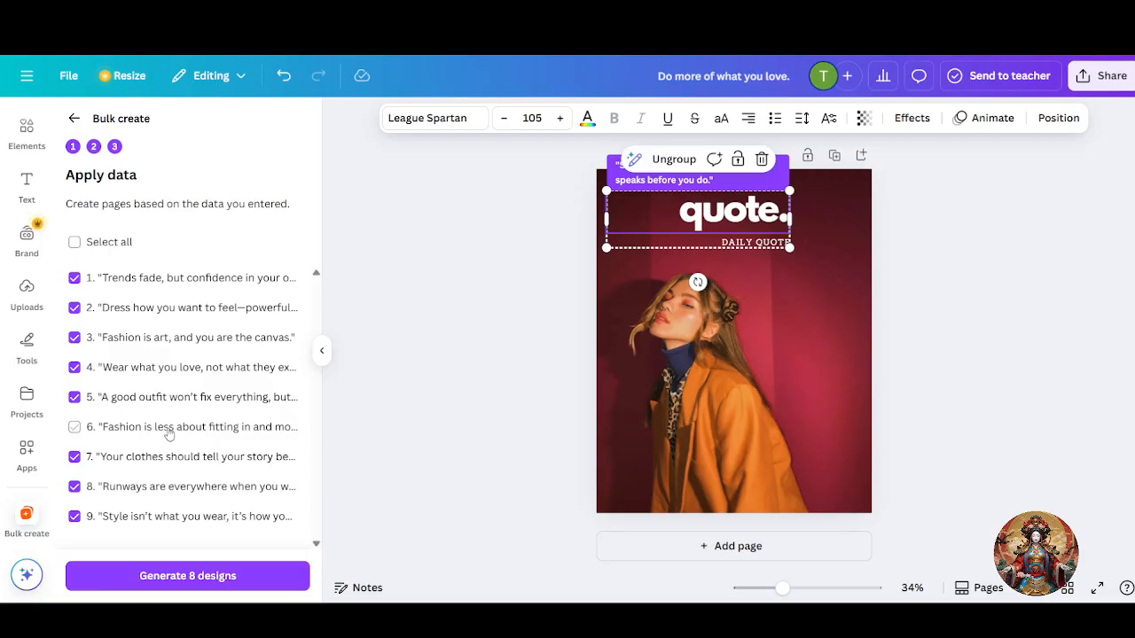
left_click(170, 430)
left_click(209, 576)
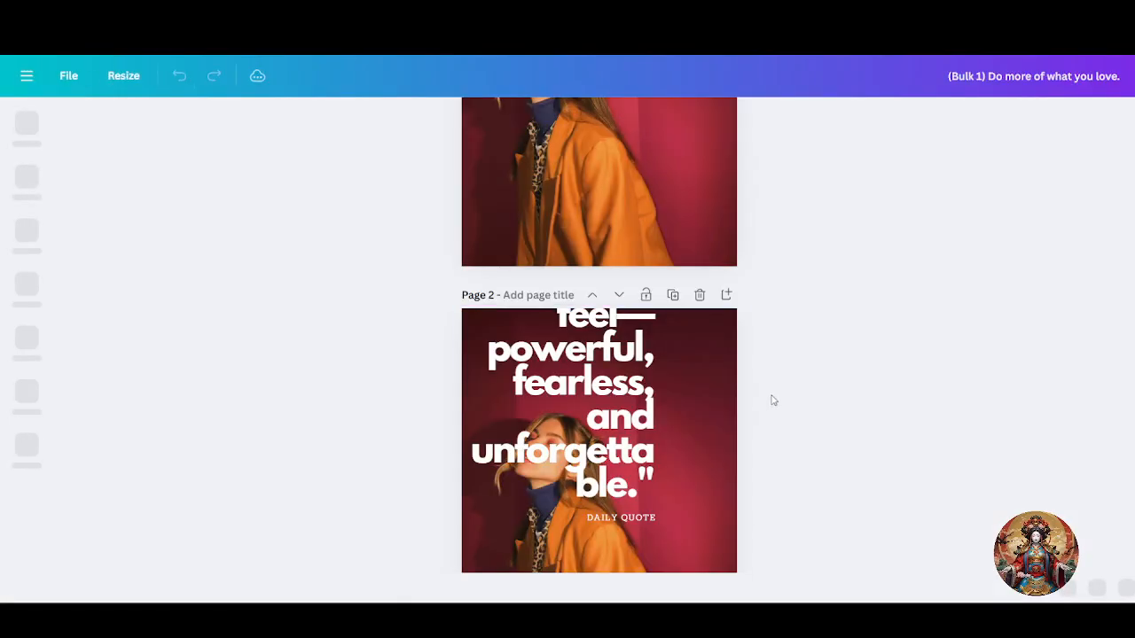
Step: On page 1, widen the quote text group, scale it to a font size of about 70, and place it above the woman's head
scroll(777, 404, "up", 3)
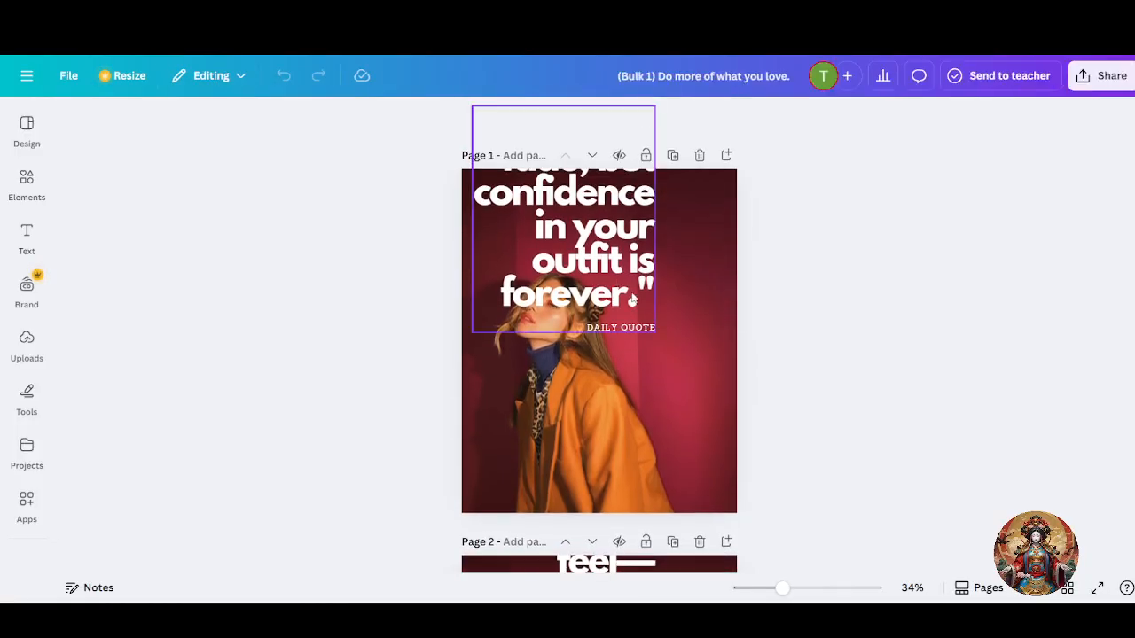
left_click(644, 250)
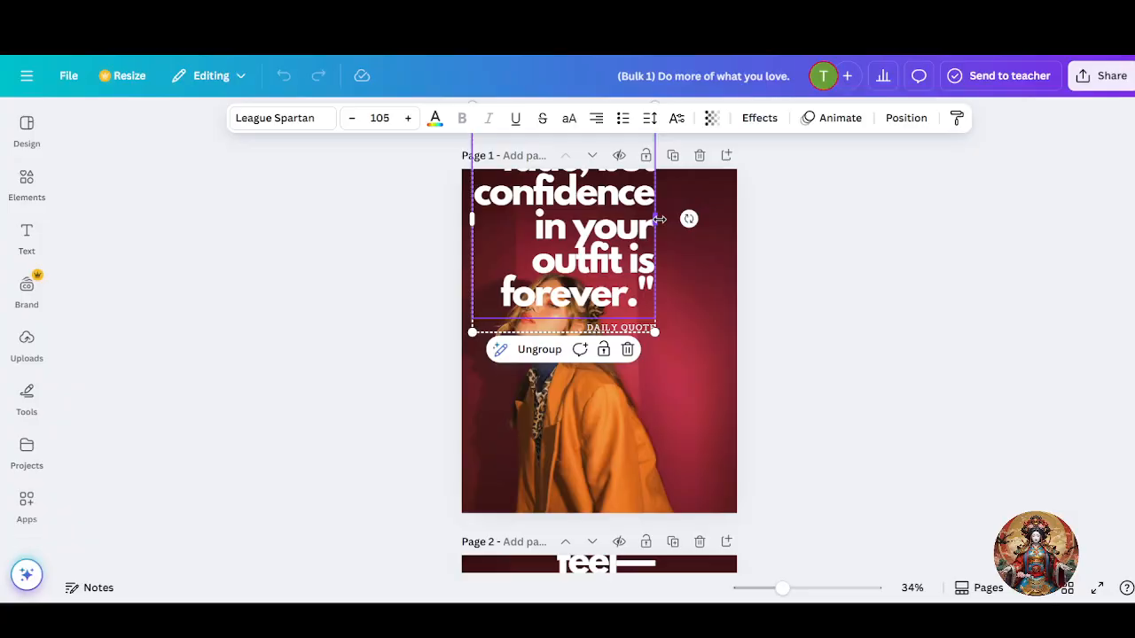
left_click_drag(659, 219, 793, 204)
left_click_drag(670, 206, 617, 248)
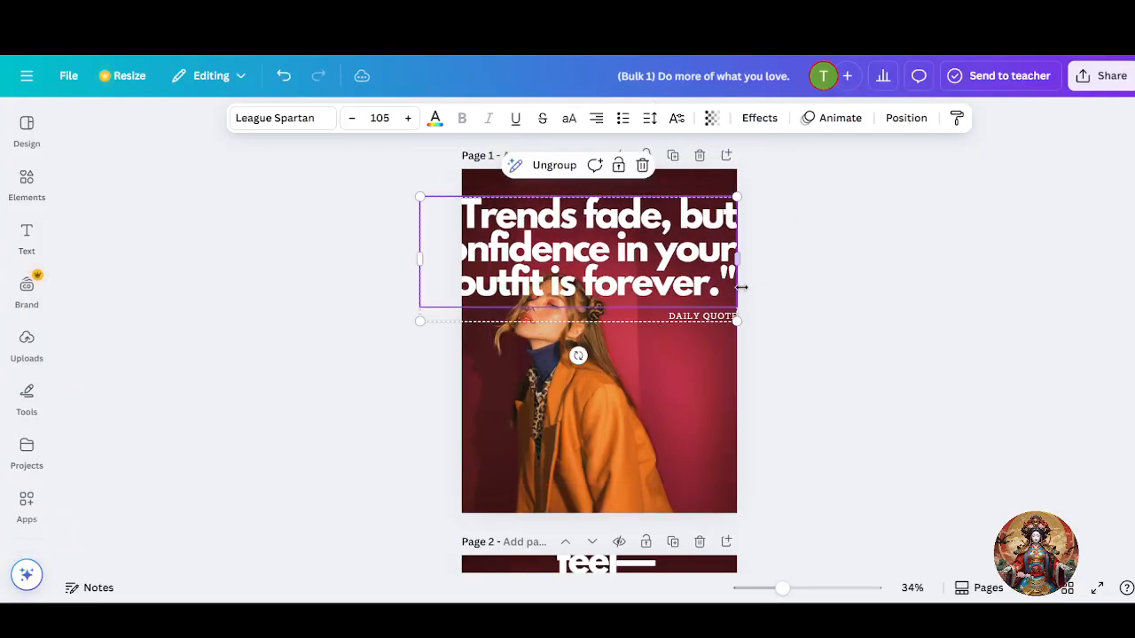
left_click_drag(741, 286, 551, 253)
left_click_drag(502, 237, 640, 220)
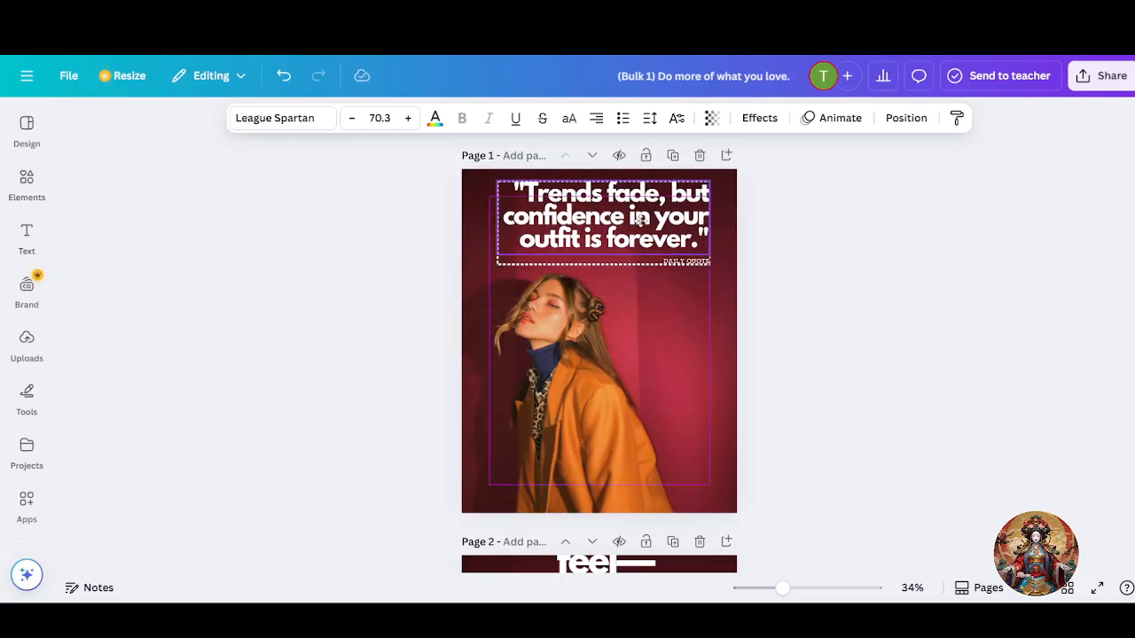
left_click(798, 321)
Step: On page 2, widen the quote text group, scale it to a font size of about 59, and place it above the woman's head
scroll(601, 435, "down", 3)
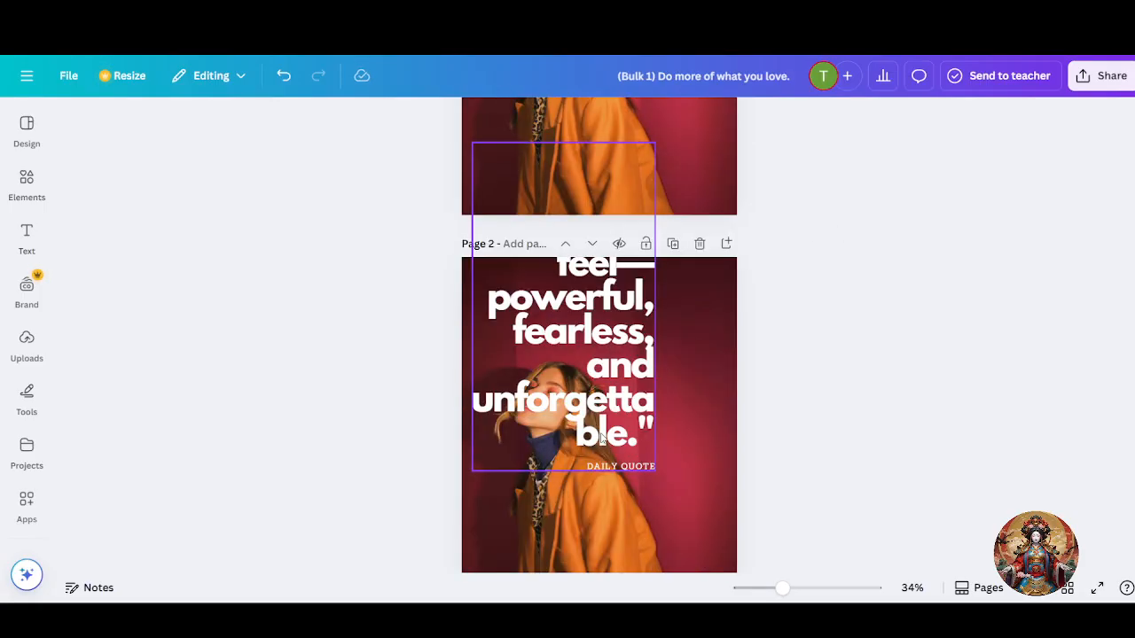
left_click(602, 437)
left_click_drag(652, 306, 911, 308)
left_click_drag(907, 370, 721, 314)
left_click_drag(679, 278, 675, 299)
Step: Review the layout of the generated quote pages, comparing the adjusted pages 1 and 2 with the following ones
scroll(722, 376, "down", 5)
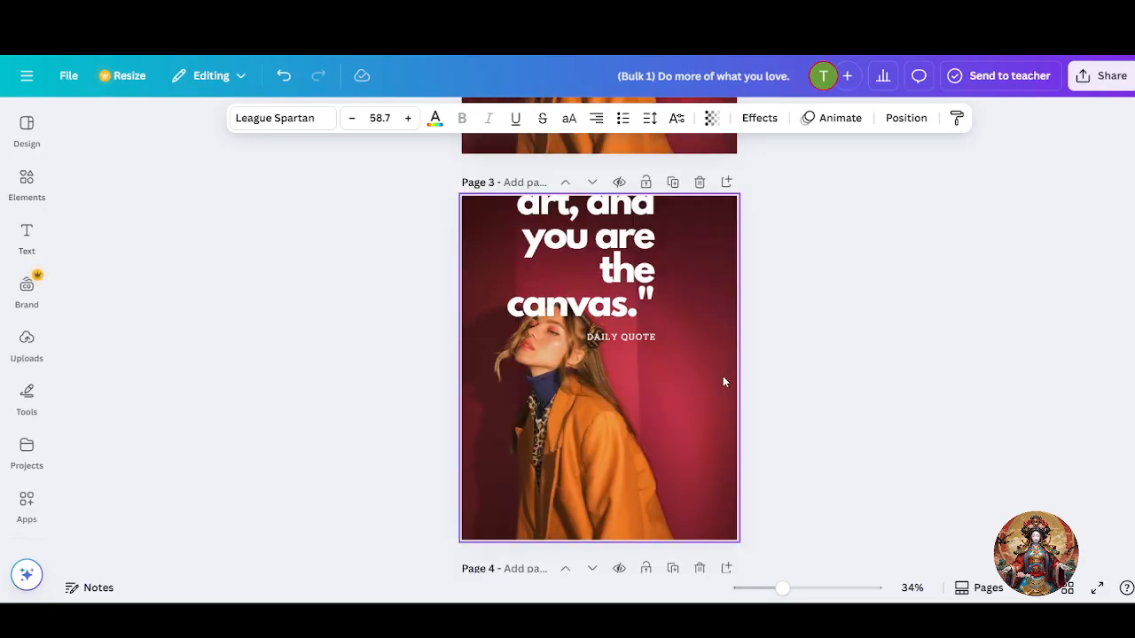
scroll(706, 363, "up", 8)
left_click(747, 324)
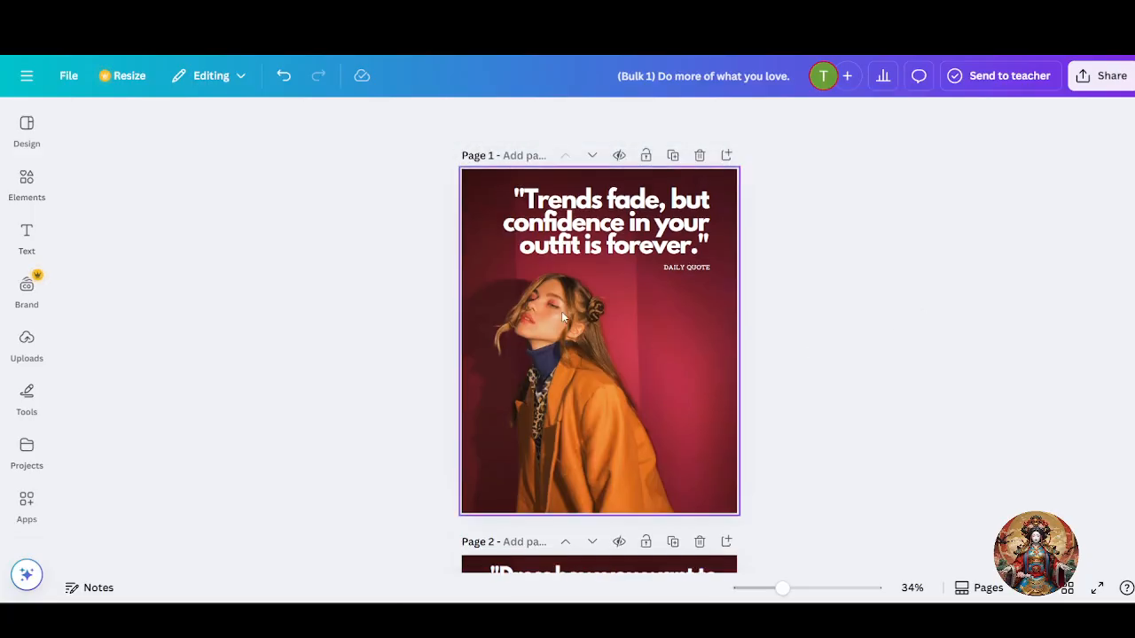
left_click(644, 328)
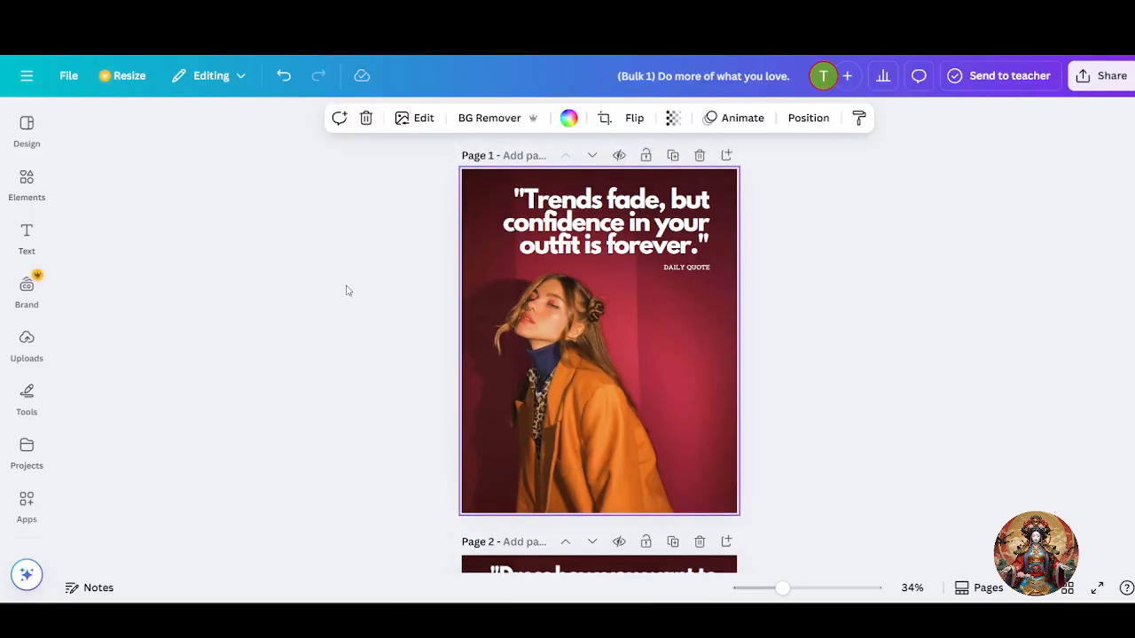
left_click(540, 262)
left_click(567, 427)
scroll(629, 404, "down", 5)
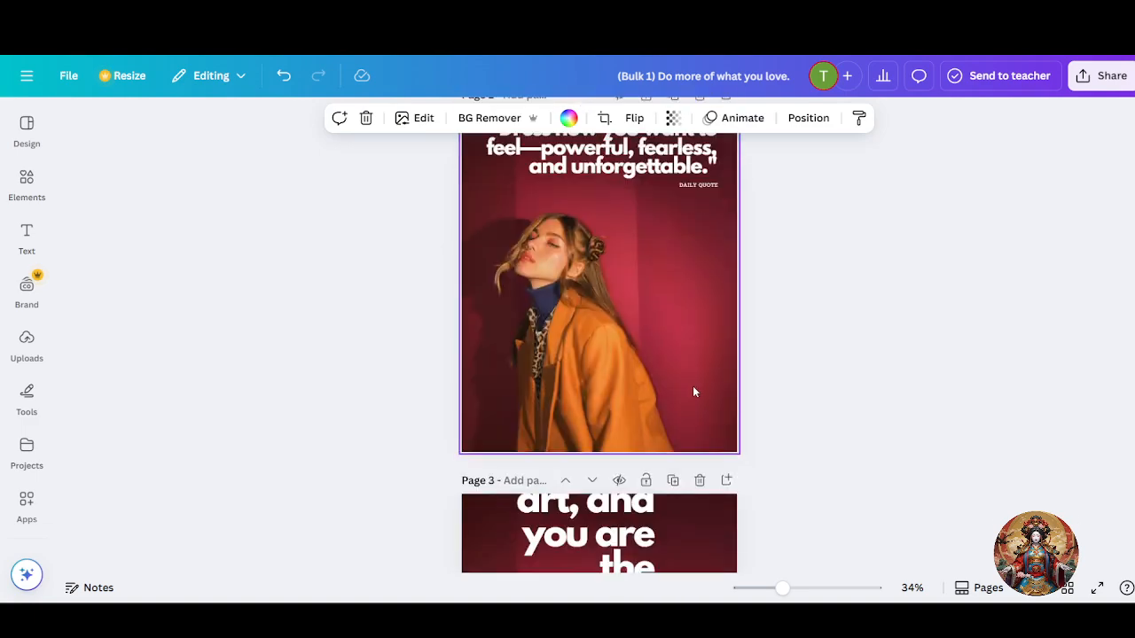
scroll(692, 385, "up", 2)
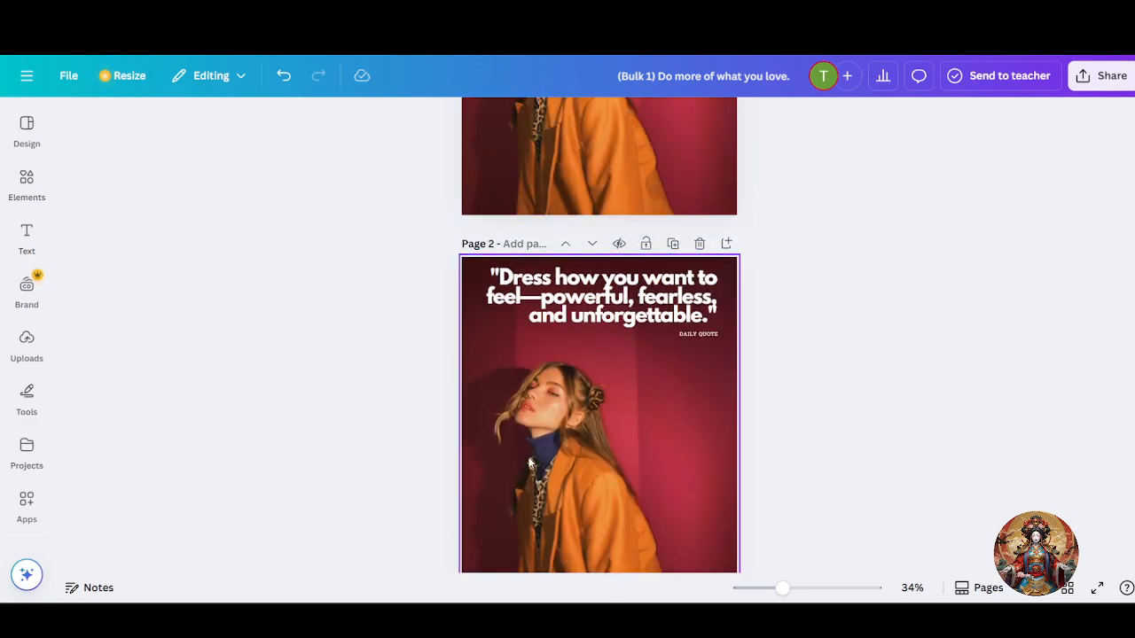
left_click(669, 410)
scroll(547, 406, "down", 5)
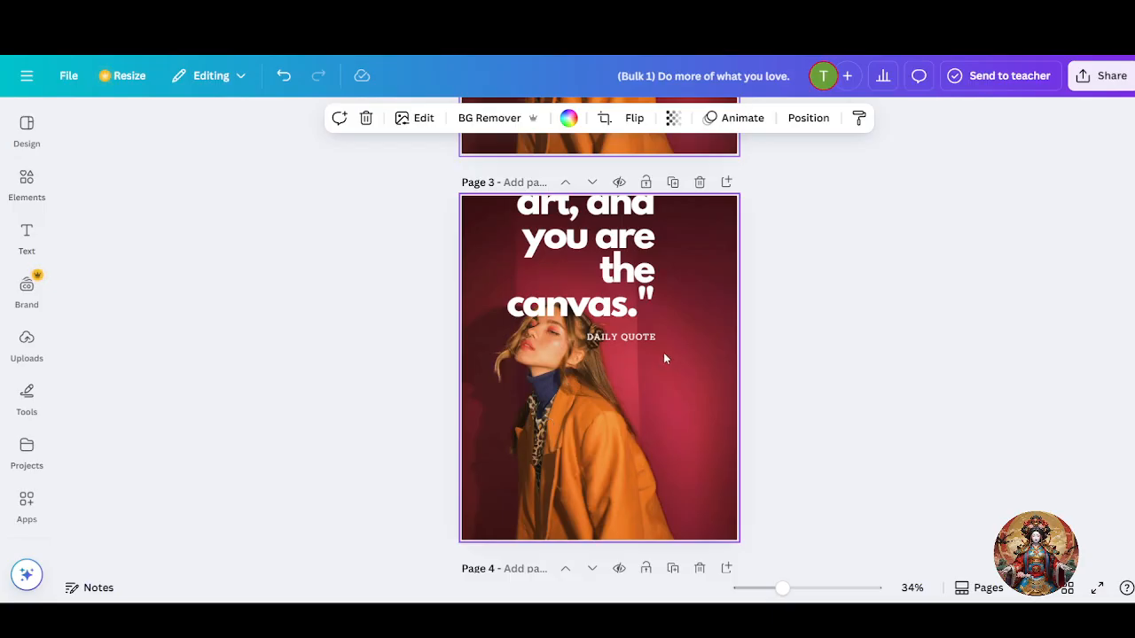
scroll(663, 409, "down", 5)
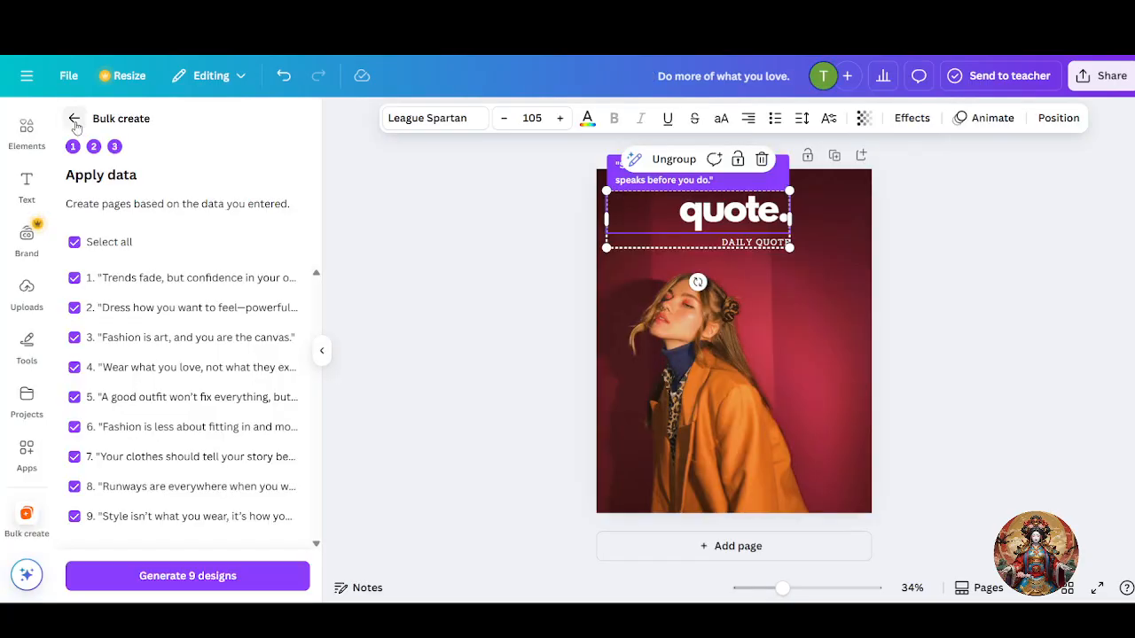
Step: Return to manual data entry in the original design and add an image column to the data table
left_click(74, 119)
left_click(76, 121)
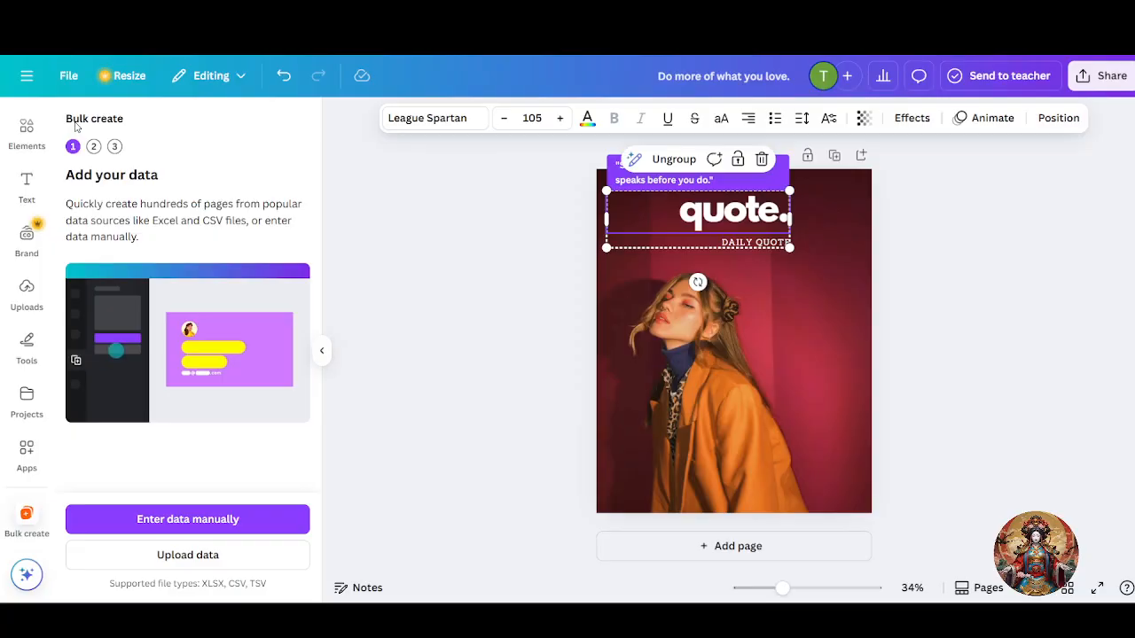
left_click(220, 518)
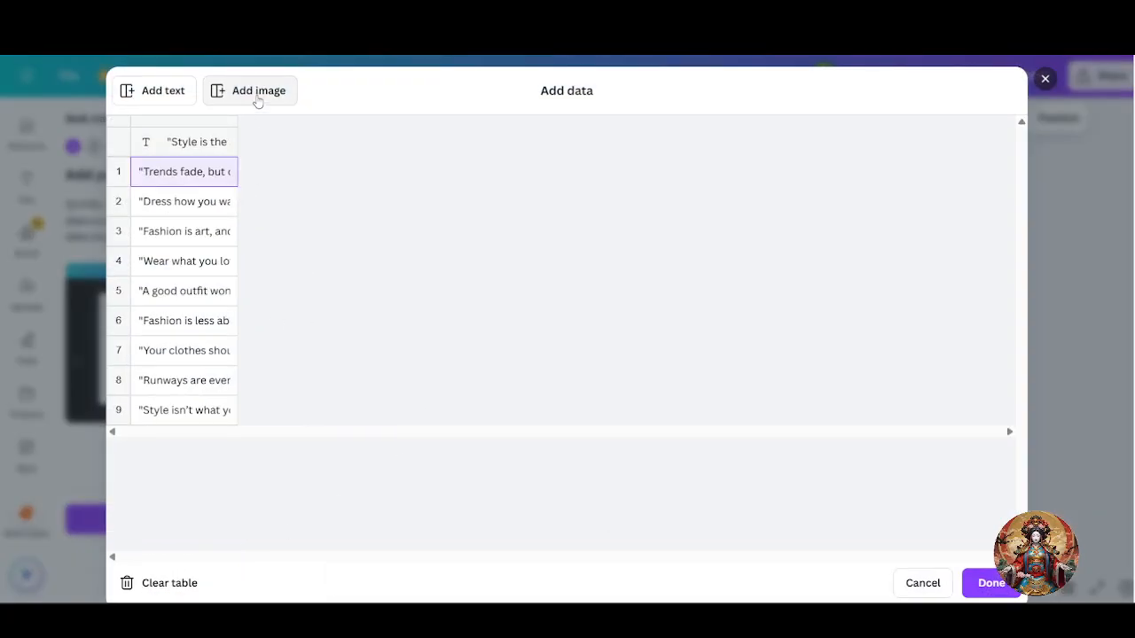
left_click(255, 94)
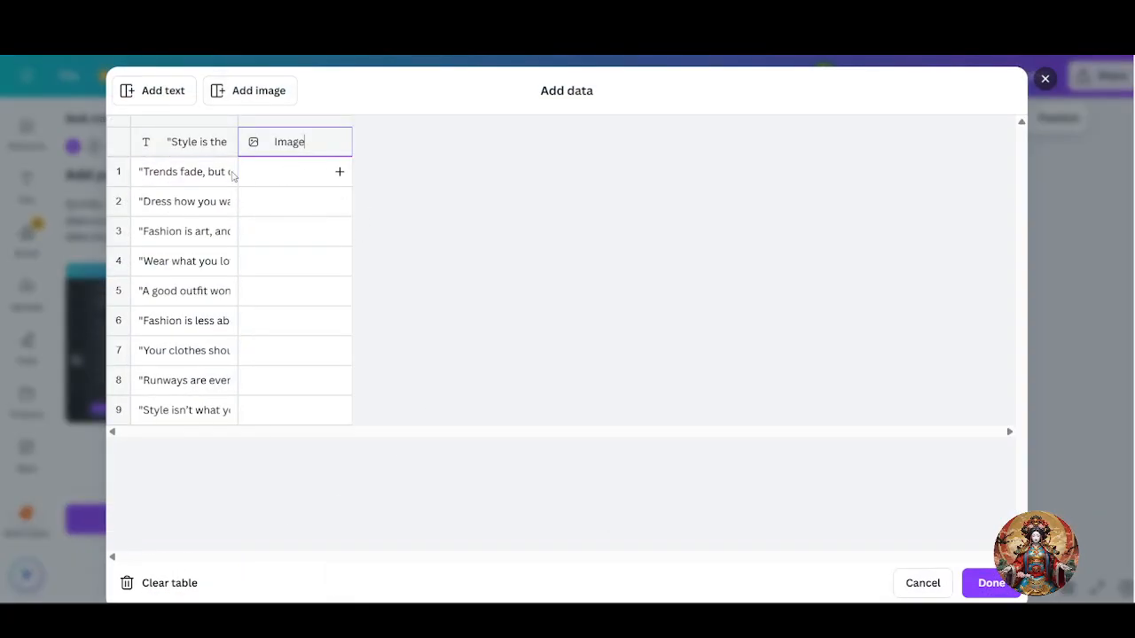
Step: Look for media to fill row 1 of the image column by searching for "d", and clear the search
left_click(339, 172)
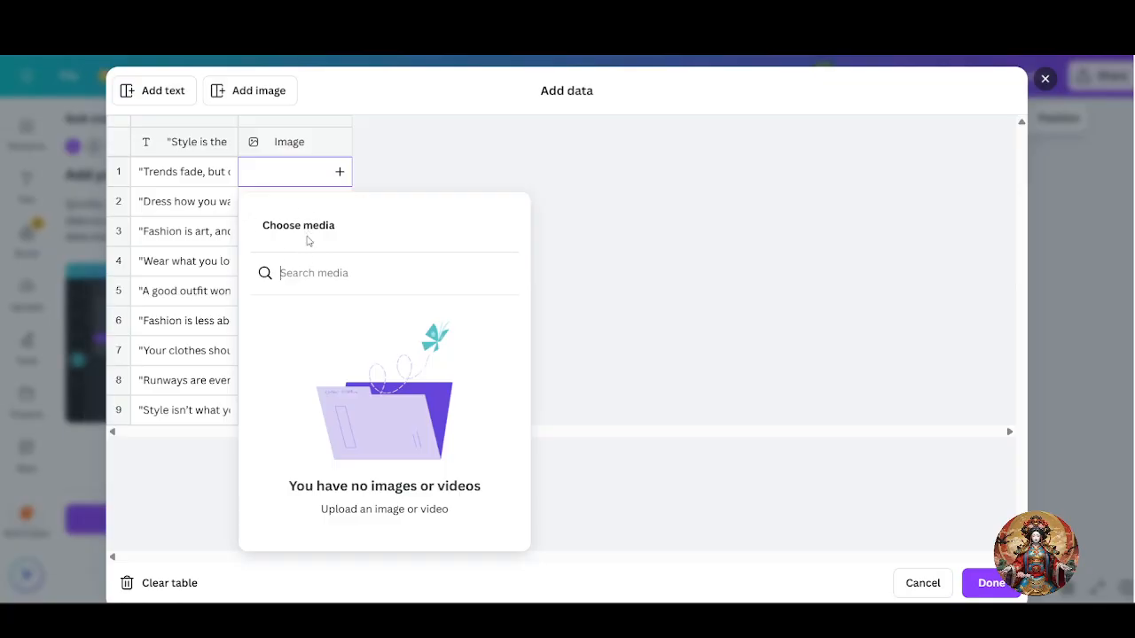
type("d")
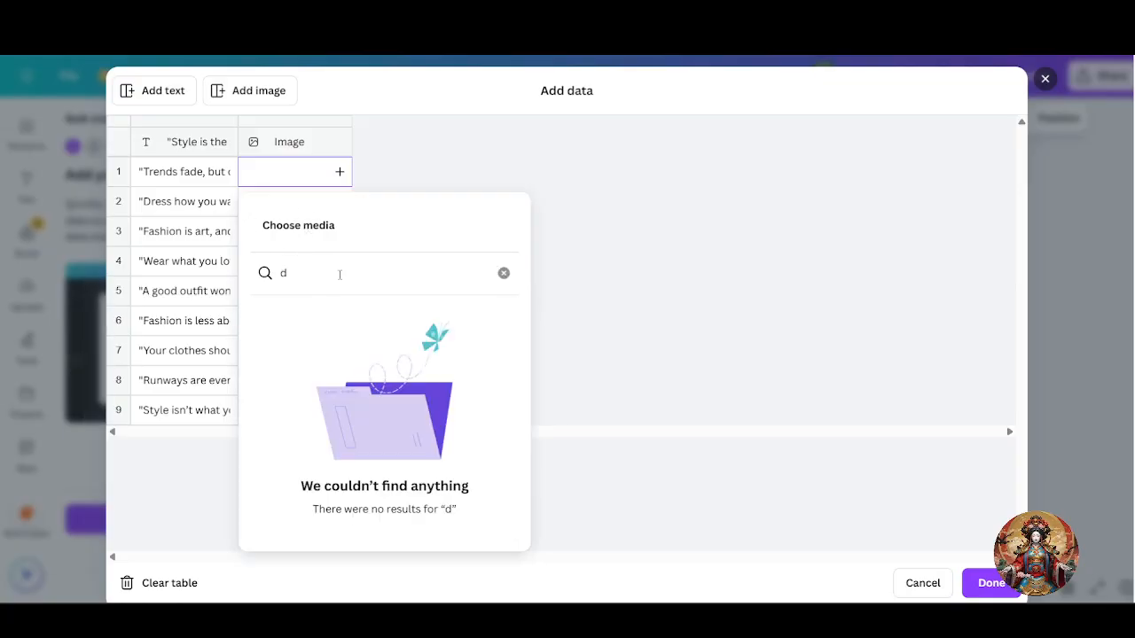
left_click(503, 275)
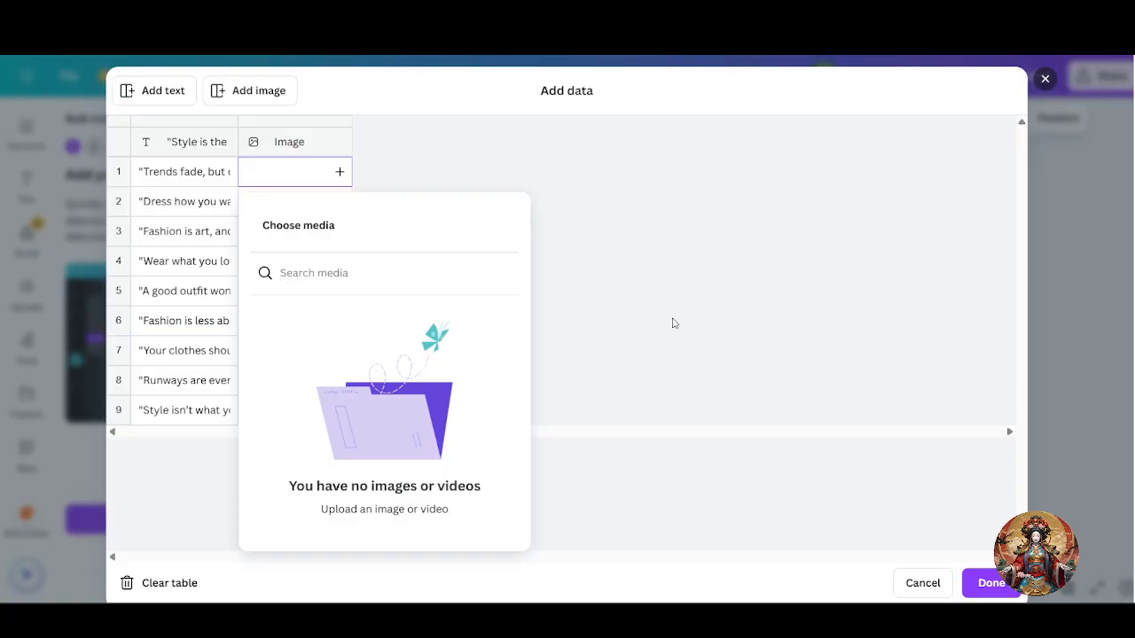
left_click(671, 319)
Step: Check the media chooser for rows 2 and 4 of the image column and close the data table
left_click(288, 196)
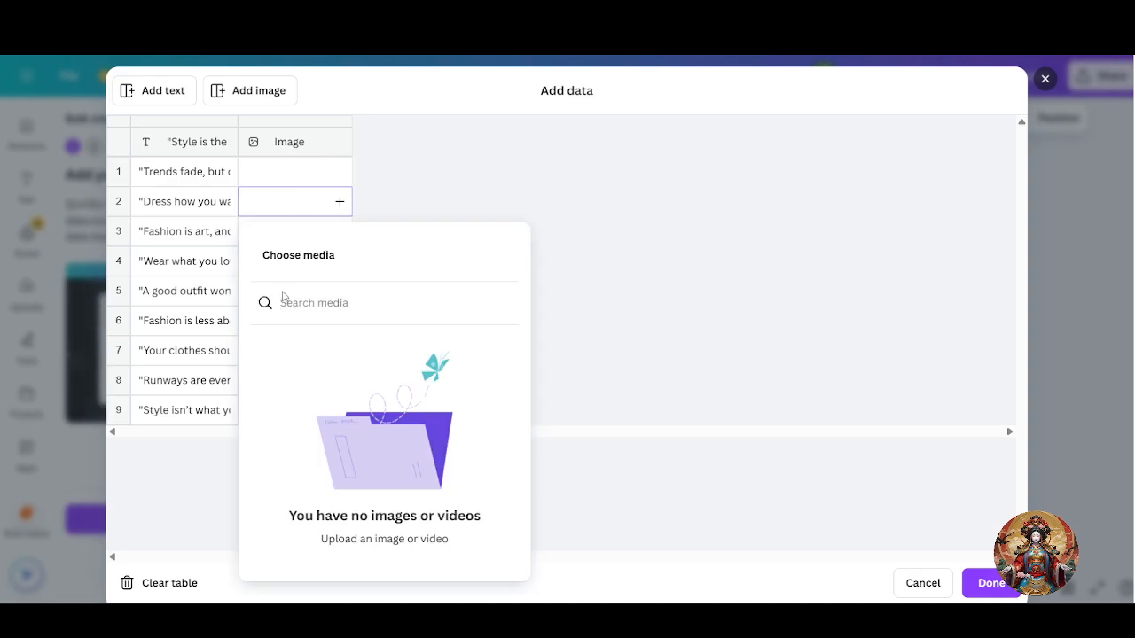
left_click(420, 180)
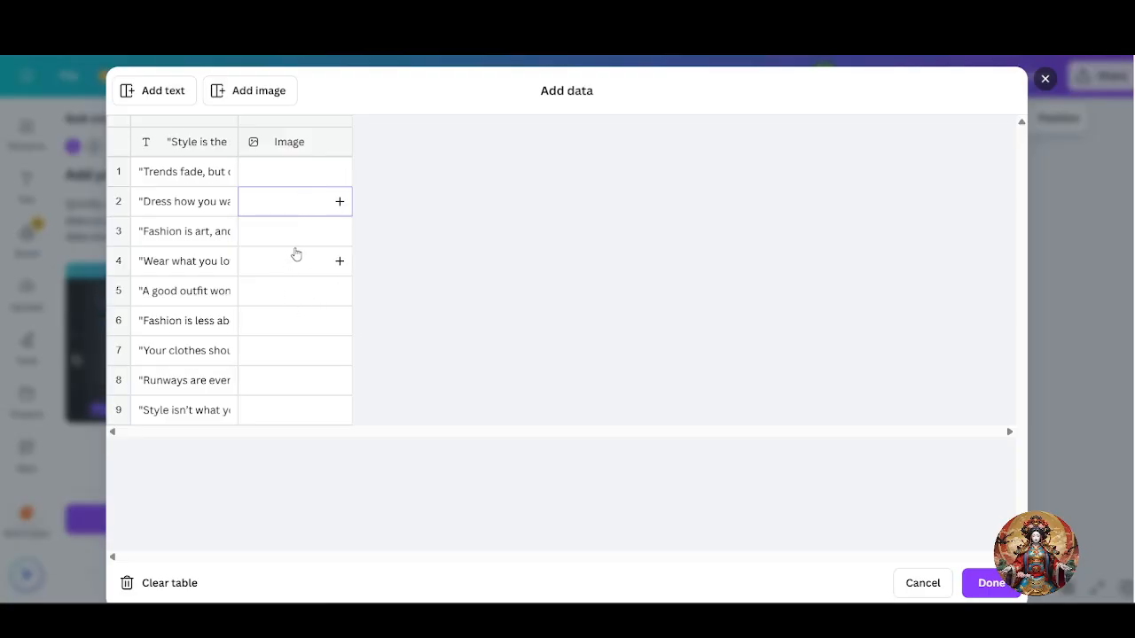
left_click(296, 254)
left_click(462, 211)
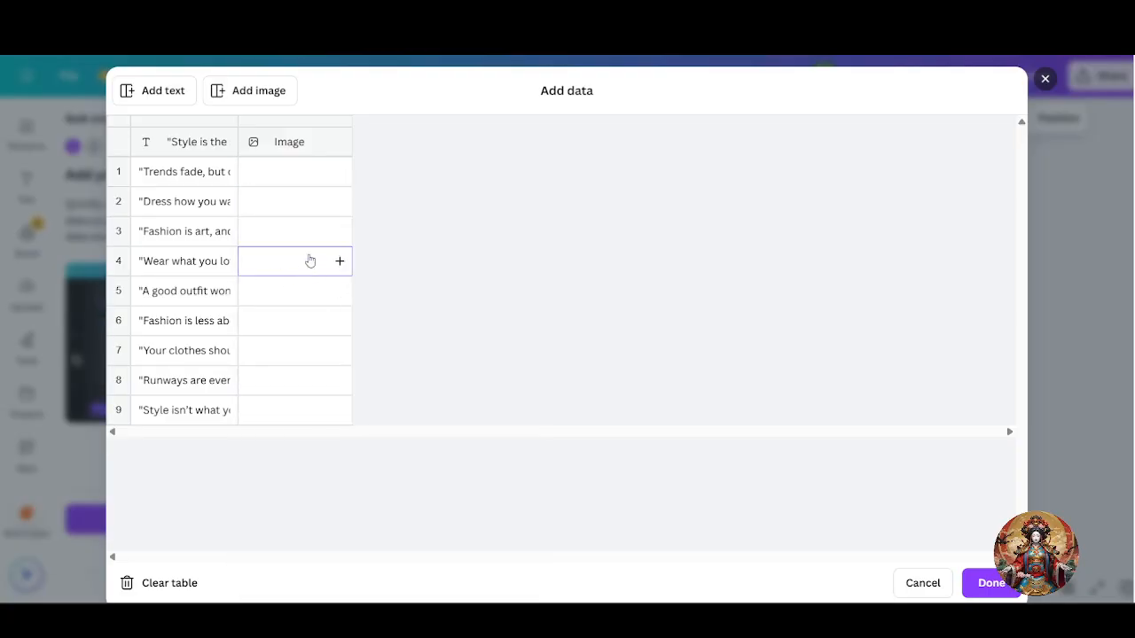
left_click(311, 260)
left_click(634, 388)
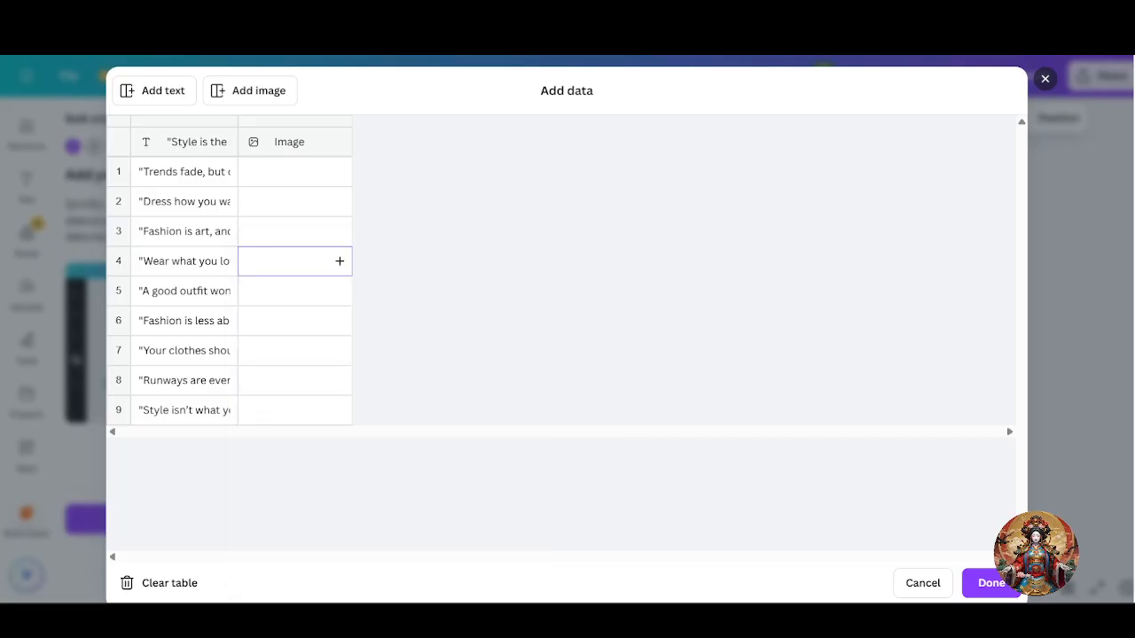
left_click(1044, 81)
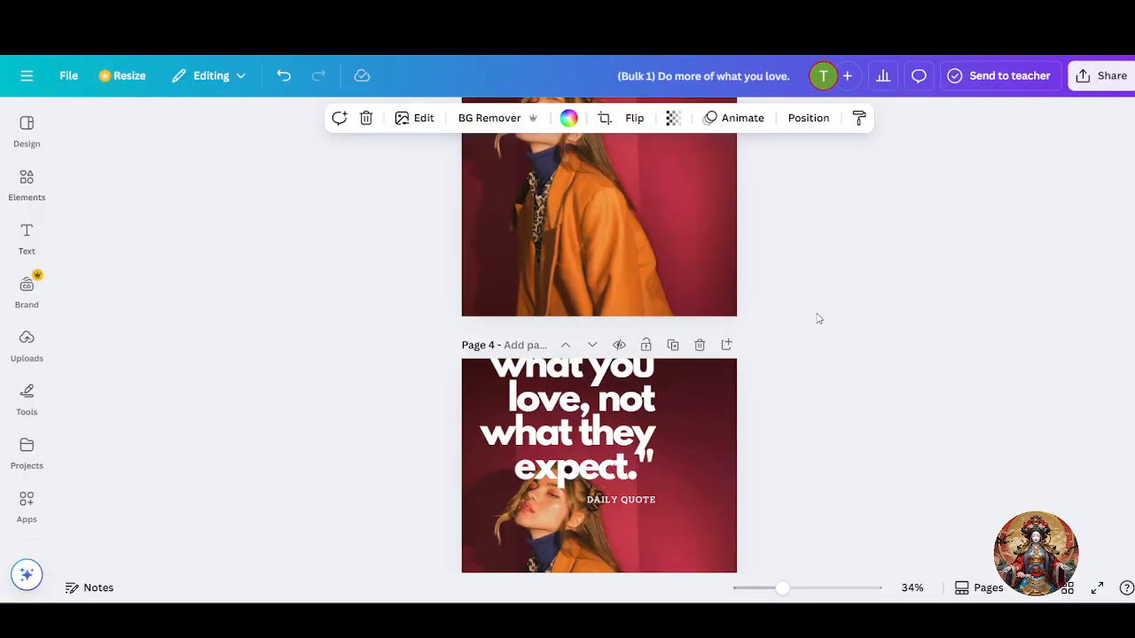
Step: Review the first generated quote pages and view the design's download options for PNG and pages 1–9
scroll(815, 316, "up", 5)
scroll(826, 370, "up", 3)
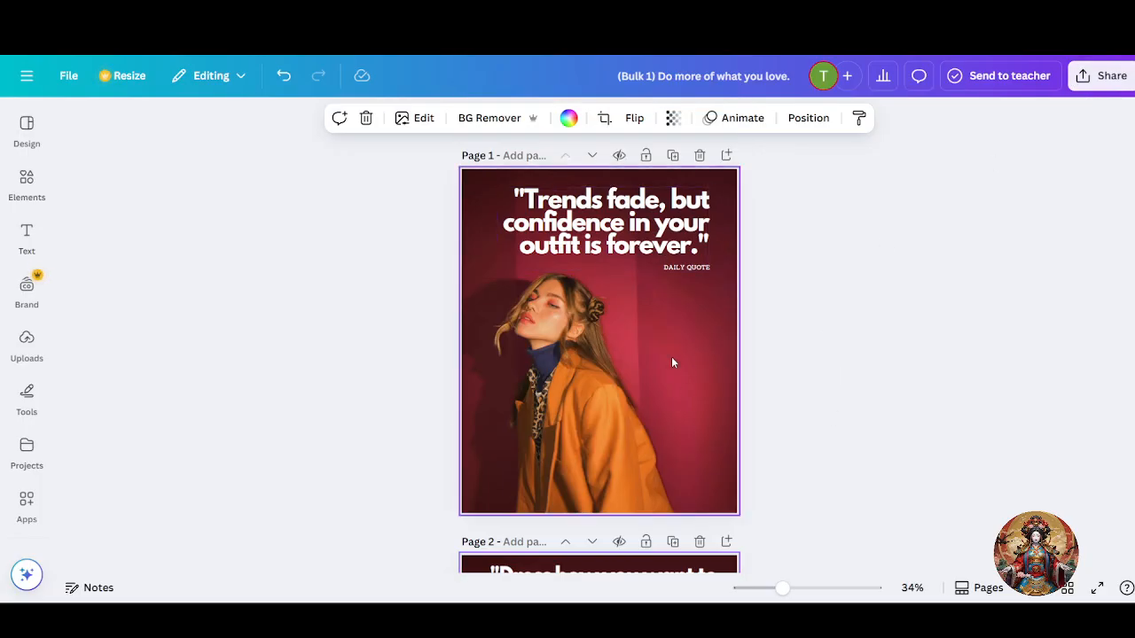
scroll(650, 399, "down", 3)
scroll(651, 410, "up", 3)
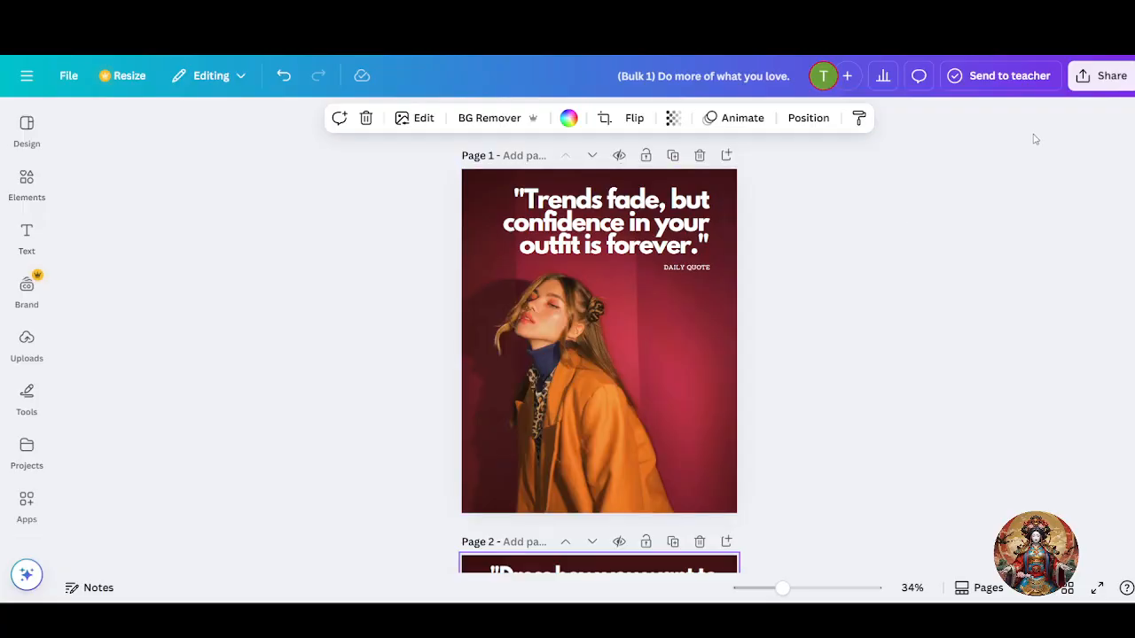
left_click(1101, 76)
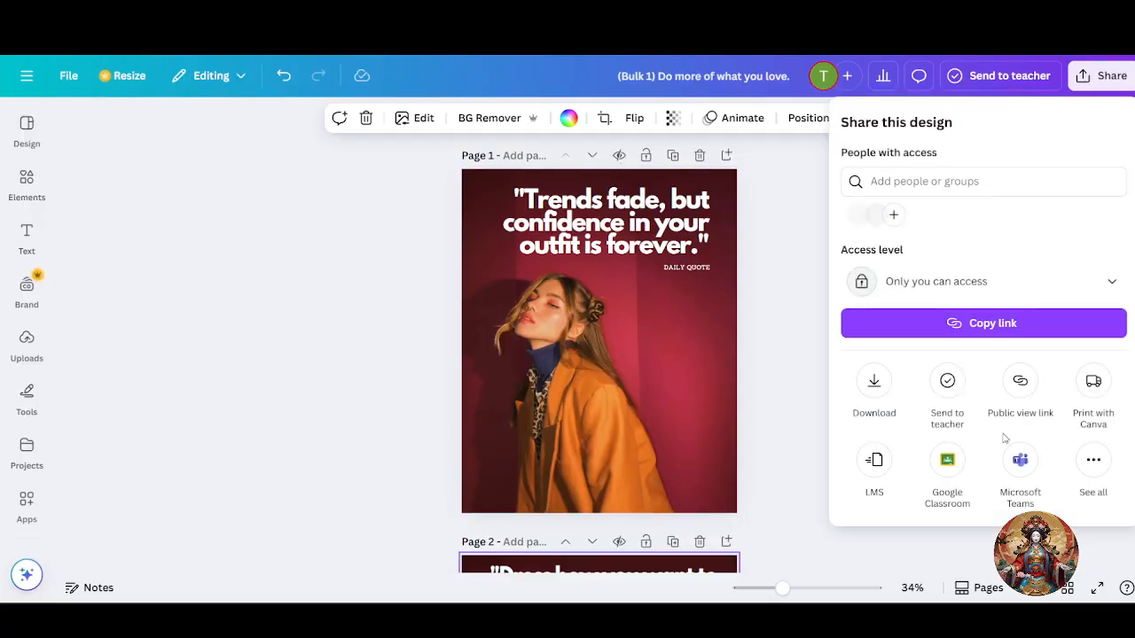
left_click(875, 385)
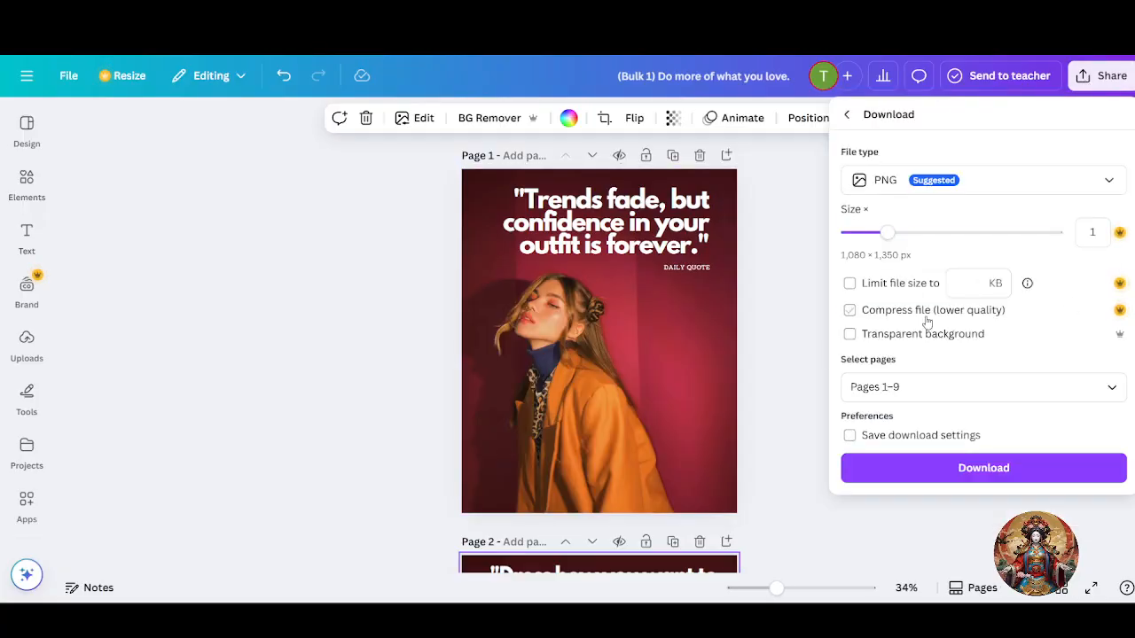
left_click(815, 332)
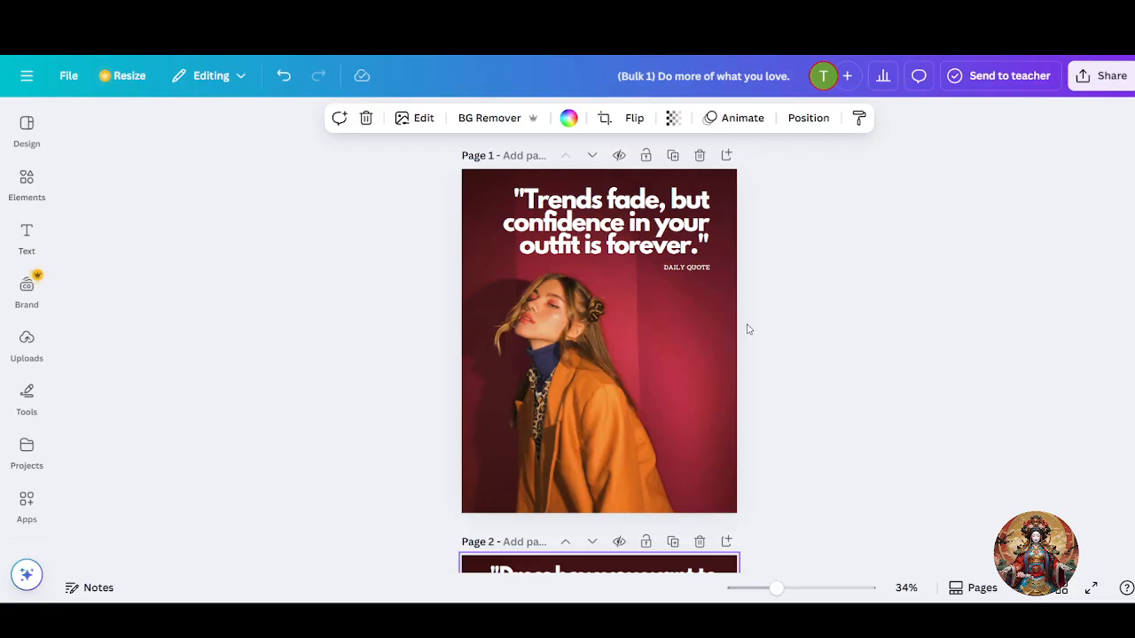
left_click(360, 299)
left_click(68, 76)
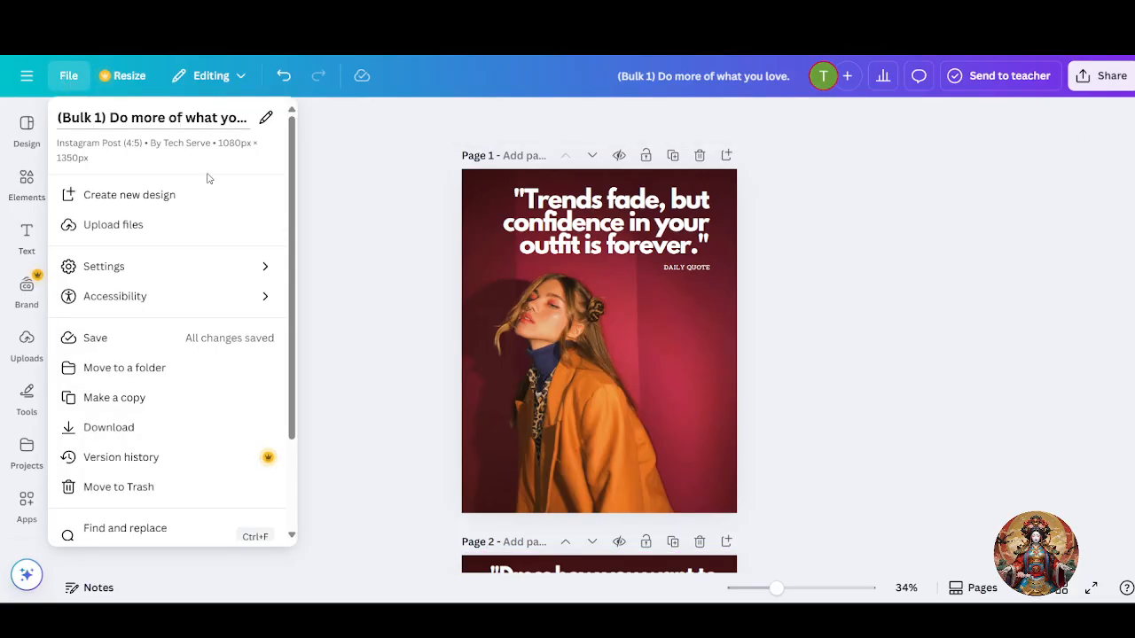
left_click(461, 233)
Step: Go to the Canva home page and create a new blank mobile video design
left_click(68, 75)
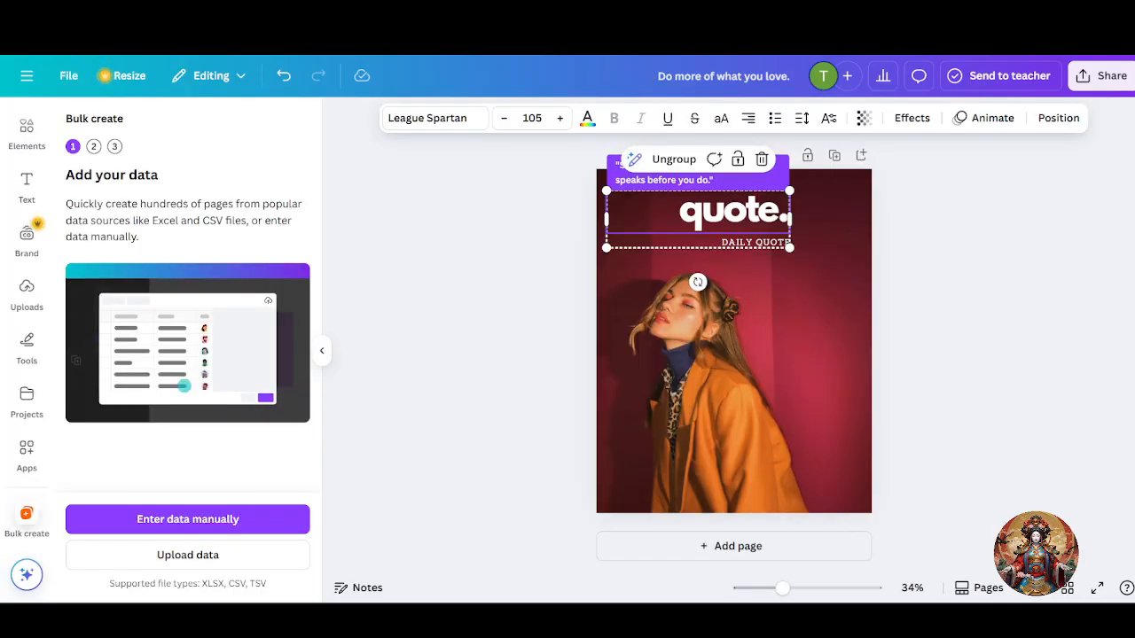
type("ca")
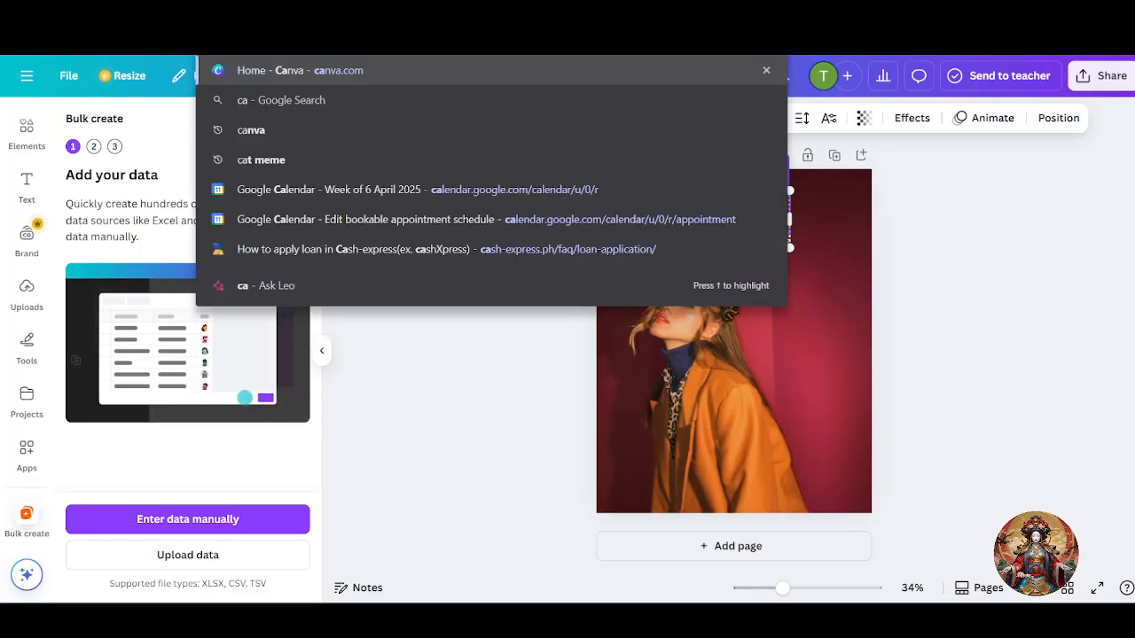
key("Return")
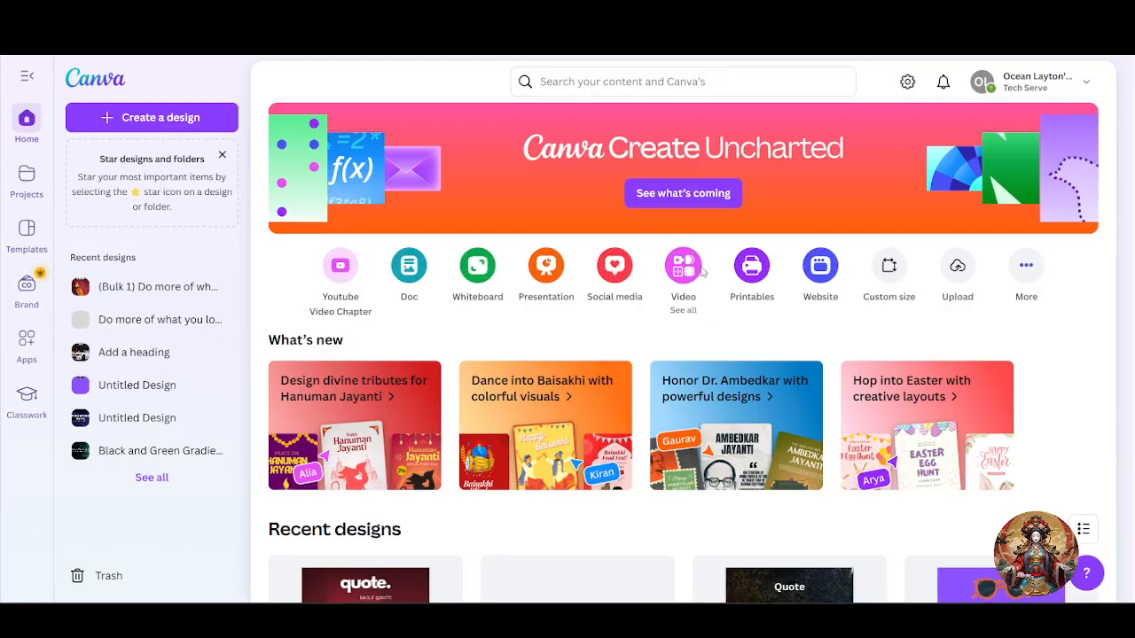
left_click(699, 270)
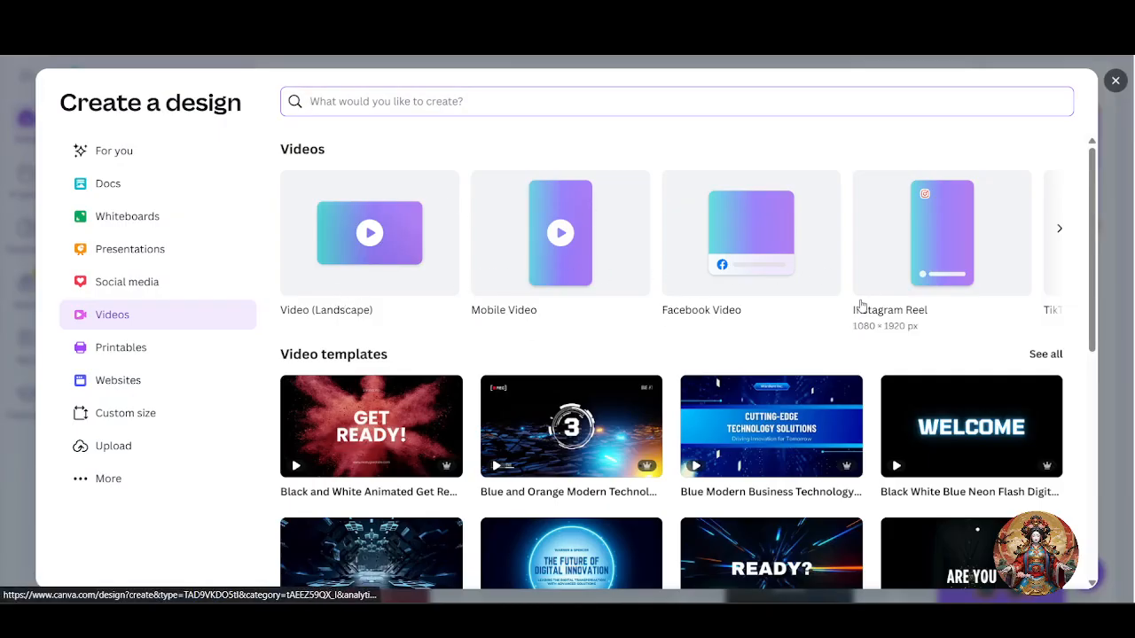
left_click(920, 285)
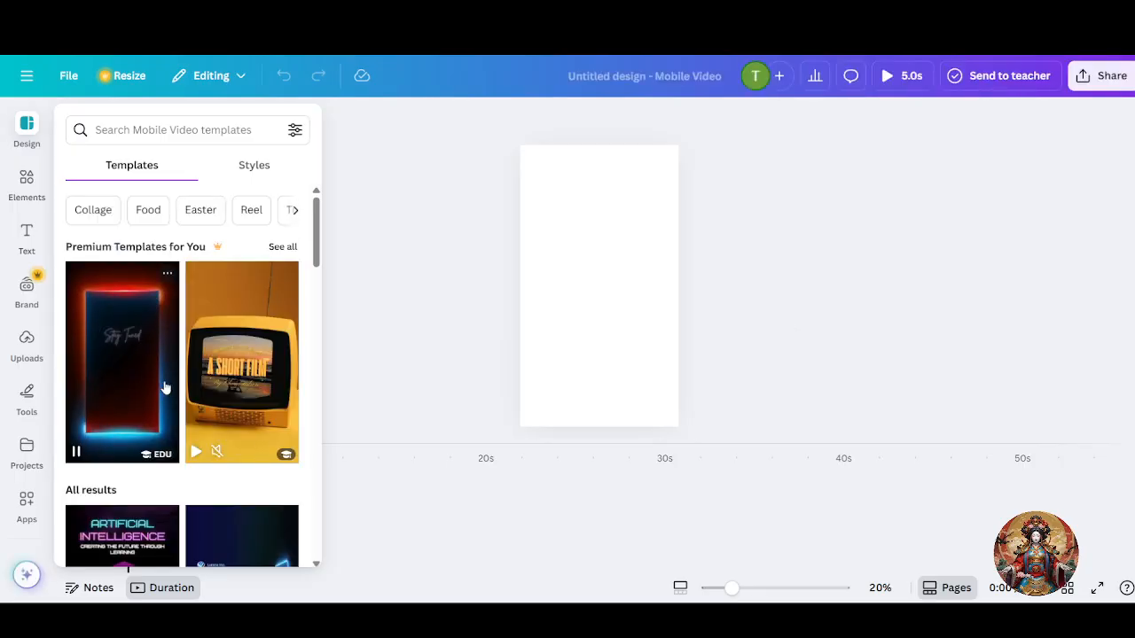
Step: Apply the "Blue & Red Neon Coming Soon Mobile Video" template to the blank page and check its "Stay Tuned" text
left_click_drag(124, 372, 640, 269)
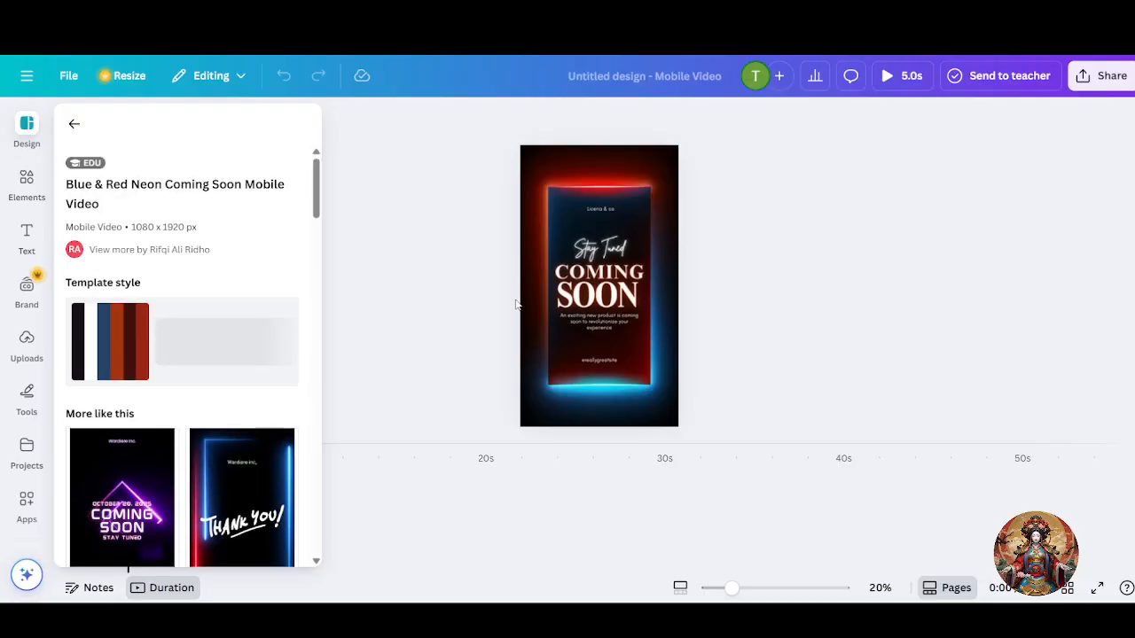
left_click(624, 252)
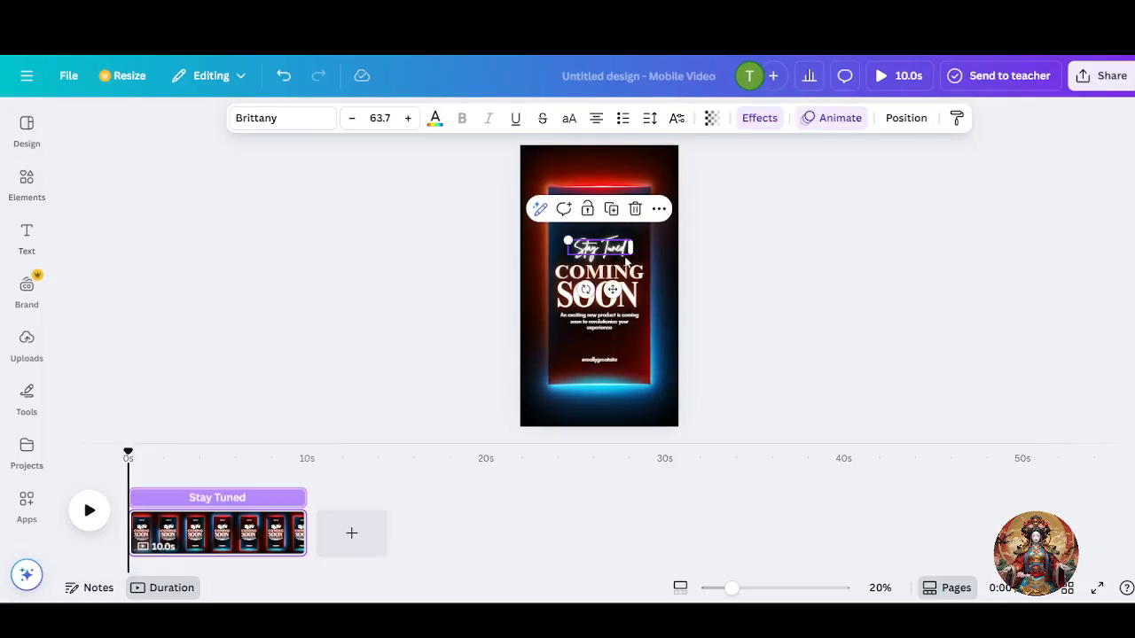
left_click(816, 286)
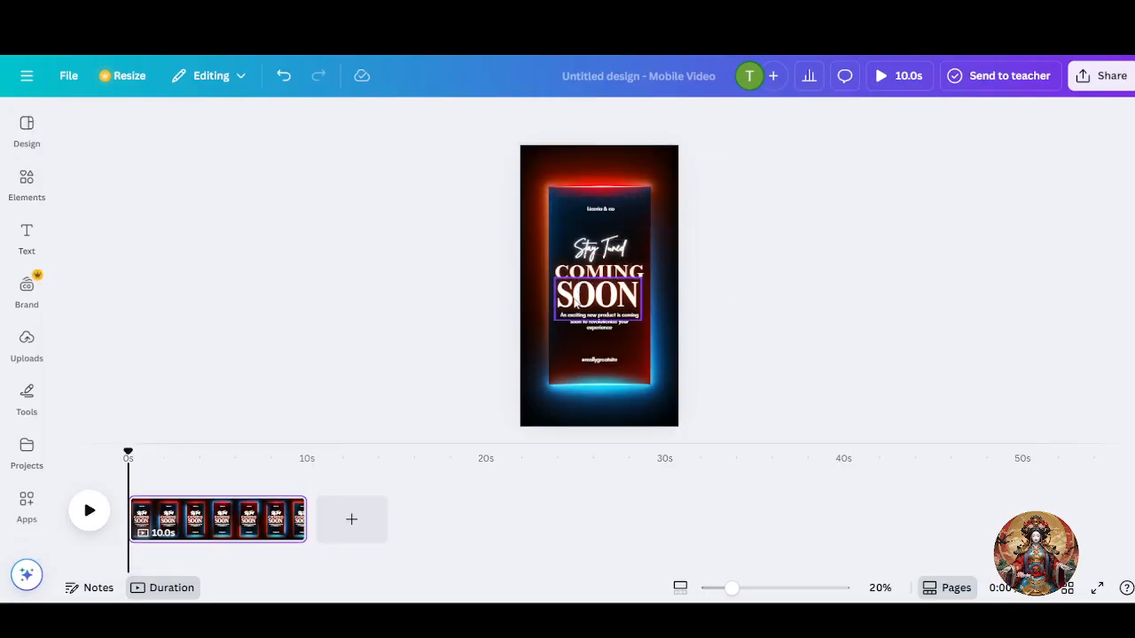
Step: Trim the video page to 4.5 seconds and move the playhead back to the start
left_click(300, 521)
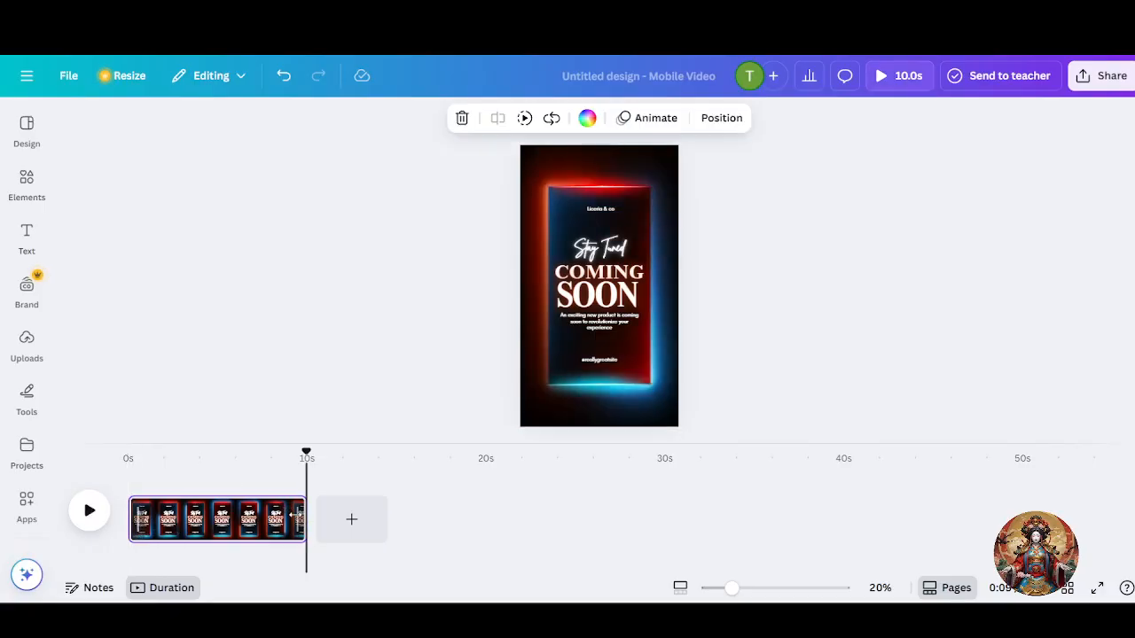
left_click_drag(214, 517, 205, 516)
left_click(186, 486)
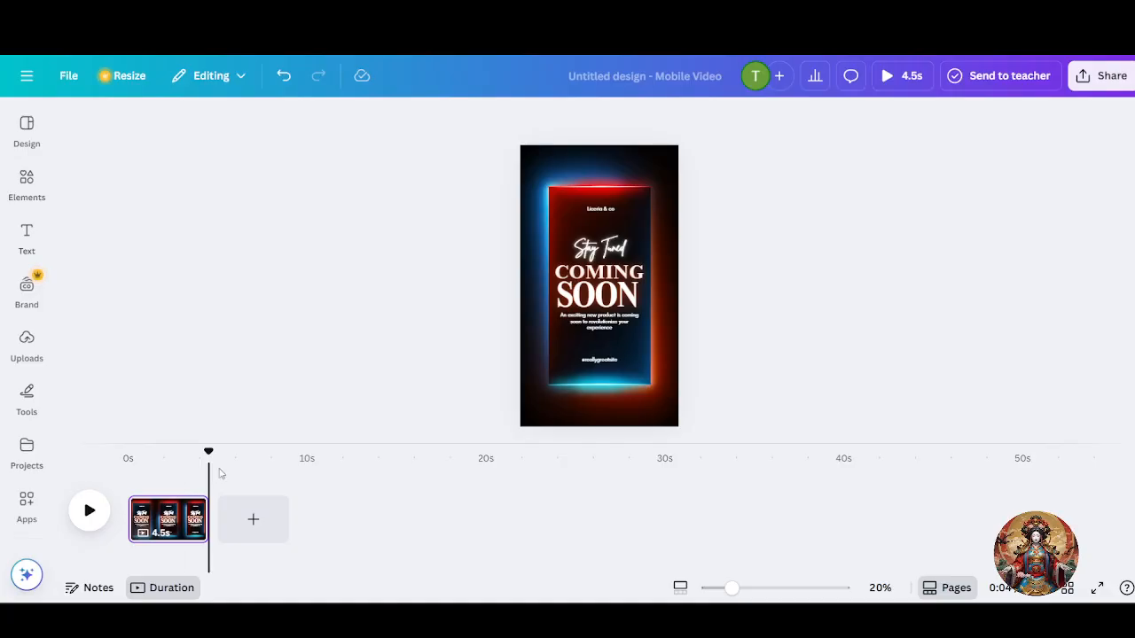
left_click_drag(210, 453, 133, 464)
Step: Examine the separate "COMING" and "SOON" text elements of the video template
left_click(592, 273)
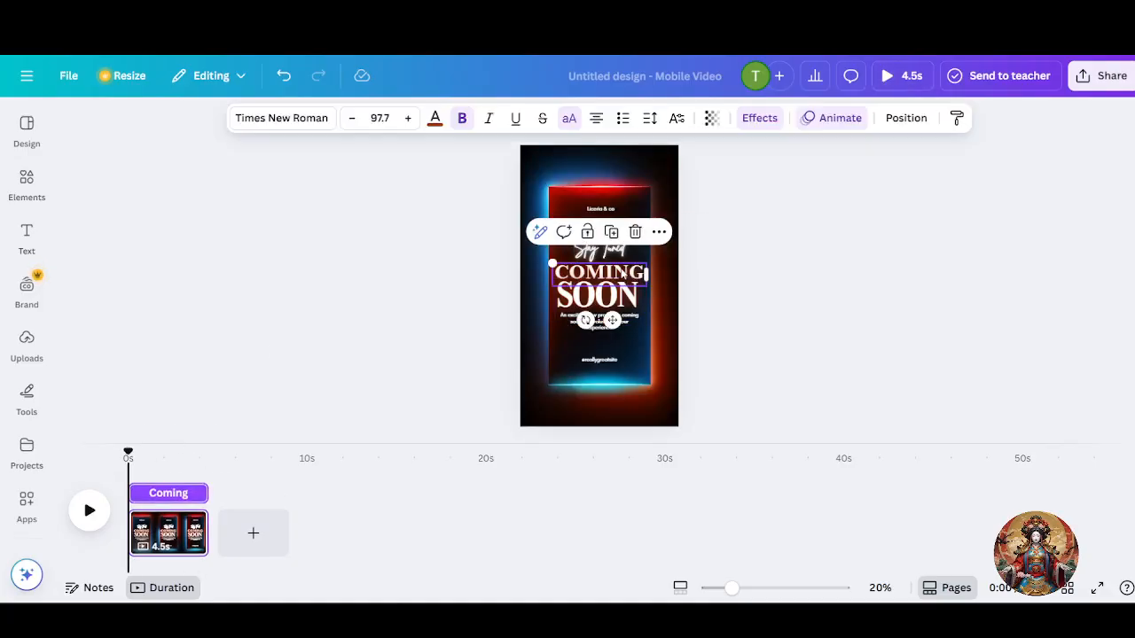
left_click(725, 214)
left_click(623, 305)
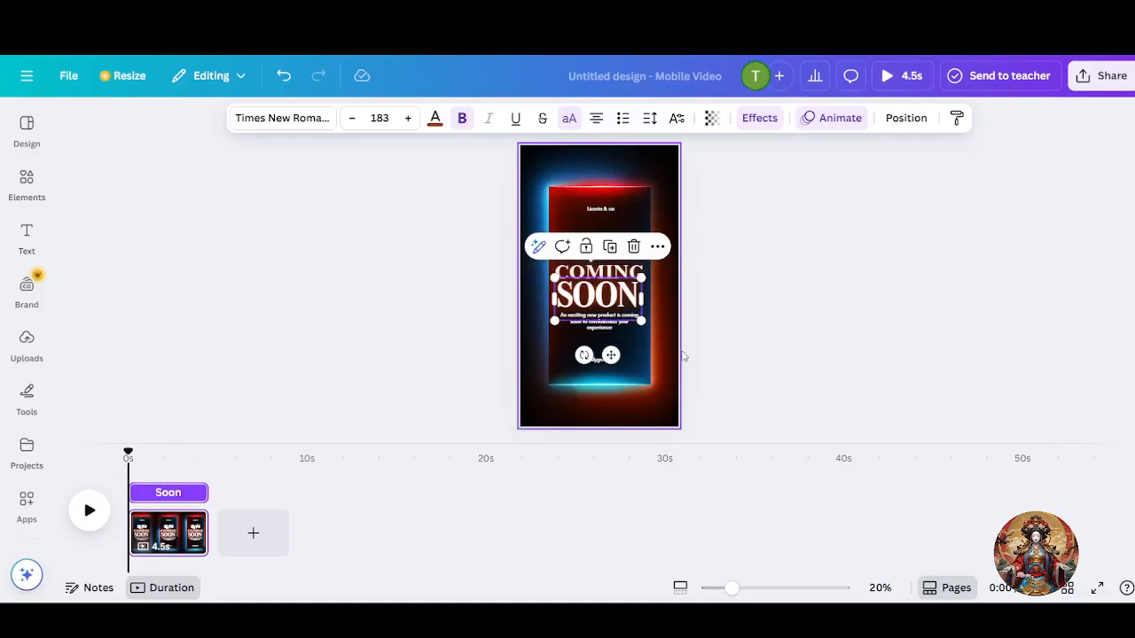
left_click(828, 274)
Step: Search the Canva apps for "bulk create" from the video design
left_click(28, 514)
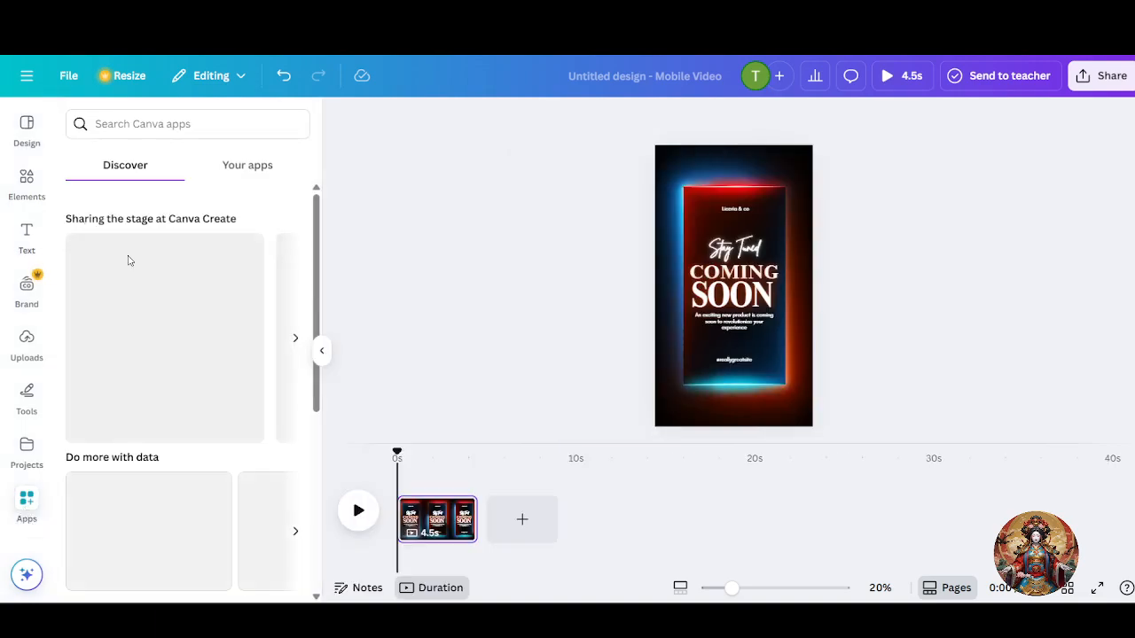
left_click(135, 123)
type("bulk create")
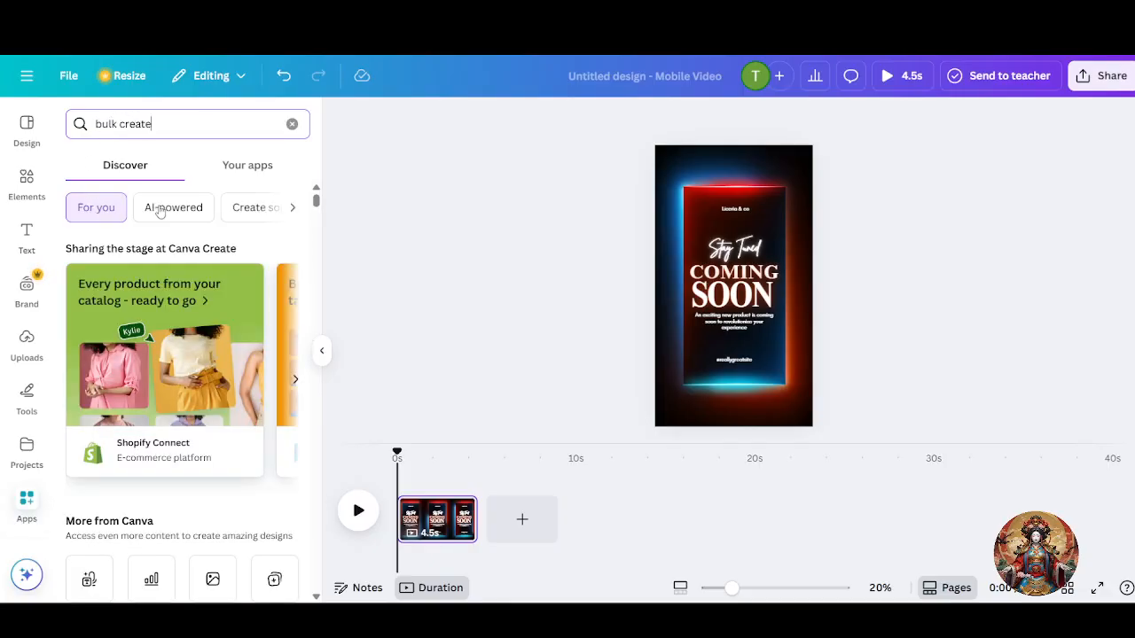
left_click(200, 128)
key("Return")
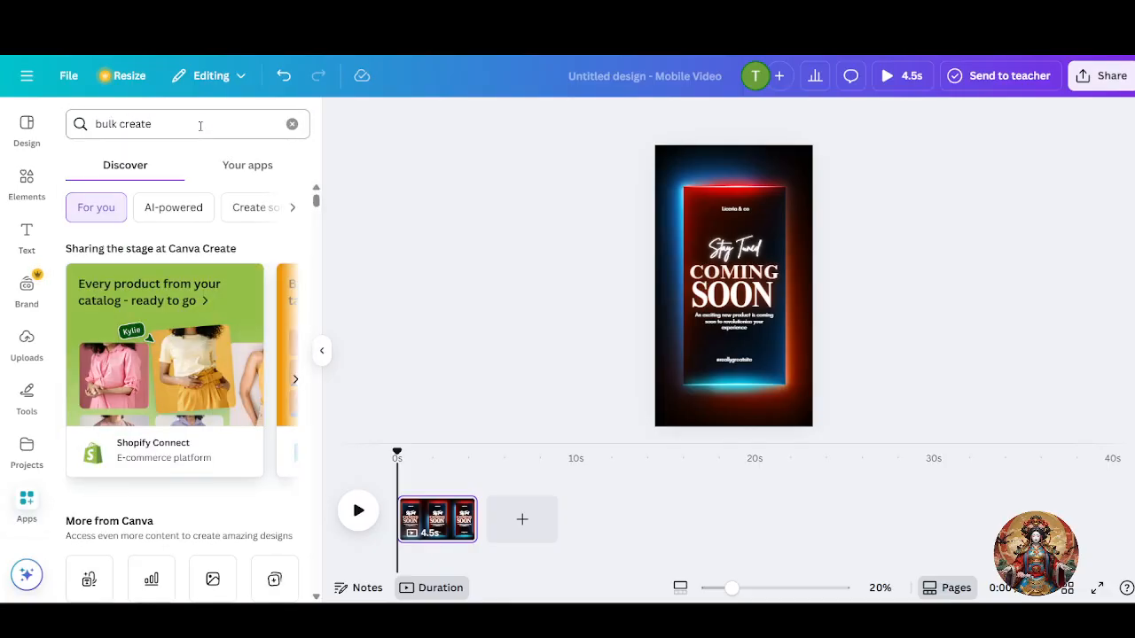
Step: Shorten the app search to "bulk" and open the Bulk create app from the results
double_click(194, 123)
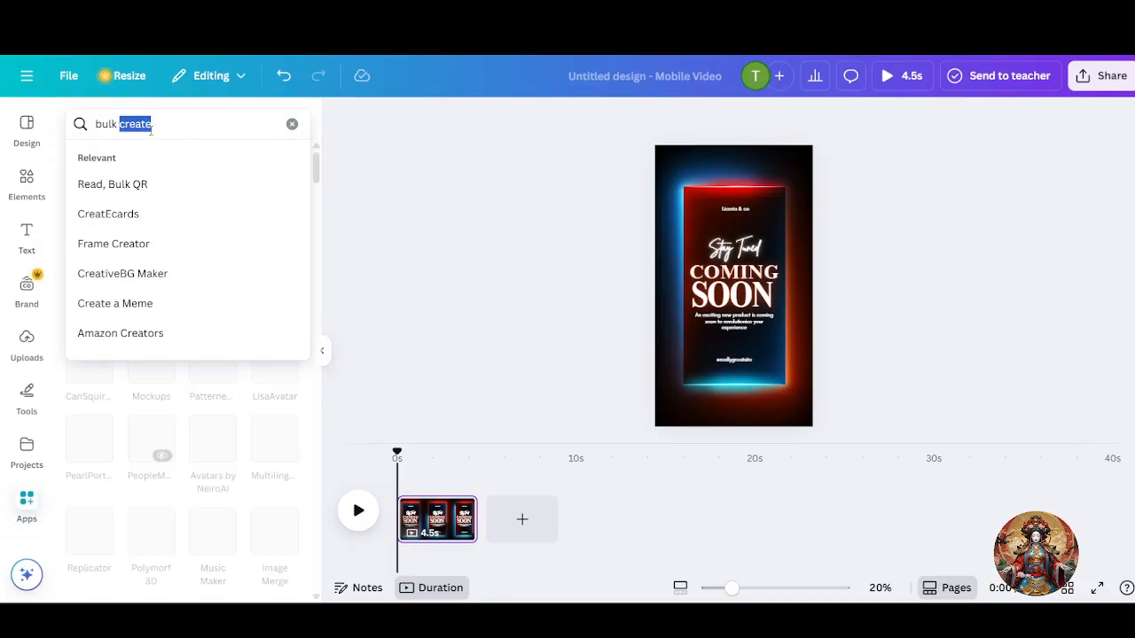
key("BackSpace")
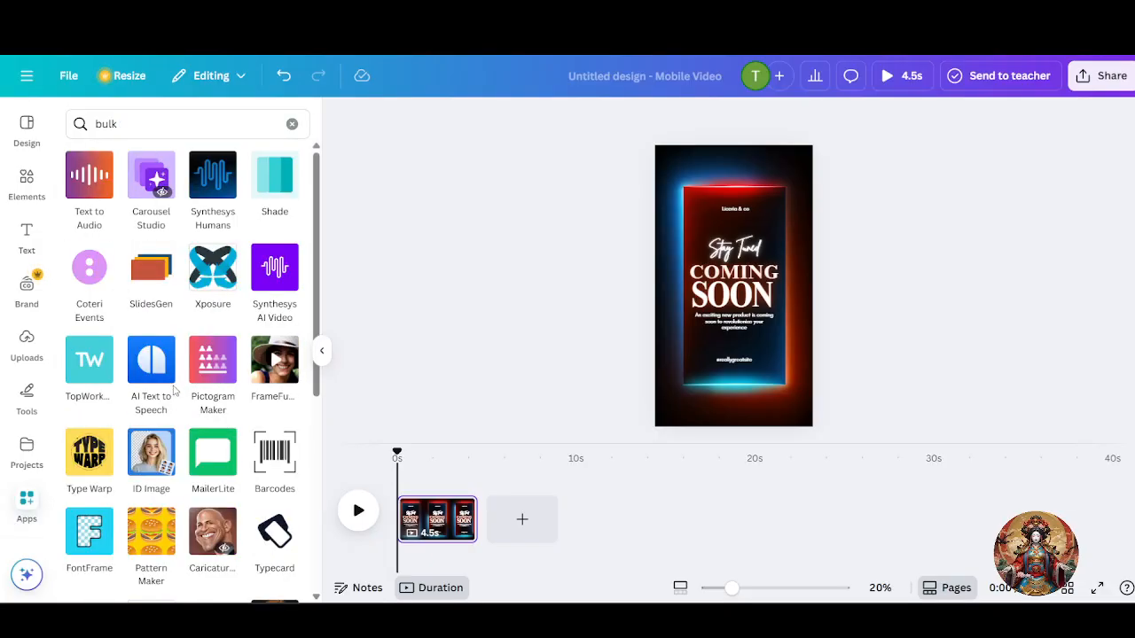
scroll(175, 390, "down", 4)
scroll(168, 435, "up", 4)
scroll(164, 479, "down", 2)
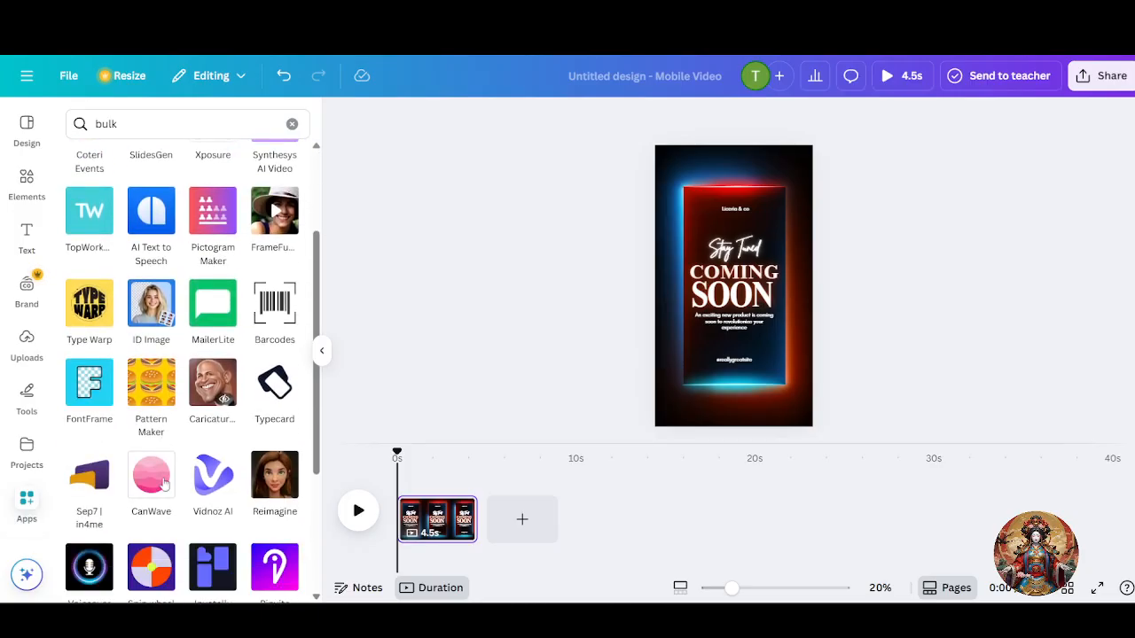
scroll(164, 483, "up", 2)
scroll(169, 355, "down", 5)
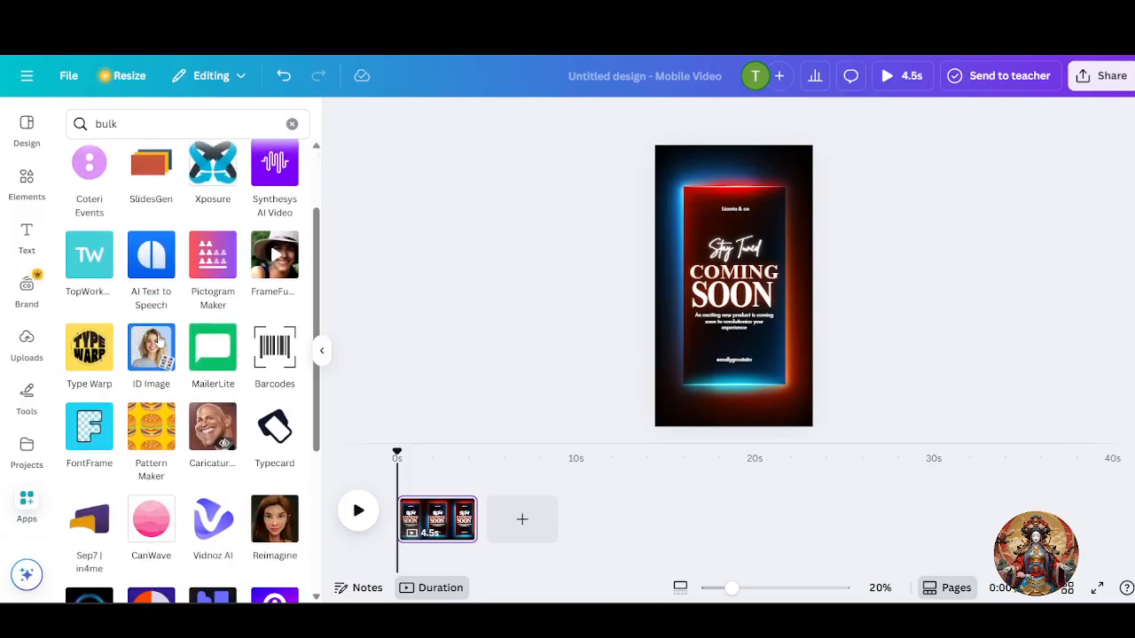
scroll(222, 386, "up", 1)
scroll(224, 417, "down", 1)
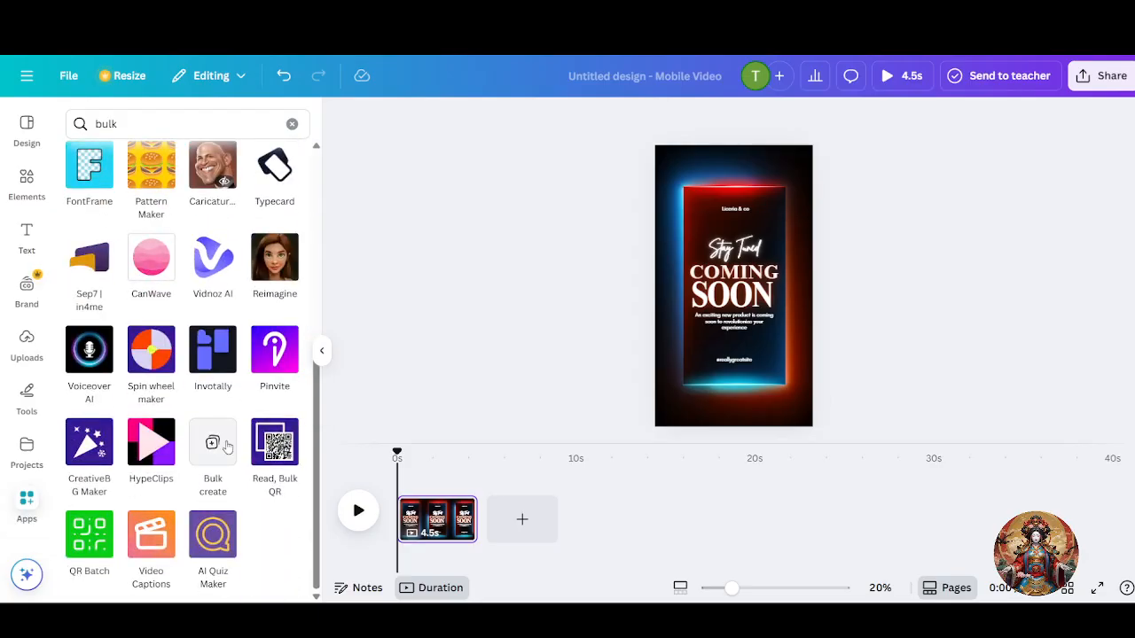
left_click(222, 444)
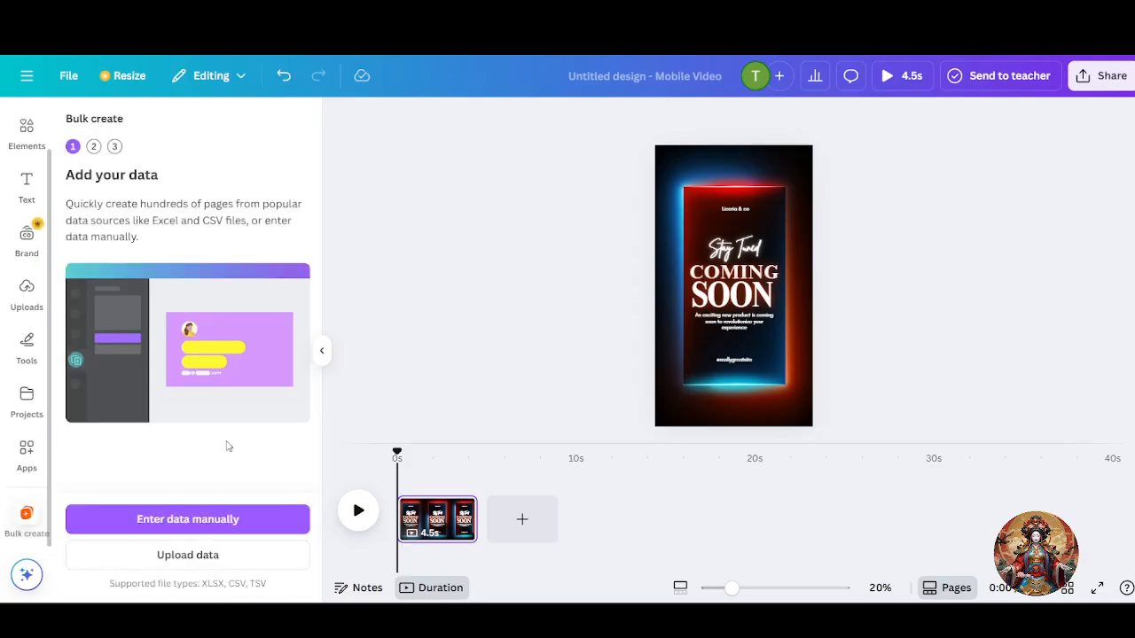
Step: Start manual data entry for the bulk creation, clear the sample table and paste the copied fashion quotes into the first row
left_click(217, 521)
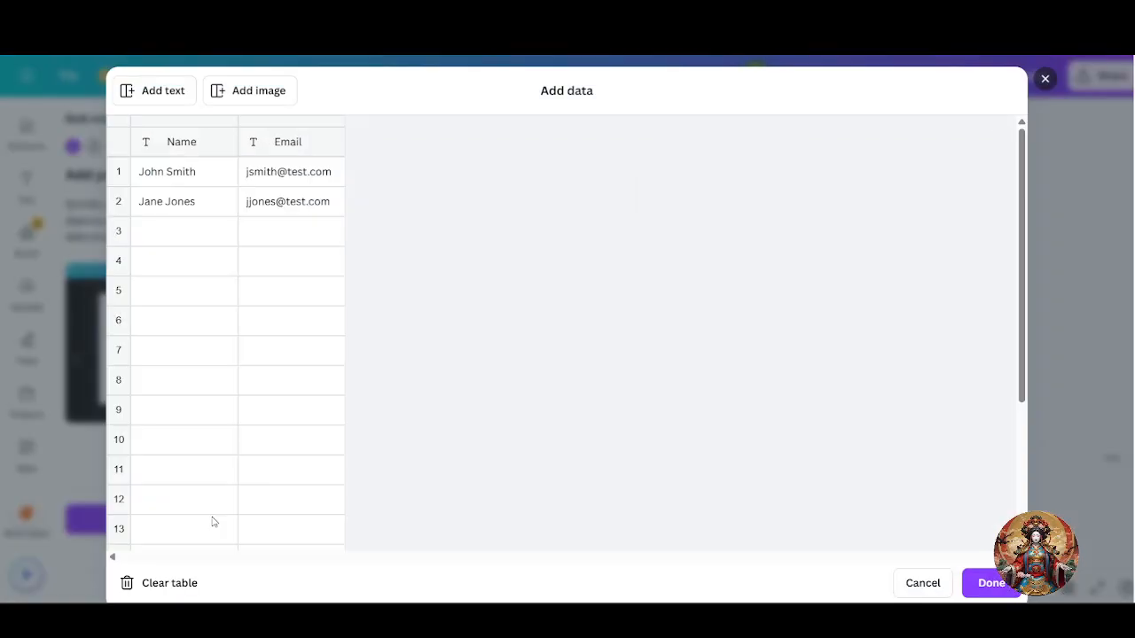
left_click(170, 583)
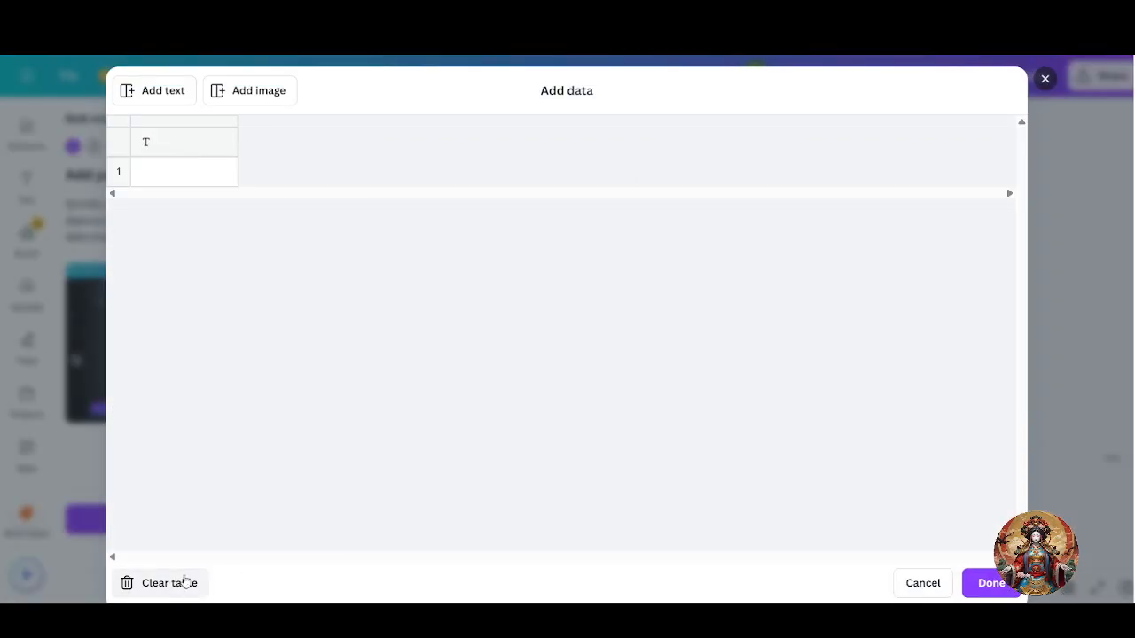
left_click(209, 177)
key("ctrl+v")
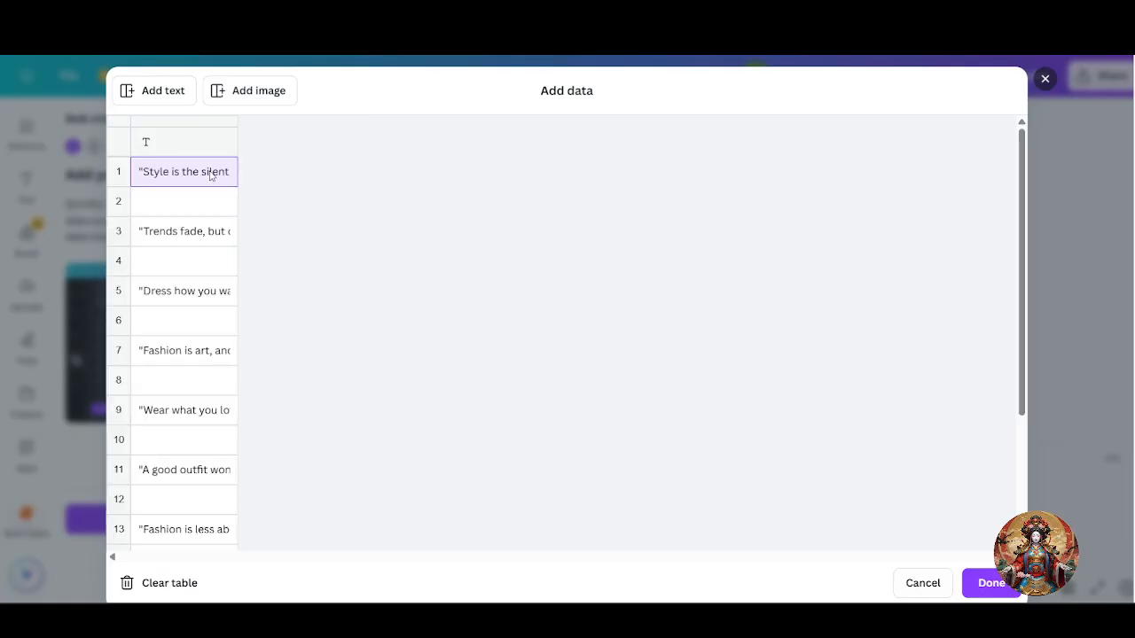
Step: Delete every blank row between the pasted quotes so the table holds ten consecutive quotes
right_click(169, 209)
left_click(293, 330)
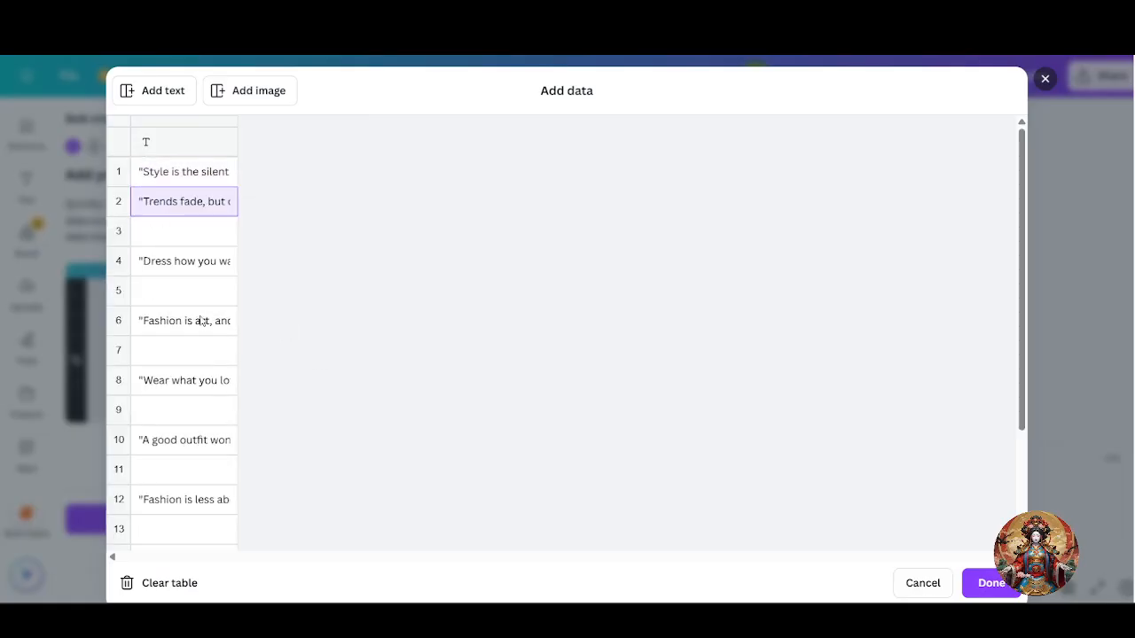
right_click(160, 250)
left_click(266, 370)
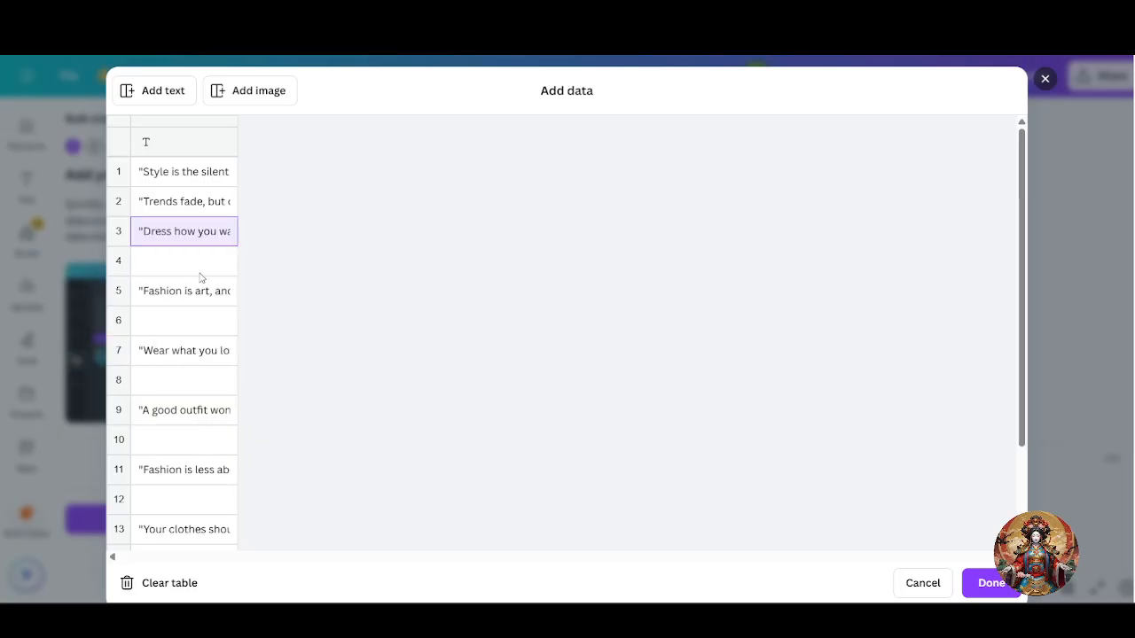
left_click(197, 265)
right_click(196, 265)
left_click(276, 377)
left_click(197, 288)
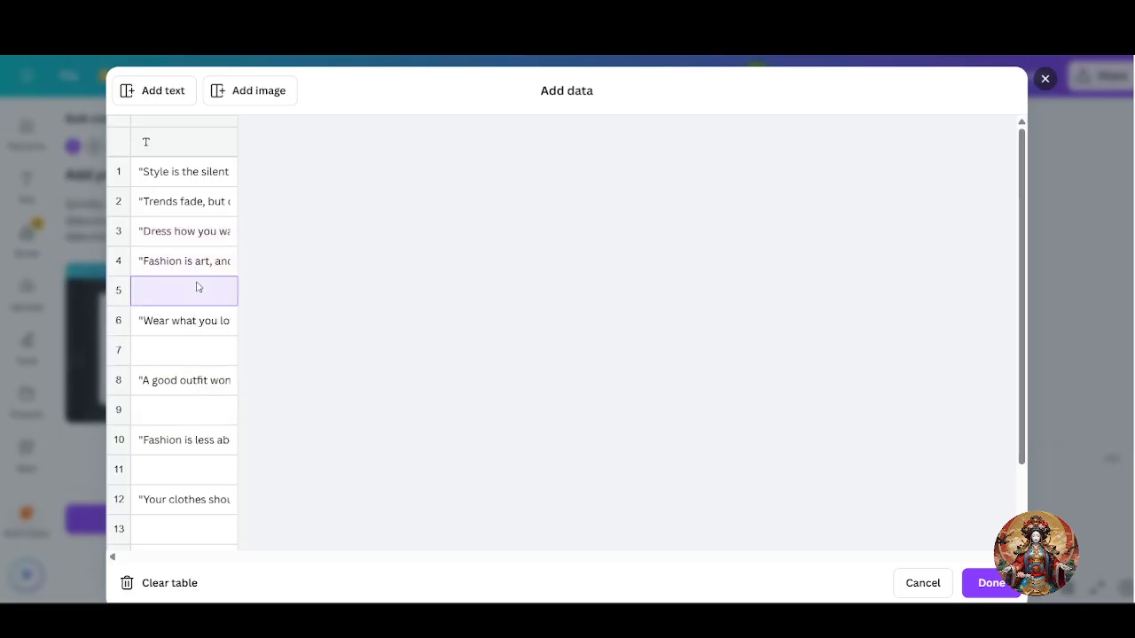
right_click(198, 290)
left_click(291, 408)
right_click(213, 323)
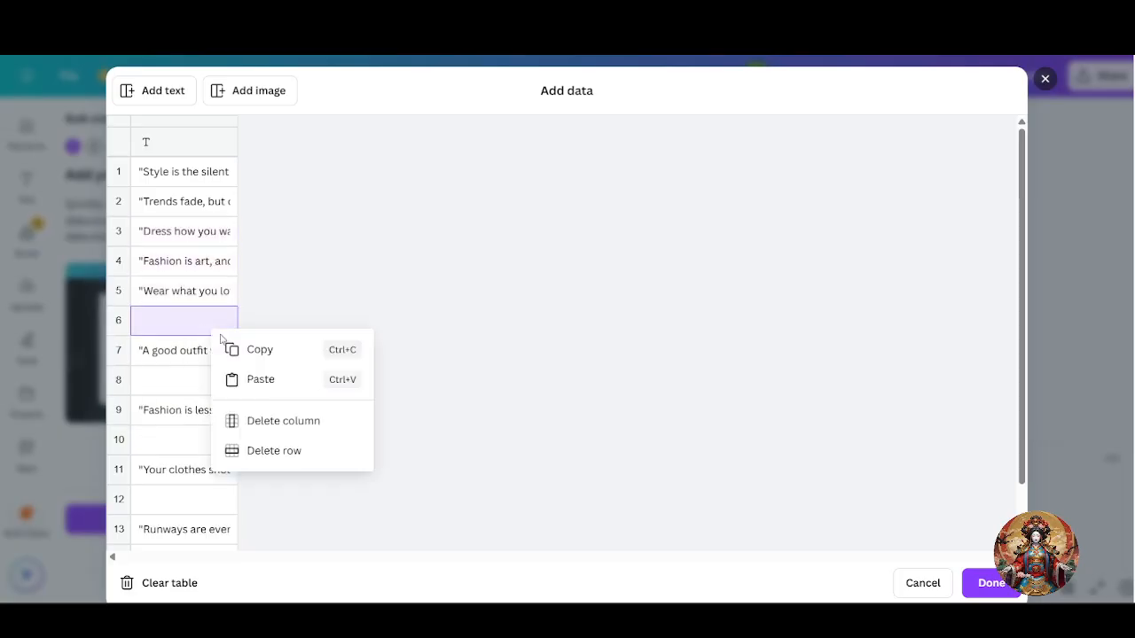
left_click(264, 450)
right_click(200, 351)
left_click(247, 470)
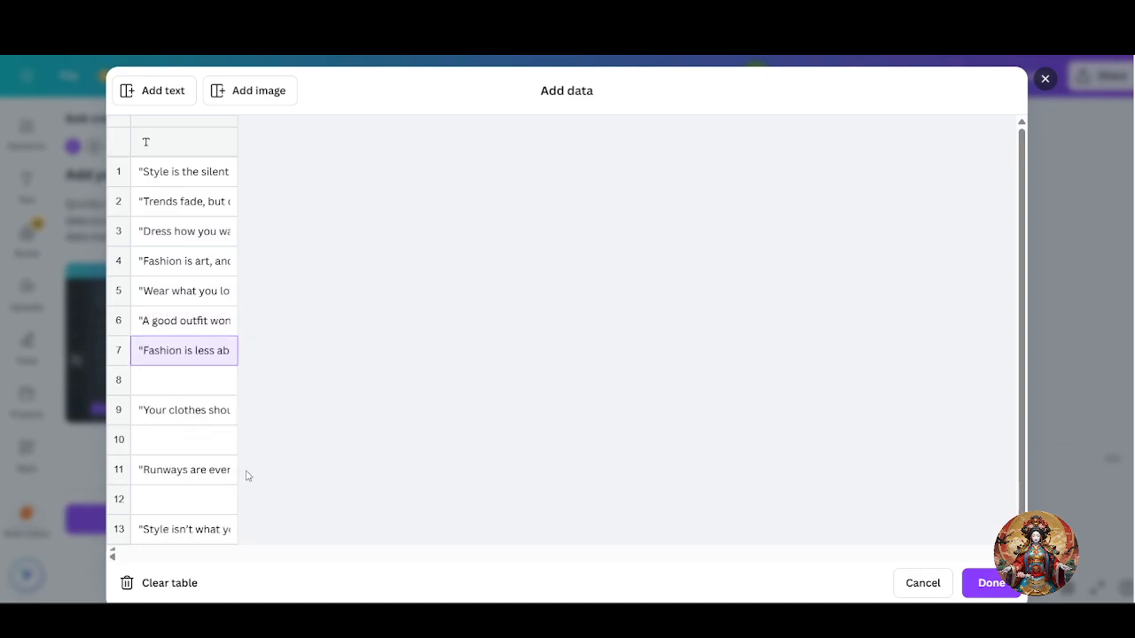
right_click(193, 379)
left_click(294, 496)
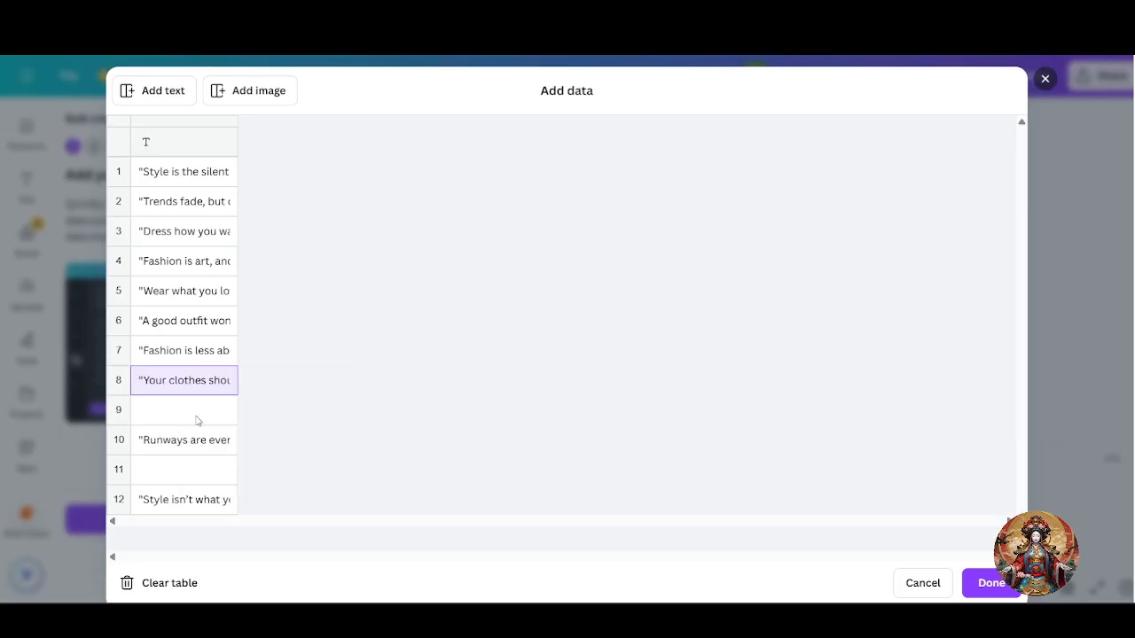
right_click(196, 415)
left_click(259, 536)
right_click(222, 450)
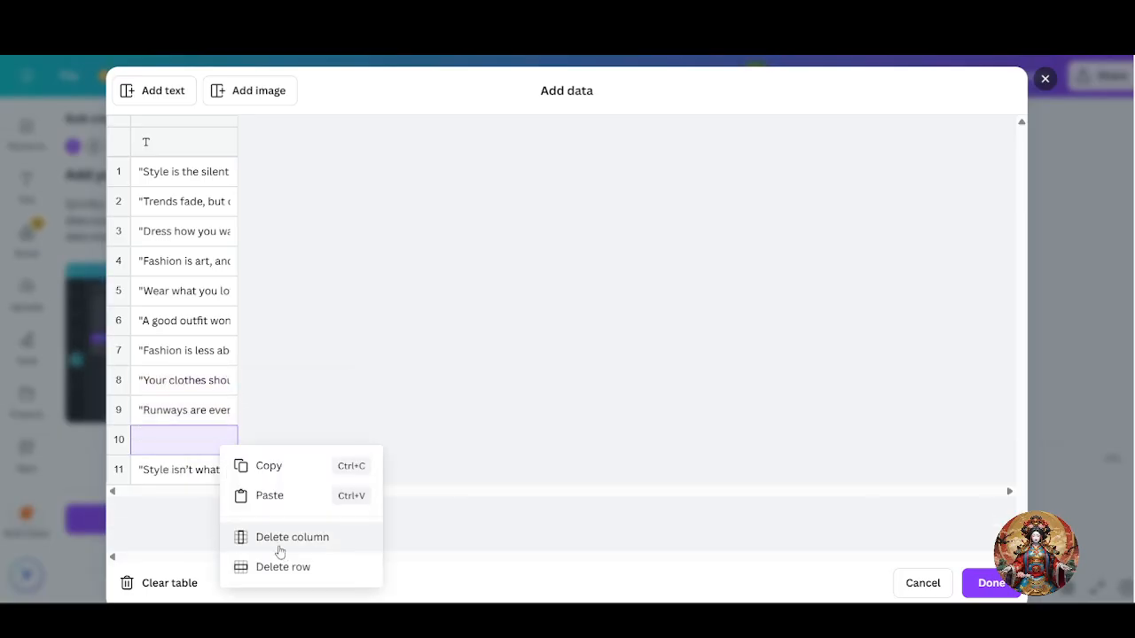
left_click(270, 565)
Step: Add an image column to the data table, check the media choices for its first row, and finish the data entry
left_click(262, 91)
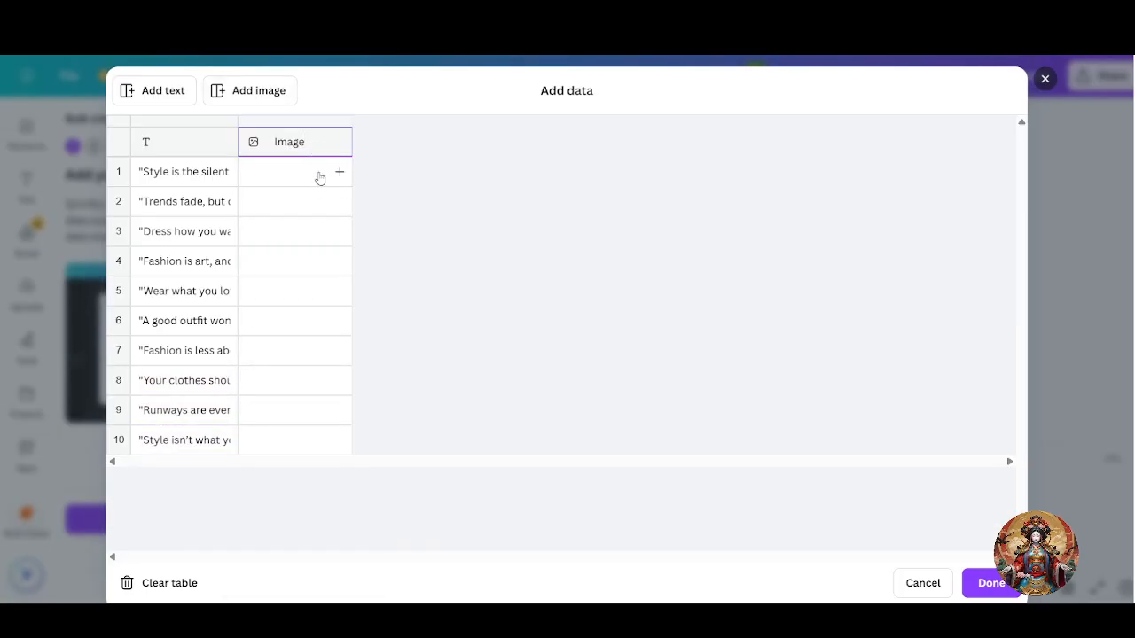
left_click(320, 172)
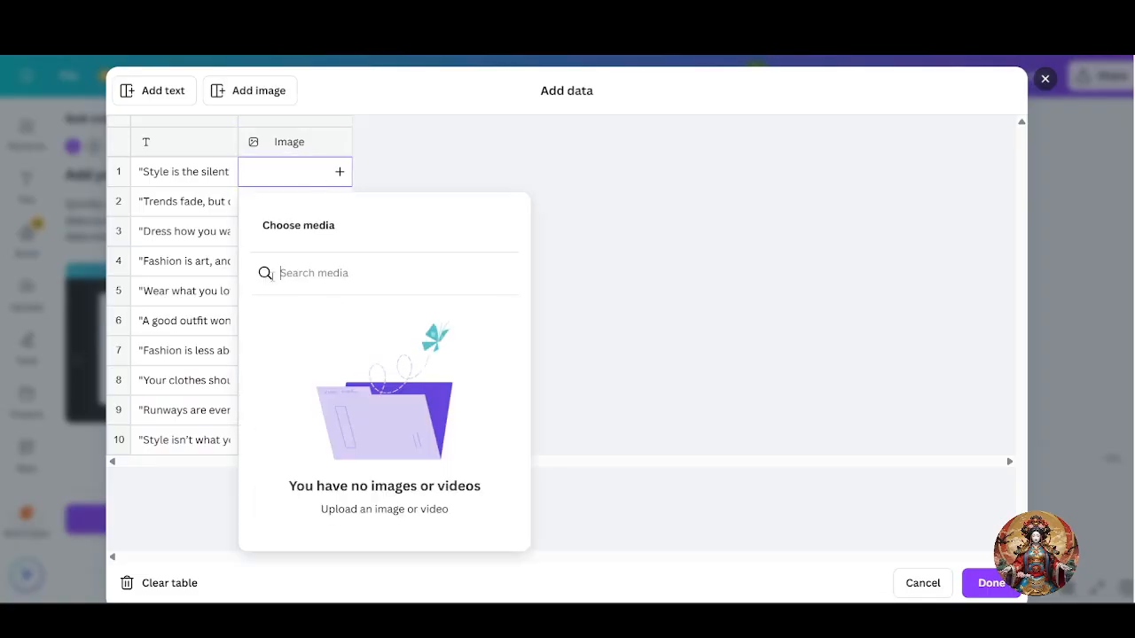
left_click(434, 164)
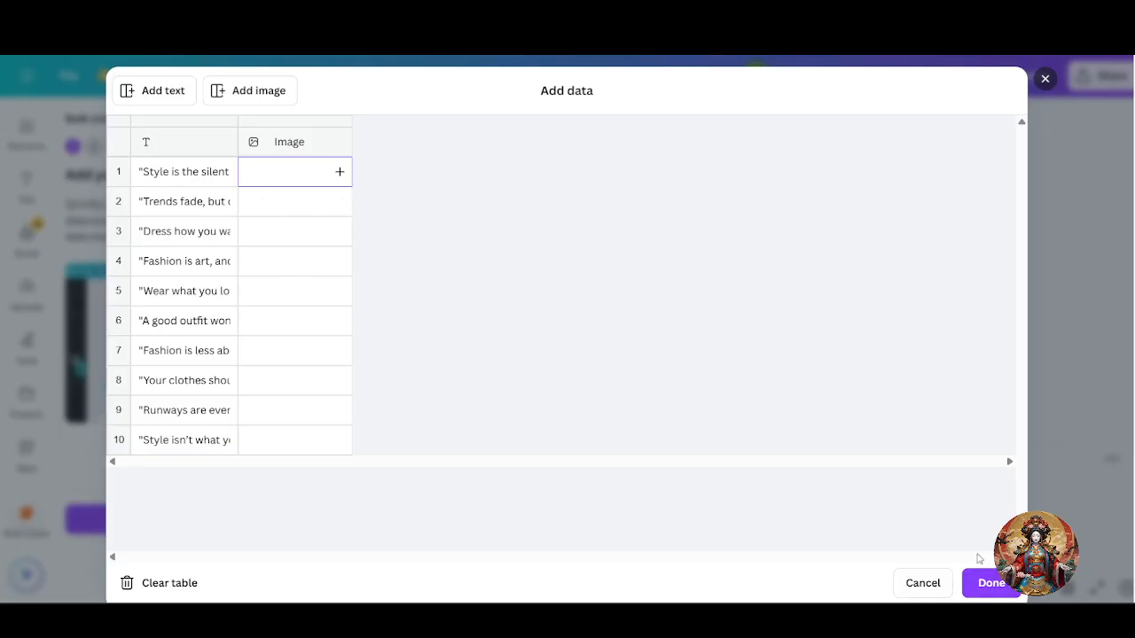
left_click(993, 585)
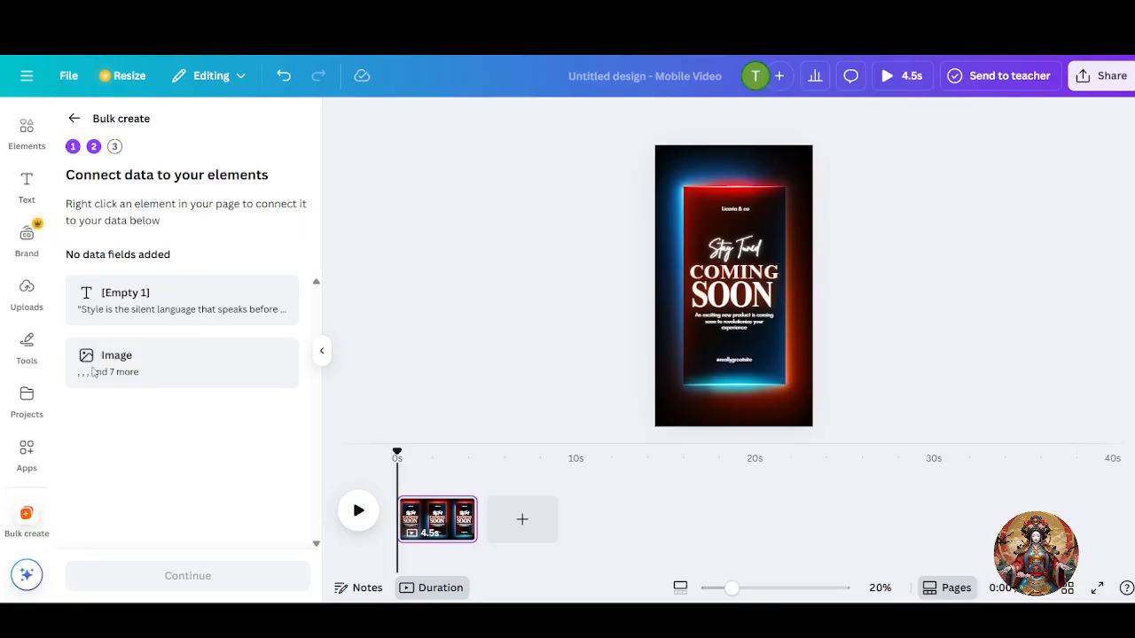
Step: Move the "Stay Tuned" text to the upper edge of the glowing frame and connect it to the [Empty 1] data field
left_click(658, 271)
left_click(715, 275)
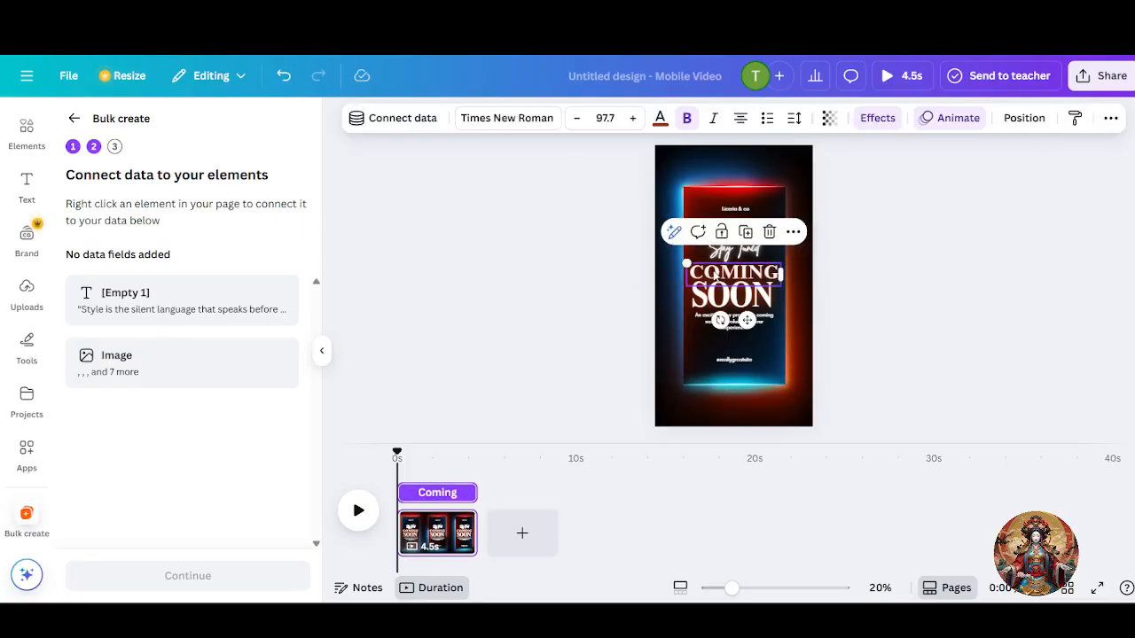
left_click(725, 252)
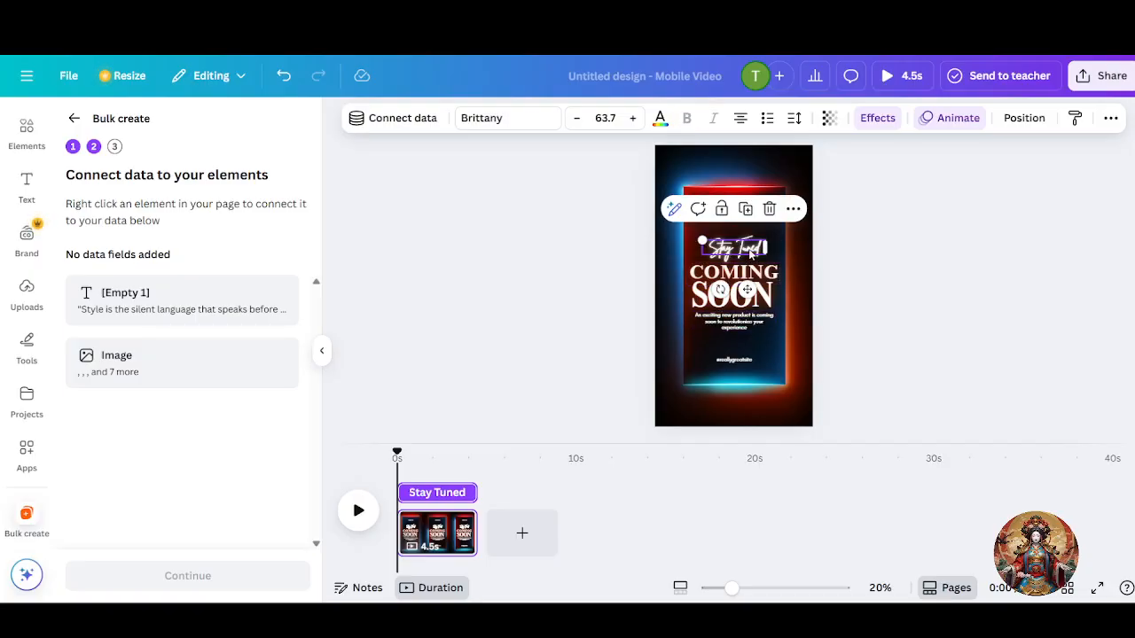
left_click_drag(750, 253, 749, 176)
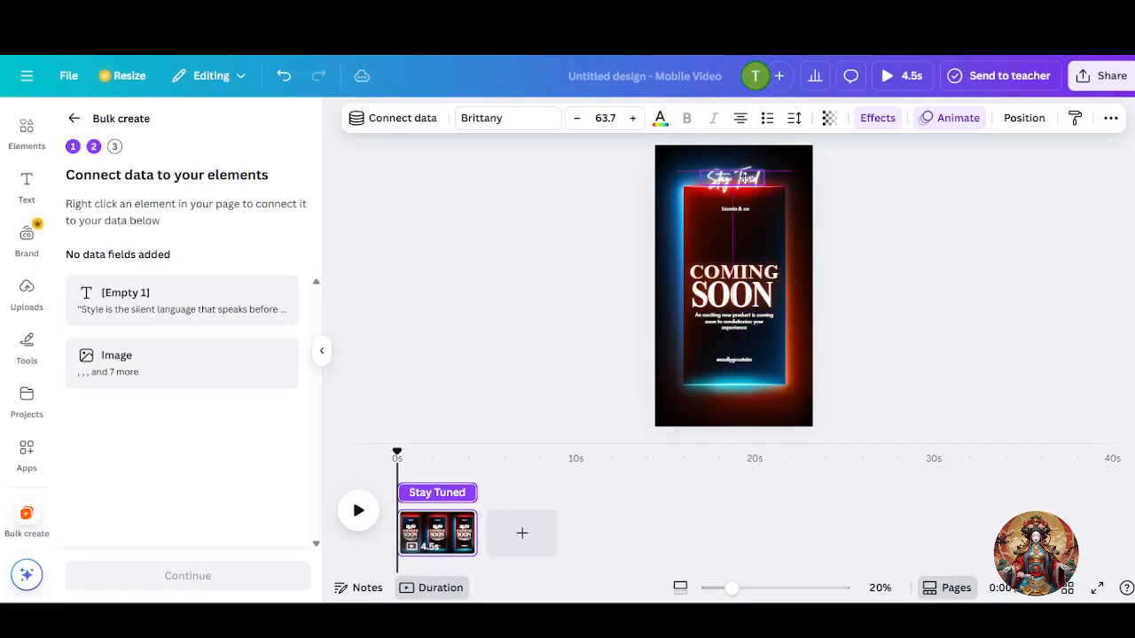
left_click(388, 124)
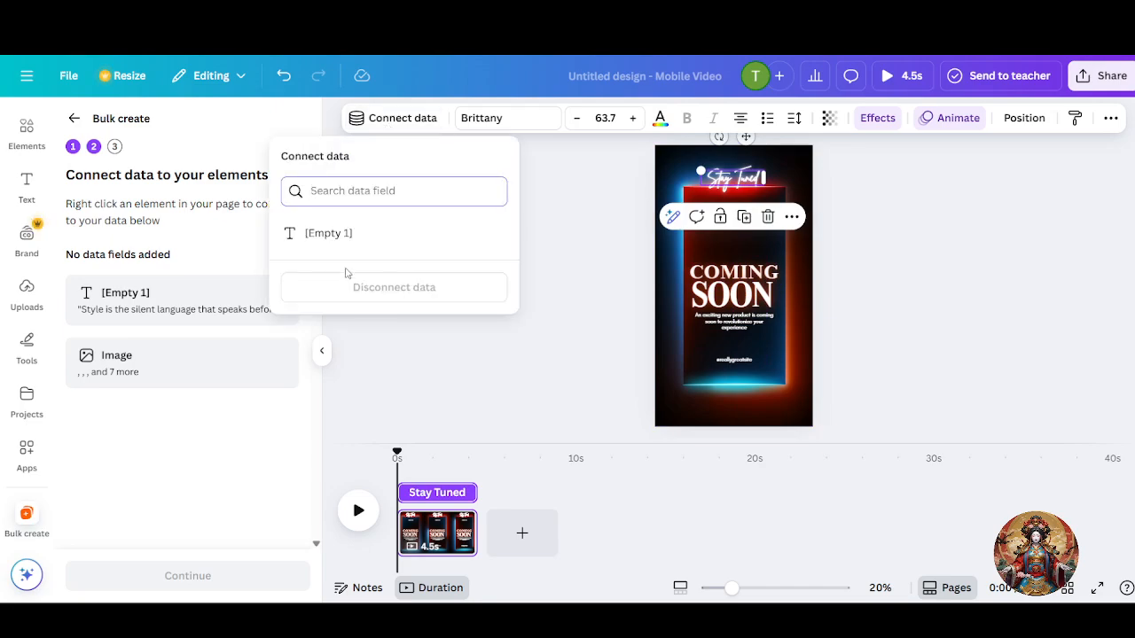
left_click(346, 233)
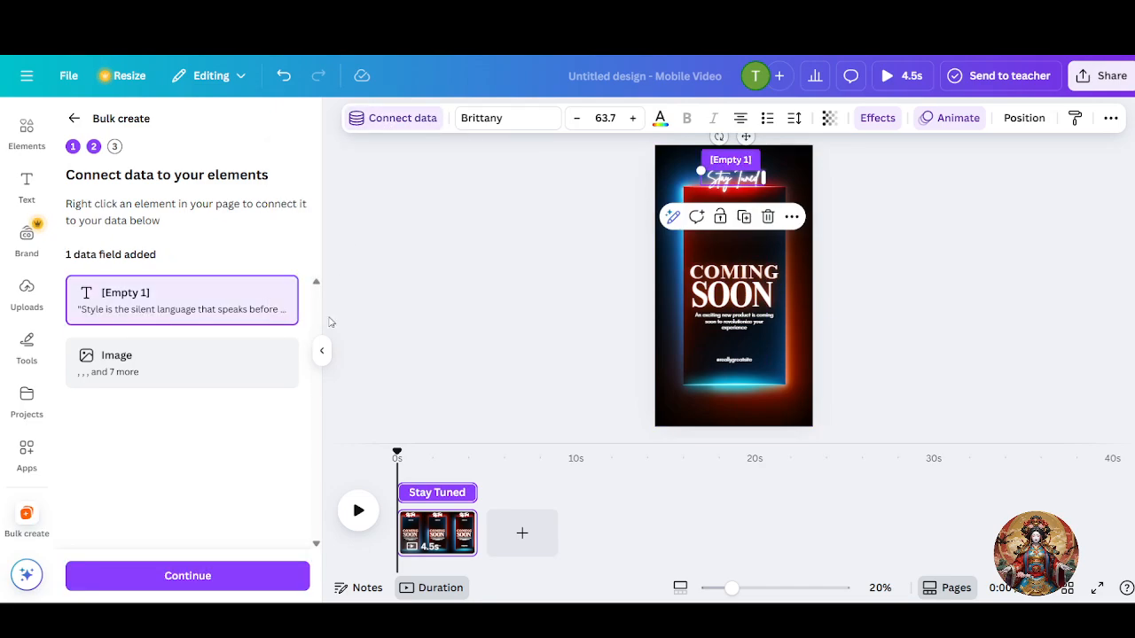
Step: Review the quotes to apply, keep all ten selected, and generate 10 designs
left_click(242, 577)
scroll(210, 432, "down", 1)
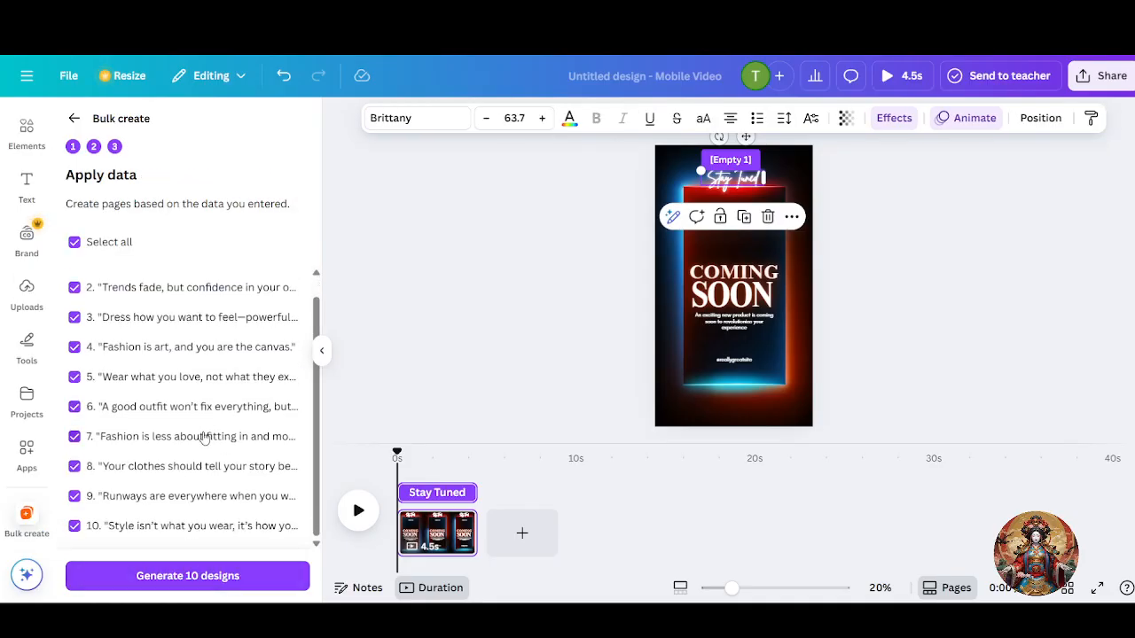
scroll(217, 430, "up", 1)
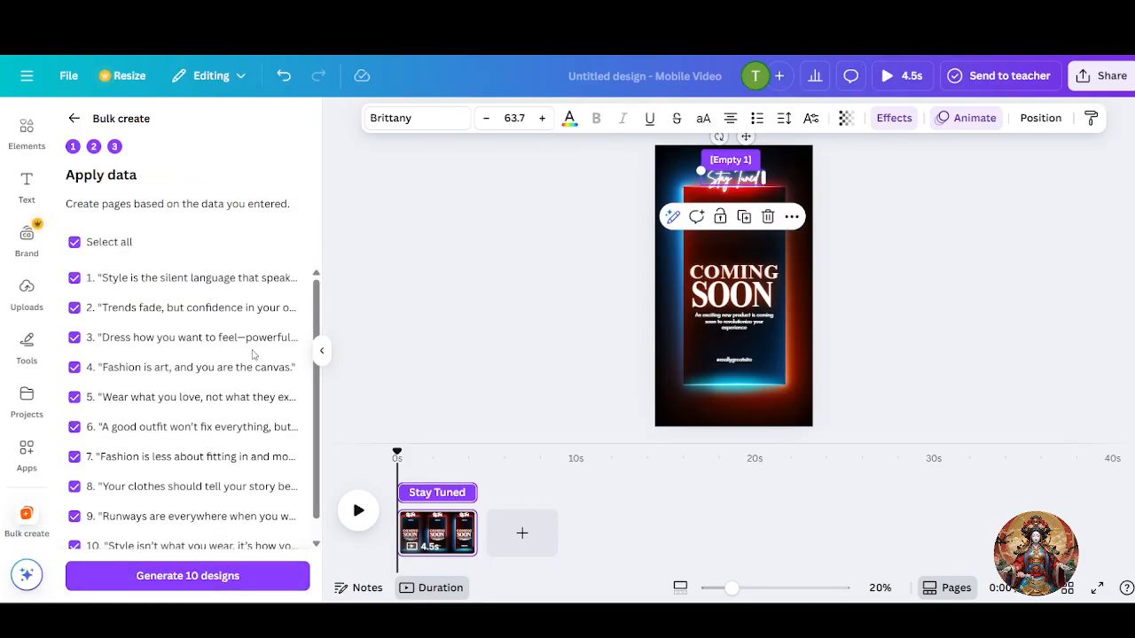
scroll(253, 354, "down", 1)
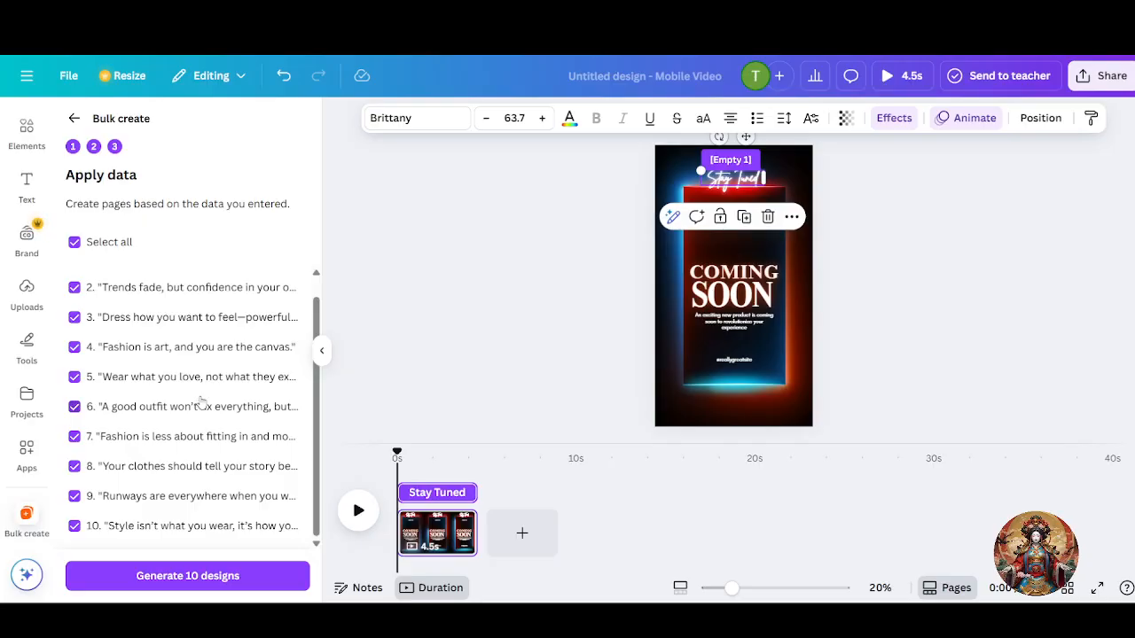
left_click(145, 436)
left_click(74, 437)
left_click(74, 443)
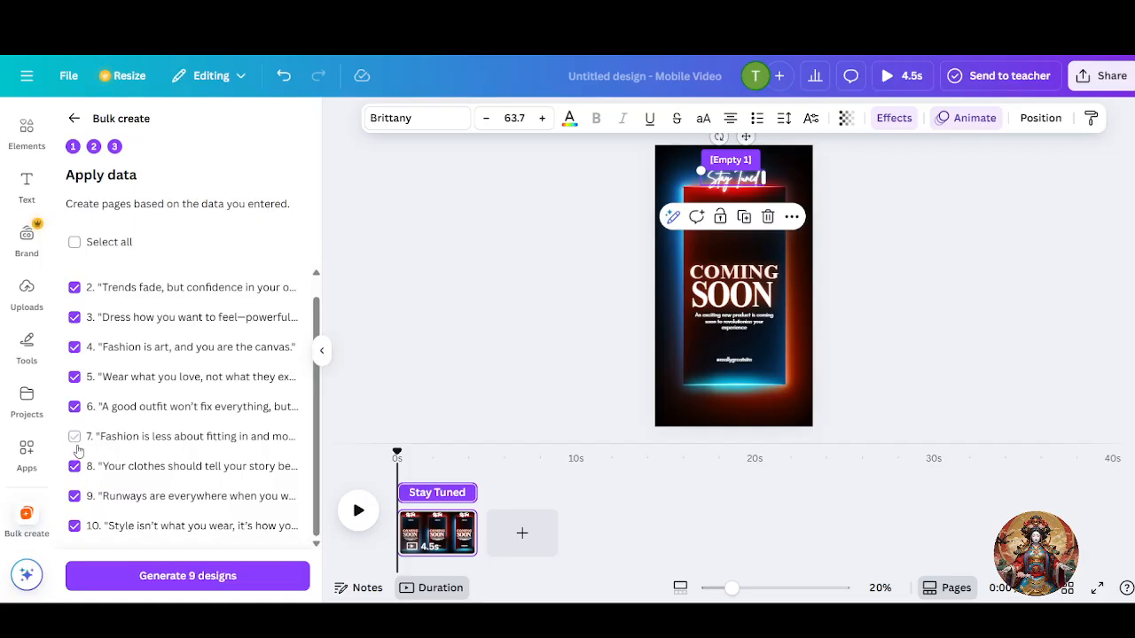
left_click(74, 436)
left_click(173, 587)
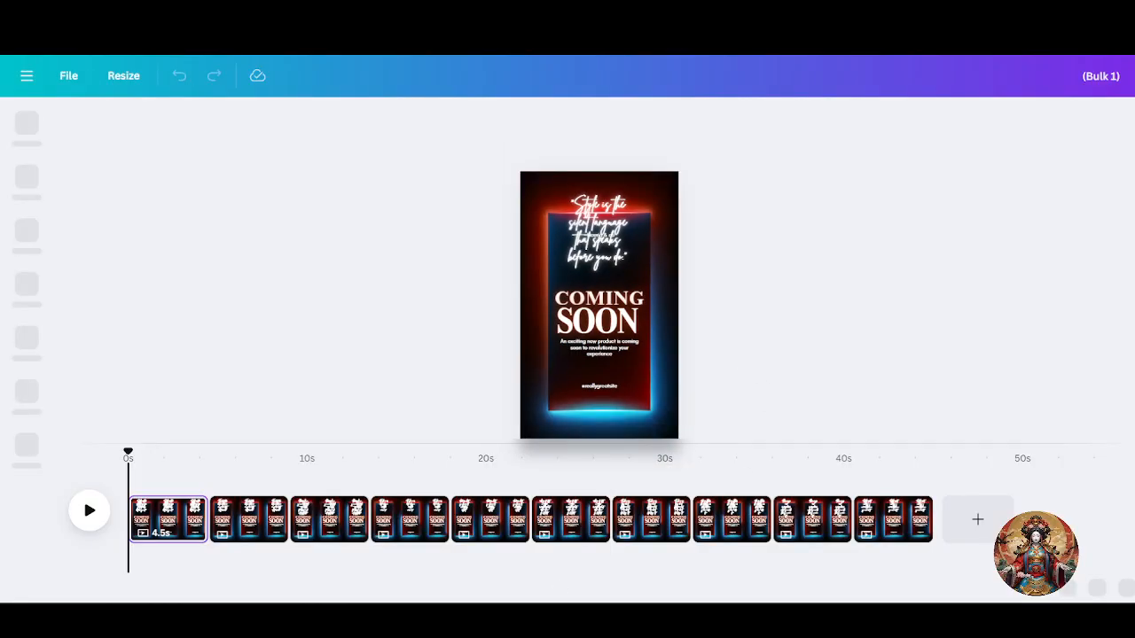
Step: Preview the first generated video page near its end and check the sharing options of the bulk design
left_click(200, 480)
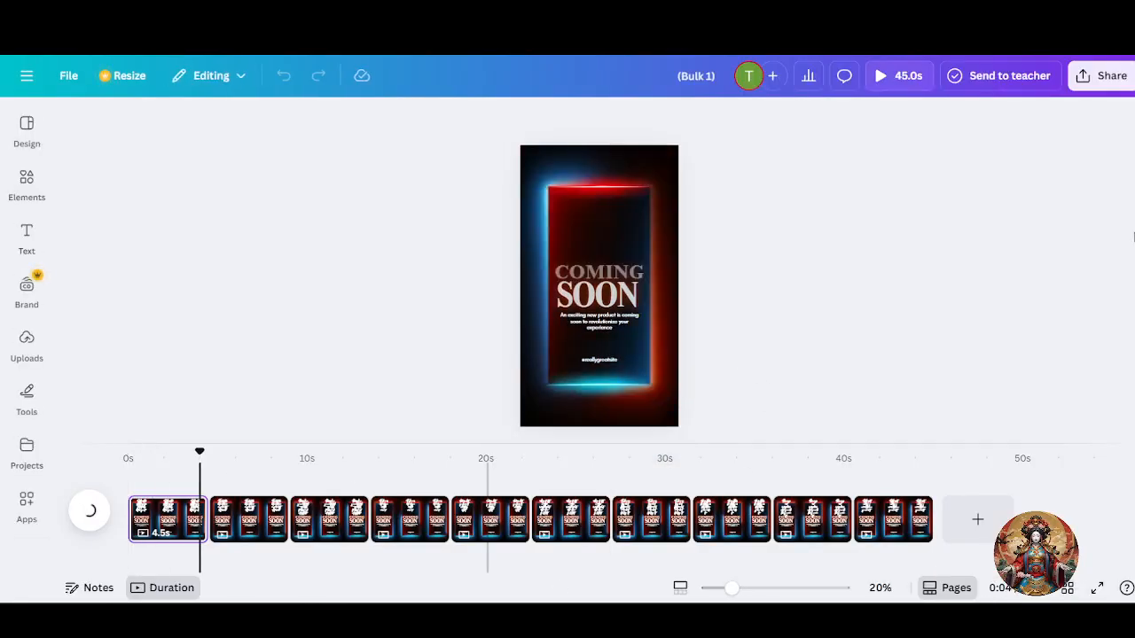
left_click(1103, 76)
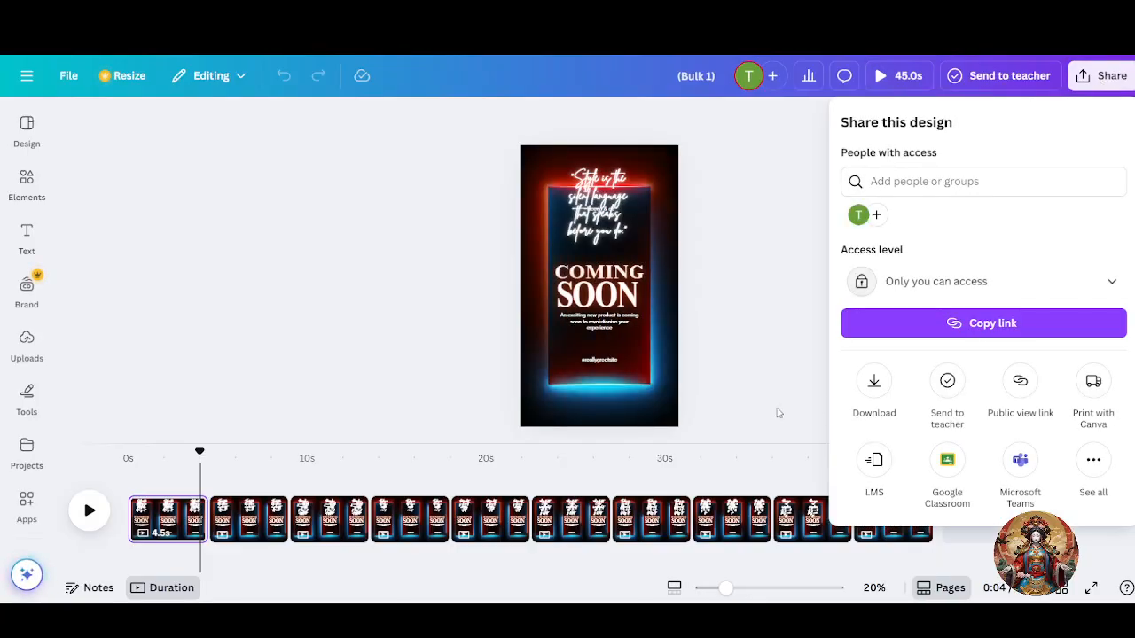
left_click(604, 216)
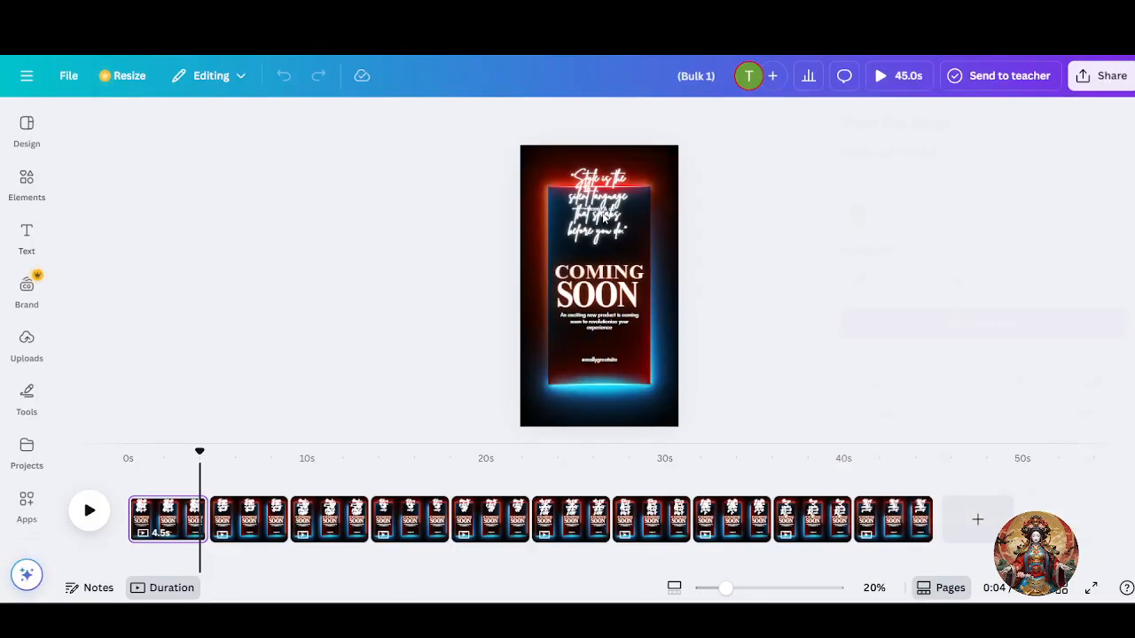
Step: On the fourth page, widen the "Fashion is art, and you are the canvas." text to two lines and move it above the frame
left_click(408, 535)
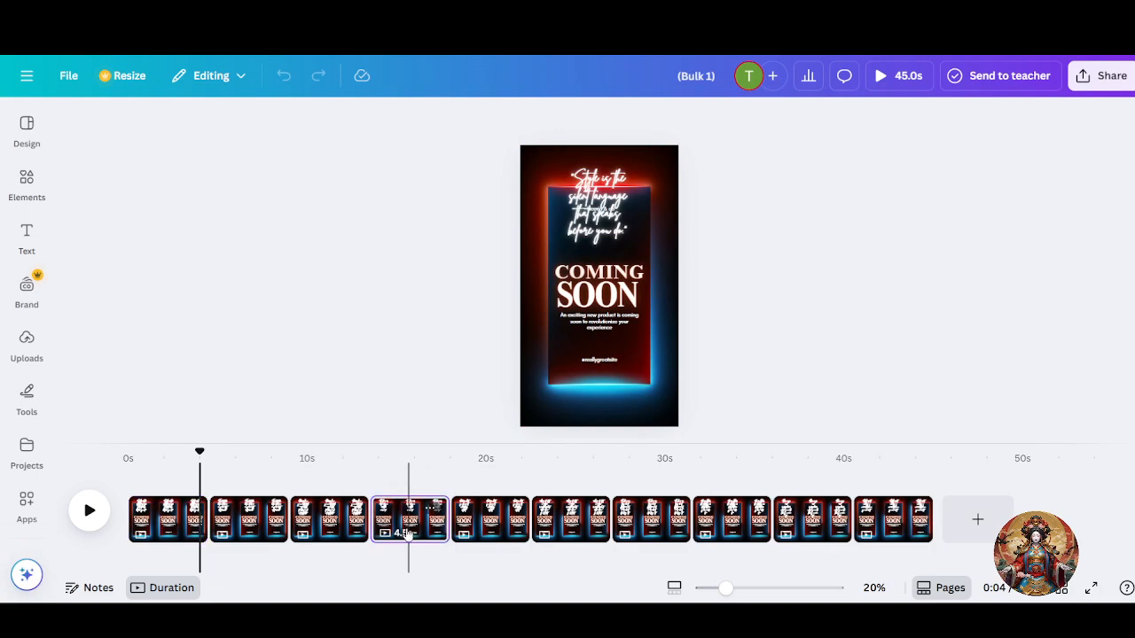
left_click(603, 206)
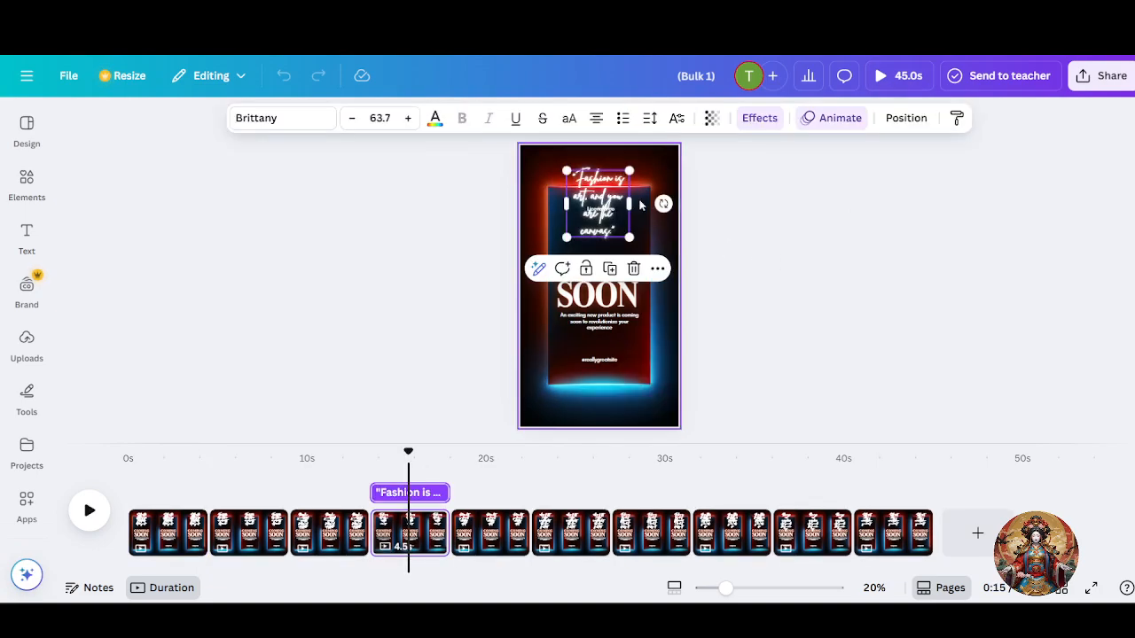
left_click_drag(629, 203, 646, 175)
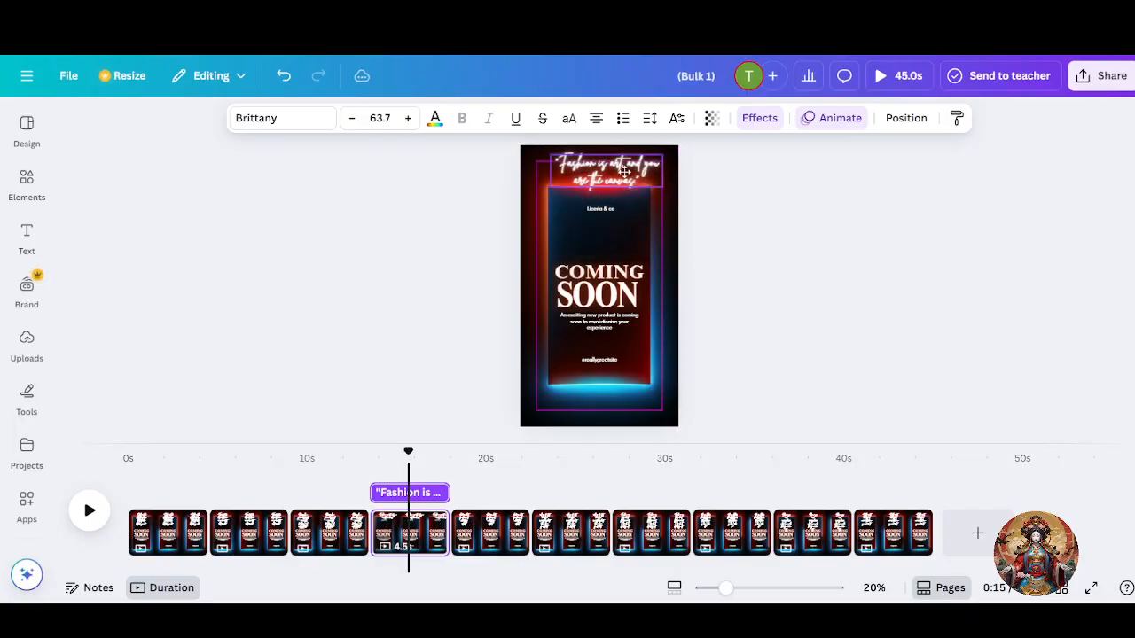
left_click(827, 266)
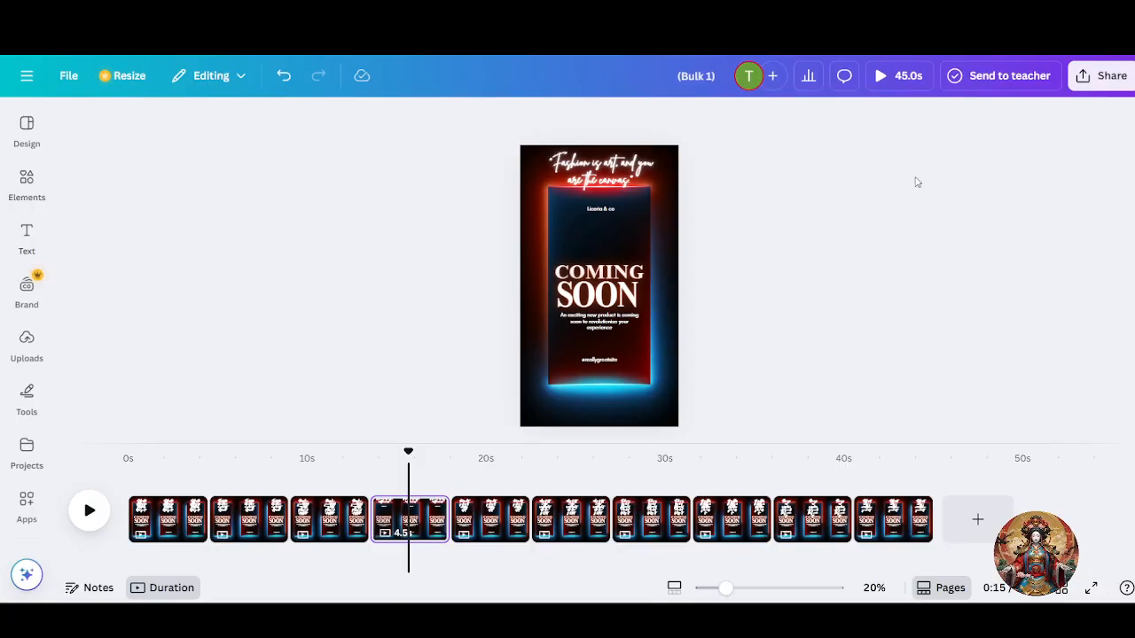
Step: Examine the available download and sharing options for the adjusted bulk design
left_click(1083, 80)
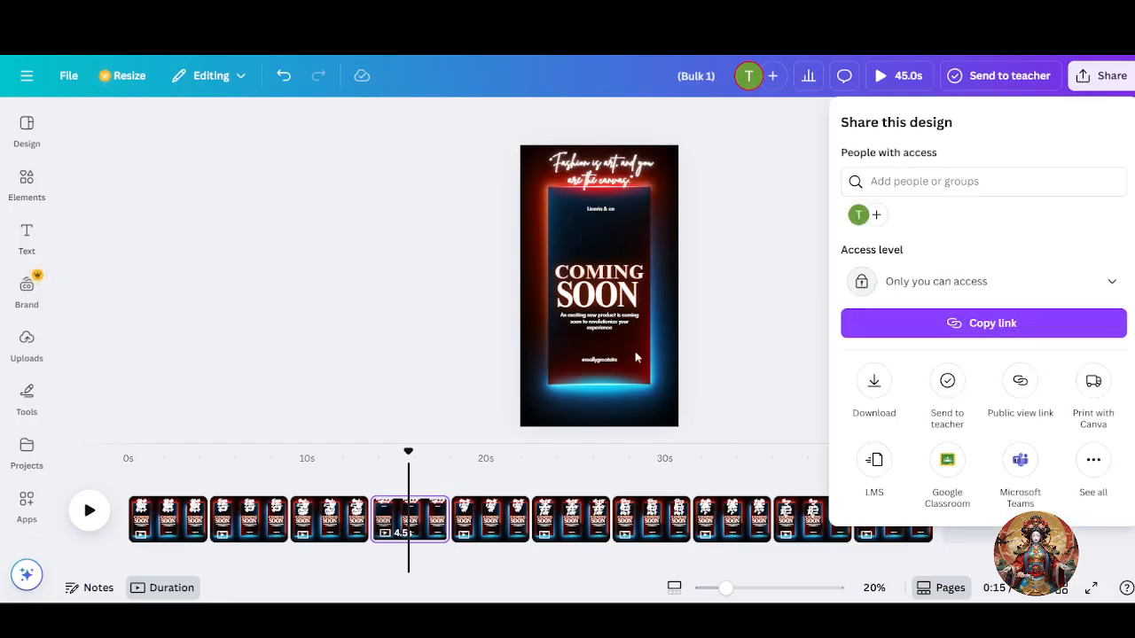
left_click(695, 245)
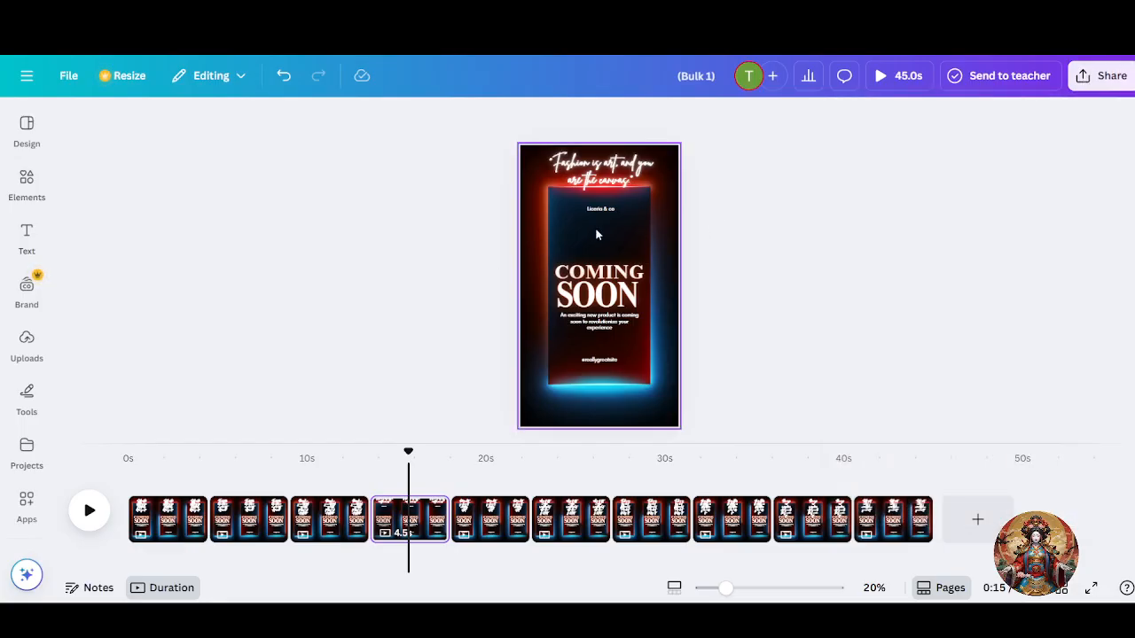